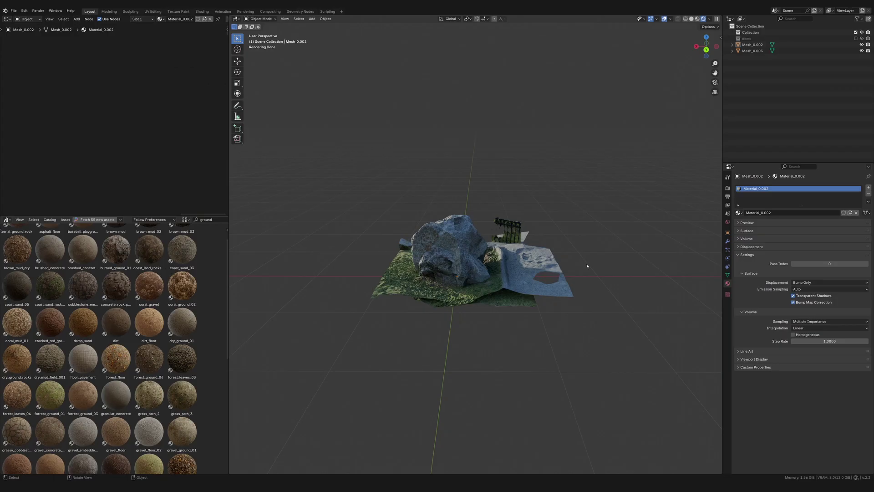
Step: Move the path-and-boulder scan Mesh_0.002 clear of the grass scan, about 2.6 m along Y
{"action": "middle_click_drag", "start_coordinate": [587, 266], "coordinate": [489, 256]}
{"action": "left_click", "coordinate": [410, 281]}
{"action": "scroll", "coordinate": [485, 275], "scroll_direction": "up", "scroll_amount": 5}
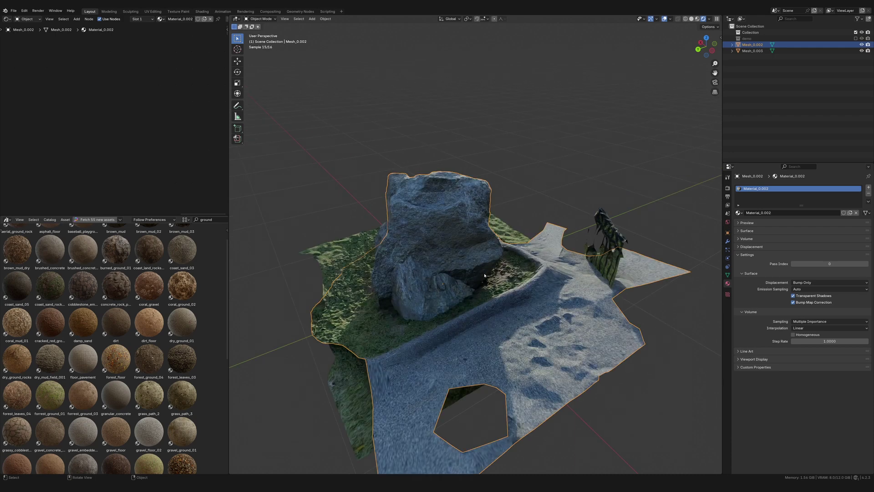
{"action": "middle_click_drag", "start_coordinate": [630, 316], "coordinate": [459, 316]}
{"action": "key", "text": "g"}
{"action": "key", "text": "y"}
{"action": "left_click", "coordinate": [539, 198]}
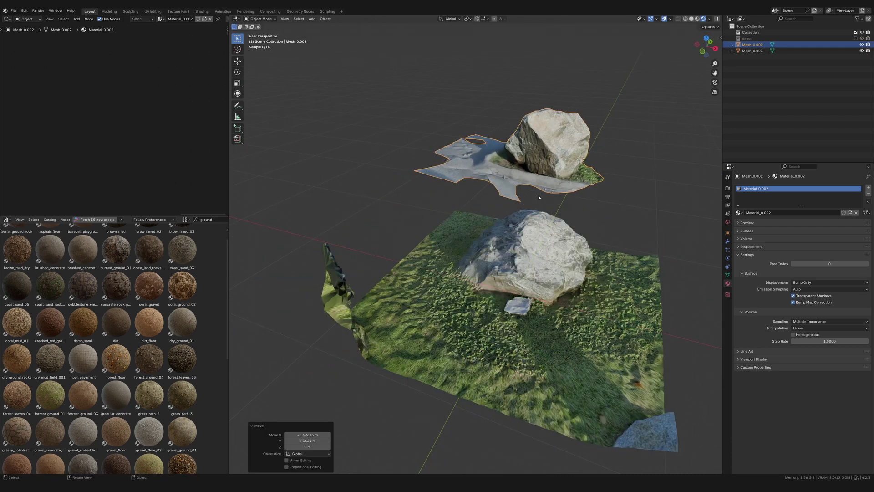
Step: Shift the grass scan Mesh_0.003 by about -0.25 m in X and -0.13 m in Y
{"action": "left_click", "coordinate": [555, 310]}
{"action": "key", "text": "g"}
{"action": "left_click", "coordinate": [523, 319]}
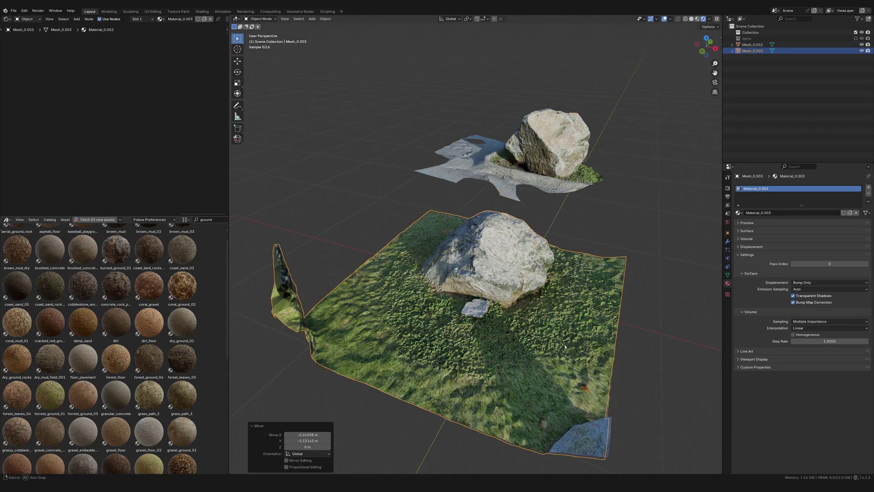
Step: Move the path-and-boulder scan farther from the grass scan, keeping its height locked to the ground plane
{"action": "middle_click_drag", "start_coordinate": [523, 318], "coordinate": [463, 355]}
{"action": "scroll", "coordinate": [519, 345], "scroll_direction": "down", "scroll_amount": 4}
{"action": "left_click", "coordinate": [613, 261]}
{"action": "key", "text": "g"}
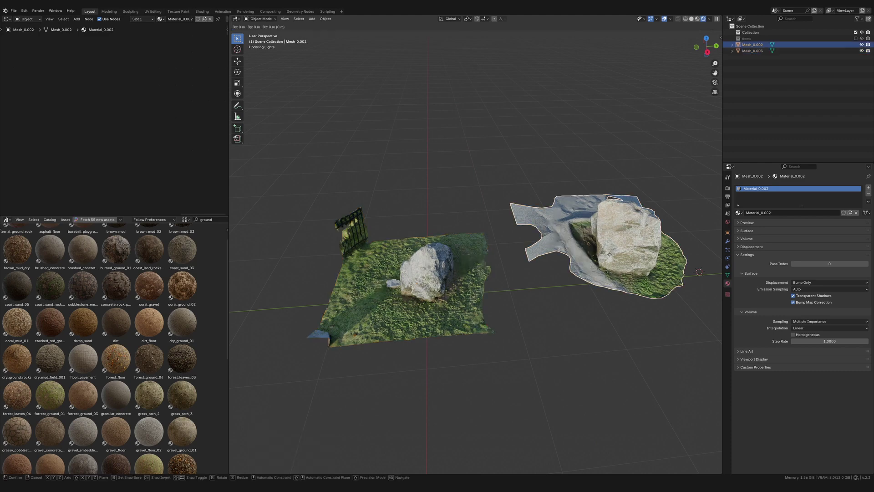
{"action": "key", "text": "shift+z"}
{"action": "left_click", "coordinate": [607, 307]}
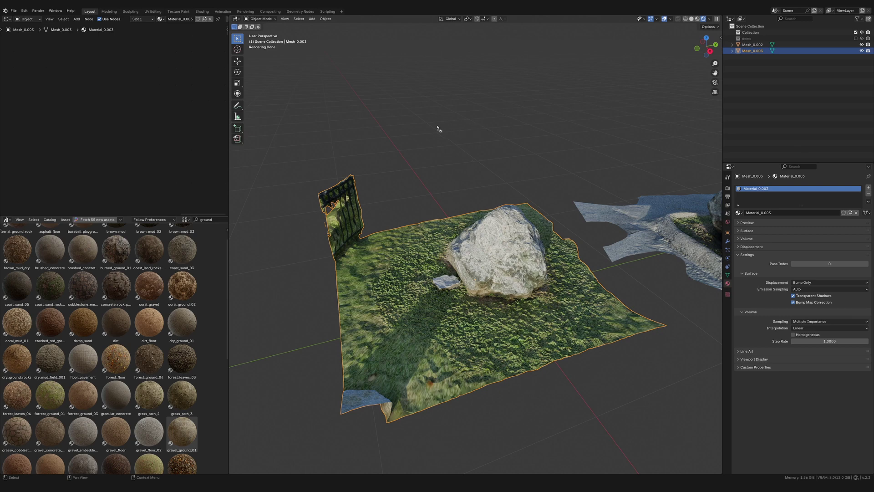
Step: Import another glTF boulder scan and move it horizontally off the grass scan, about 0.94 m in X and -0.2 m in Y
{"action": "left_click_drag", "start_coordinate": [437, 128], "coordinate": [437, 129]}
{"action": "left_click", "coordinate": [422, 206]}
{"action": "scroll", "coordinate": [548, 281], "scroll_direction": "down", "scroll_amount": 1}
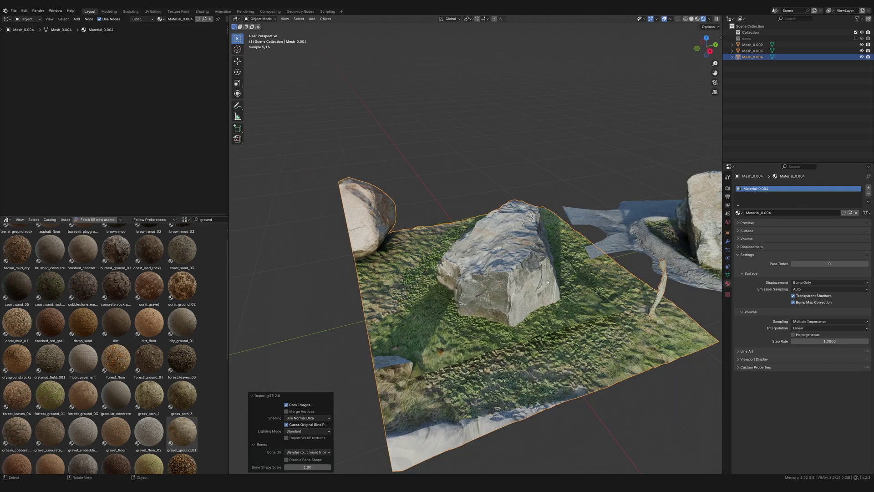
{"action": "key", "text": "g"}
{"action": "key", "text": "shift+z"}
{"action": "left_click", "coordinate": [592, 141]}
{"action": "middle_click_drag", "start_coordinate": [610, 144], "coordinate": [583, 175]}
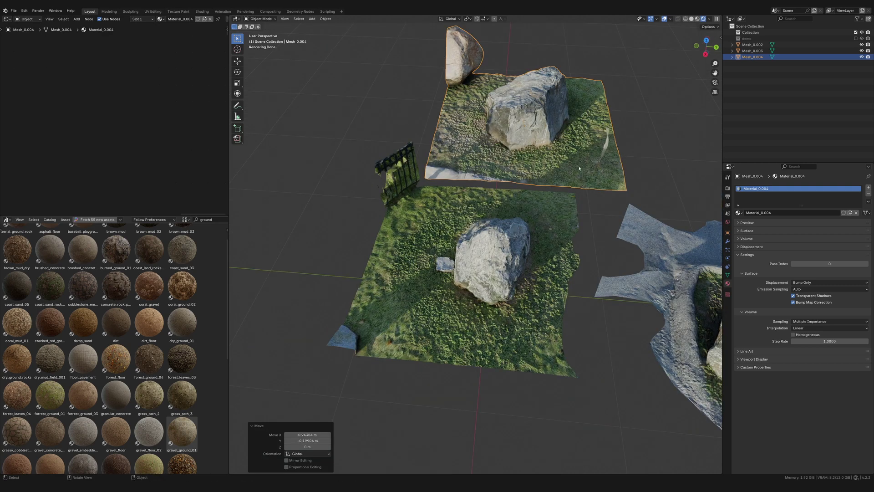
Step: Delete the newly imported boulder scan Mesh_0.004
{"action": "middle_click_drag", "start_coordinate": [579, 168], "coordinate": [423, 222]}
{"action": "scroll", "coordinate": [423, 222], "scroll_direction": "up", "scroll_amount": 2}
{"action": "middle_click_drag", "start_coordinate": [319, 260], "coordinate": [457, 252]}
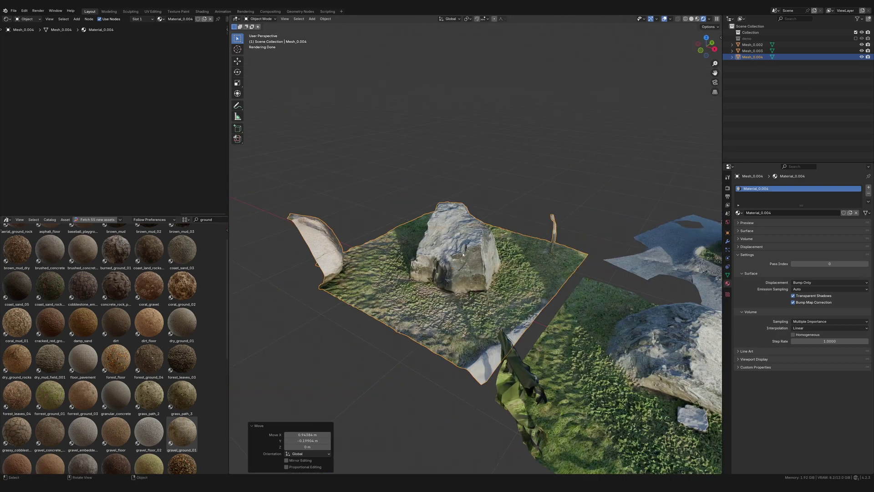
{"action": "key", "text": "x"}
{"action": "left_click", "coordinate": [463, 254]}
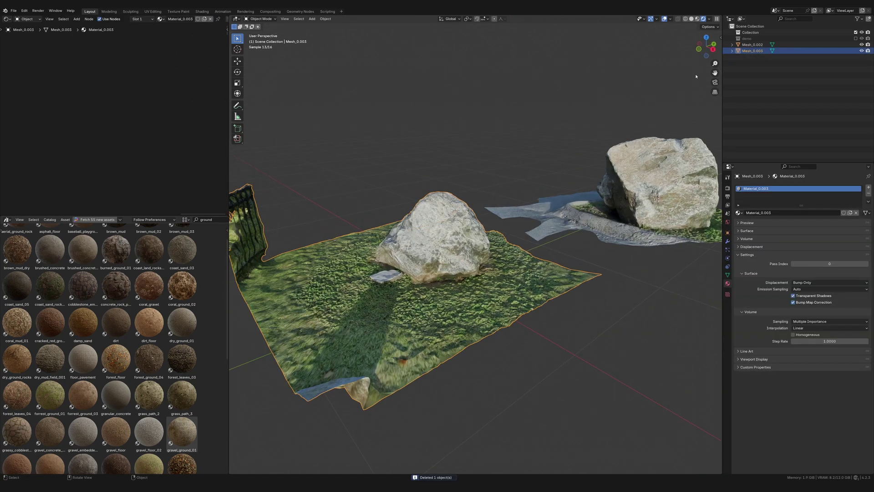
Step: Show the scene in solid shading and merge all vertices of the grass scan by distance at 0.0001 m
{"action": "left_click", "coordinate": [691, 19]}
{"action": "key", "text": "Tab"}
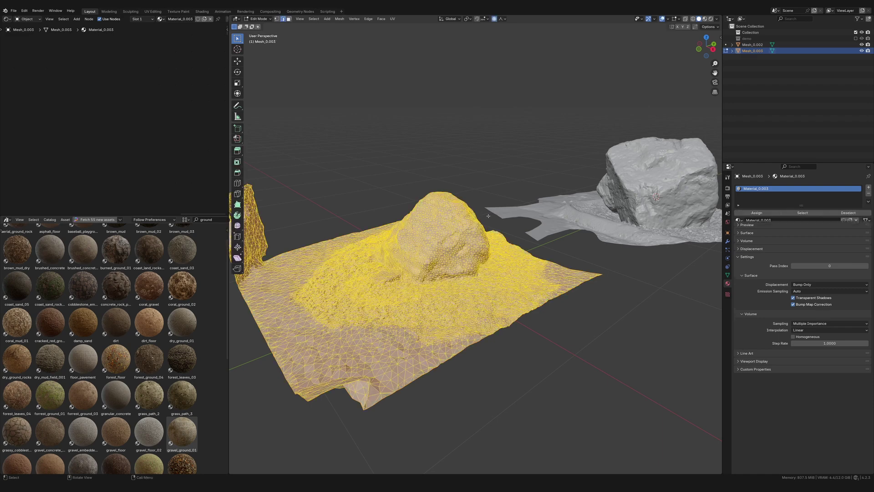
{"action": "middle_click_drag", "start_coordinate": [473, 245], "coordinate": [558, 262], "text": "shift"}
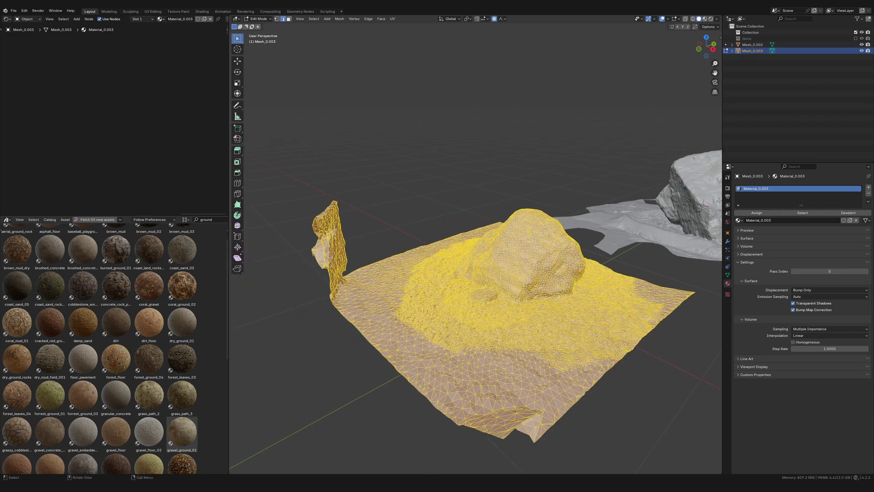
{"action": "key", "text": "1"}
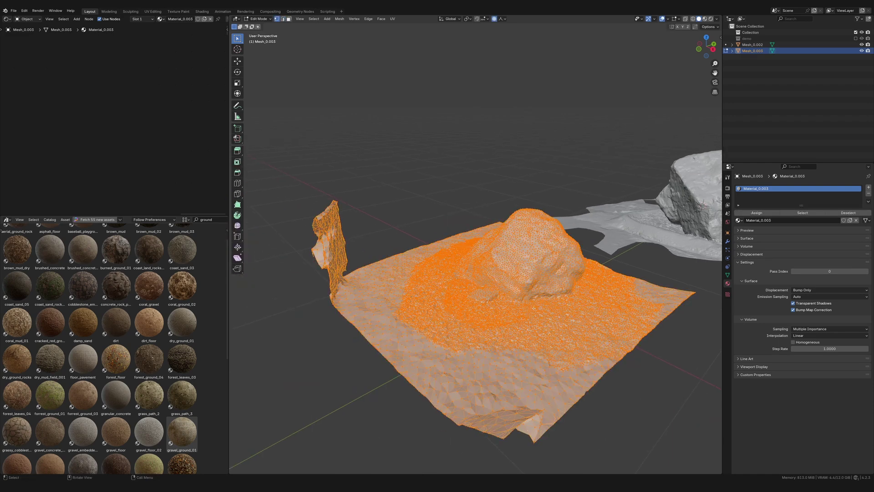
{"action": "key", "text": "m"}
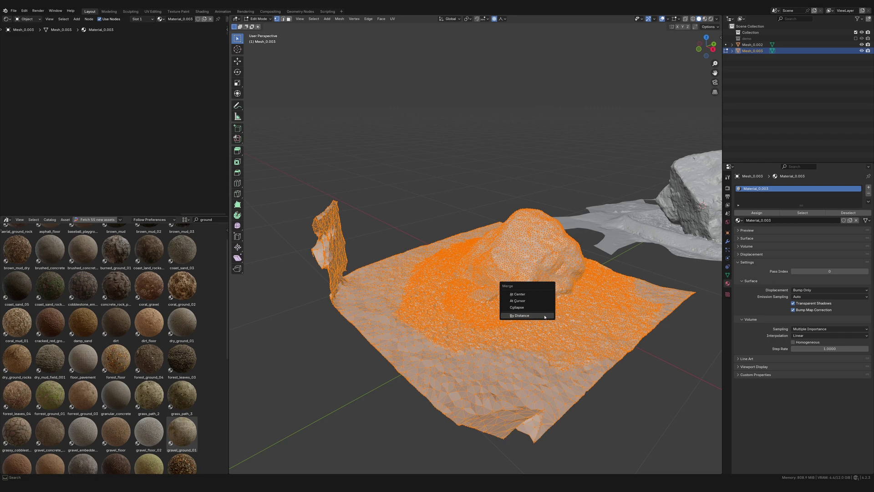
{"action": "left_click", "coordinate": [545, 316]}
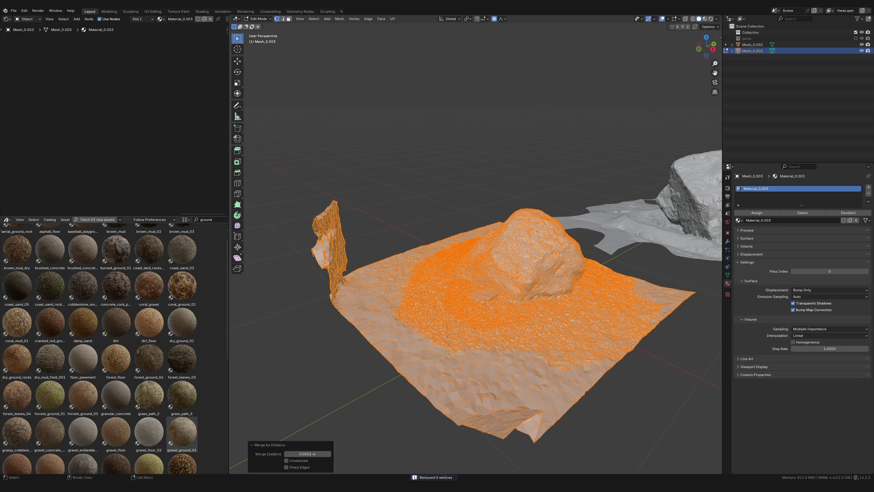
{"action": "key", "text": "Tab"}
Step: Inspect both scans from several angles, examining the ground mesh surrounding the boulder on the grass scan
{"action": "scroll", "coordinate": [556, 321], "scroll_direction": "down", "scroll_amount": 3}
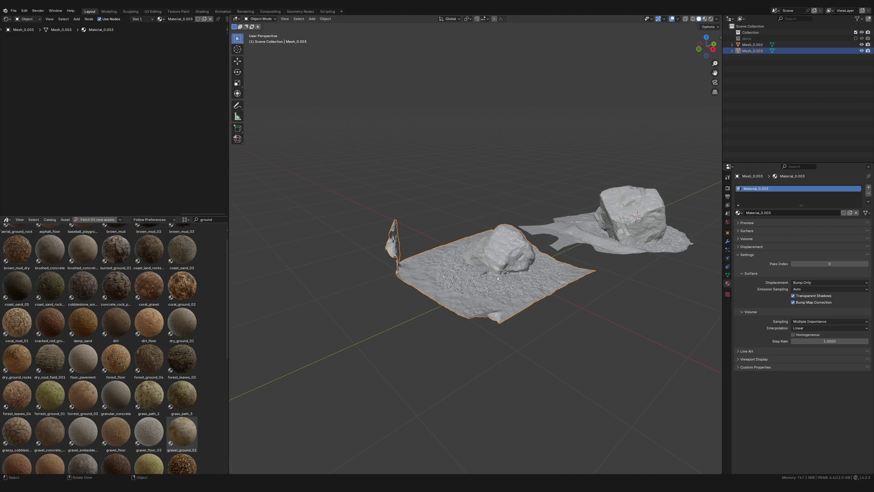
{"action": "scroll", "coordinate": [544, 286], "scroll_direction": "up", "scroll_amount": 2}
{"action": "scroll", "coordinate": [571, 289], "scroll_direction": "down", "scroll_amount": 3}
{"action": "middle_click_drag", "start_coordinate": [572, 289], "coordinate": [537, 307]}
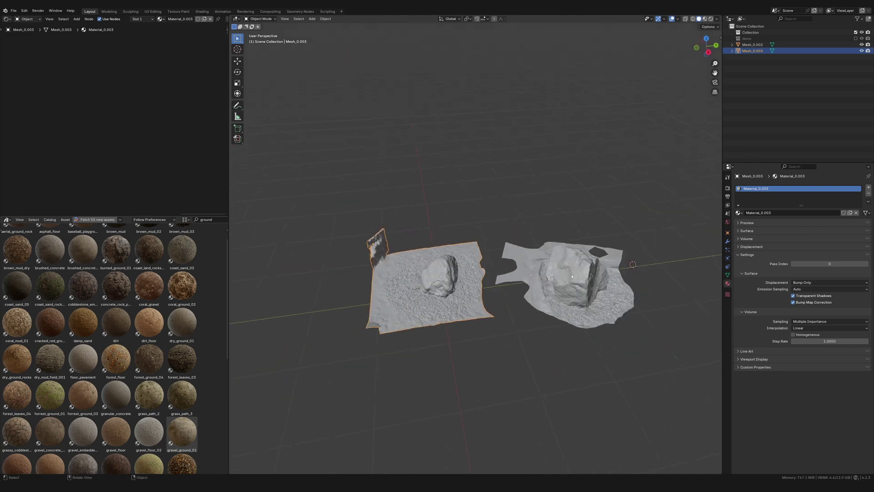
{"action": "left_click", "coordinate": [537, 307]}
{"action": "scroll", "coordinate": [537, 307], "scroll_direction": "up", "scroll_amount": 3}
{"action": "left_click", "coordinate": [435, 317]}
{"action": "middle_click_drag", "start_coordinate": [436, 317], "coordinate": [506, 312]}
{"action": "scroll", "coordinate": [506, 313], "scroll_direction": "up", "scroll_amount": 2}
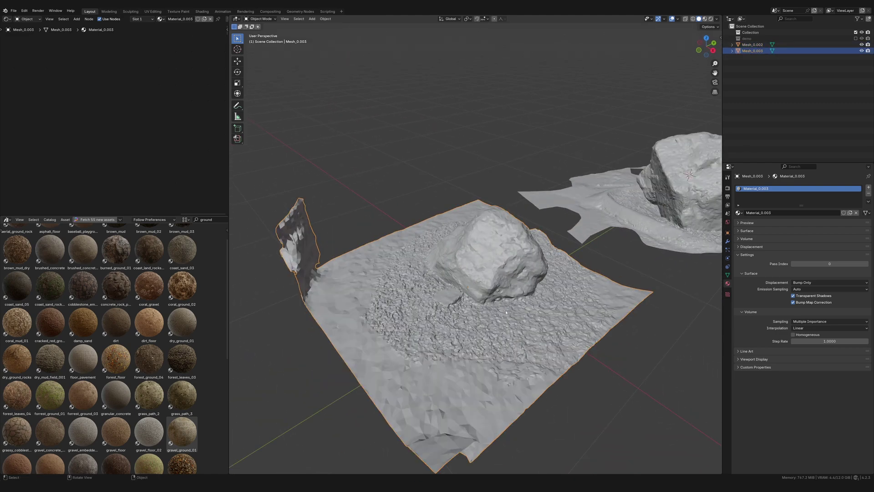
{"action": "scroll", "coordinate": [472, 320], "scroll_direction": "up", "scroll_amount": 2}
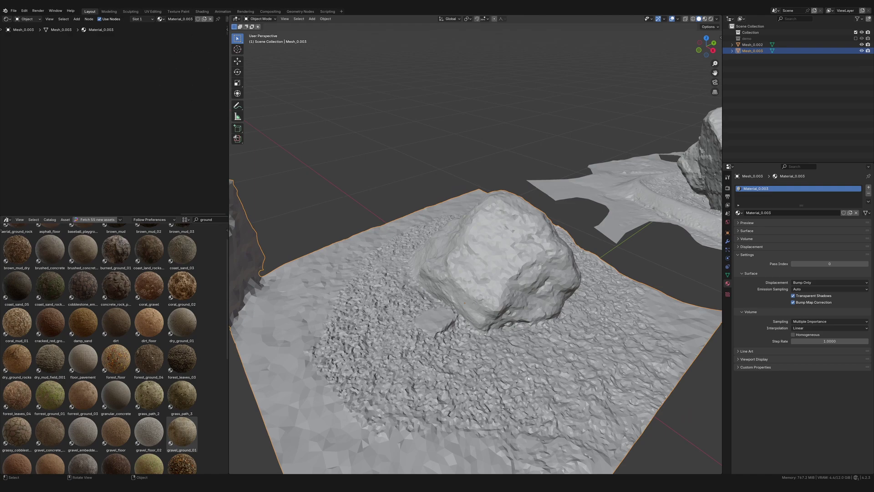
{"action": "key", "text": "Tab"}
{"action": "middle_click_drag", "start_coordinate": [534, 348], "coordinate": [507, 357]}
{"action": "middle_click_drag", "start_coordinate": [394, 426], "coordinate": [515, 346]}
{"action": "key", "text": "Tab"}
Step: From the top view, move the path-and-boulder scan well away from the grass scan along the ground plane
{"action": "key", "text": "KP_7"}
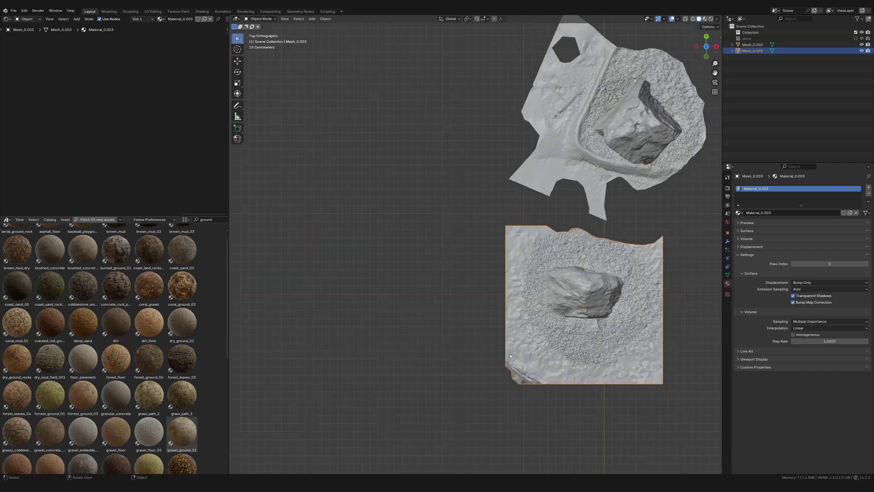
{"action": "scroll", "coordinate": [567, 335], "scroll_direction": "up", "scroll_amount": 3}
{"action": "middle_click_drag", "start_coordinate": [567, 335], "coordinate": [333, 260], "text": "shift"}
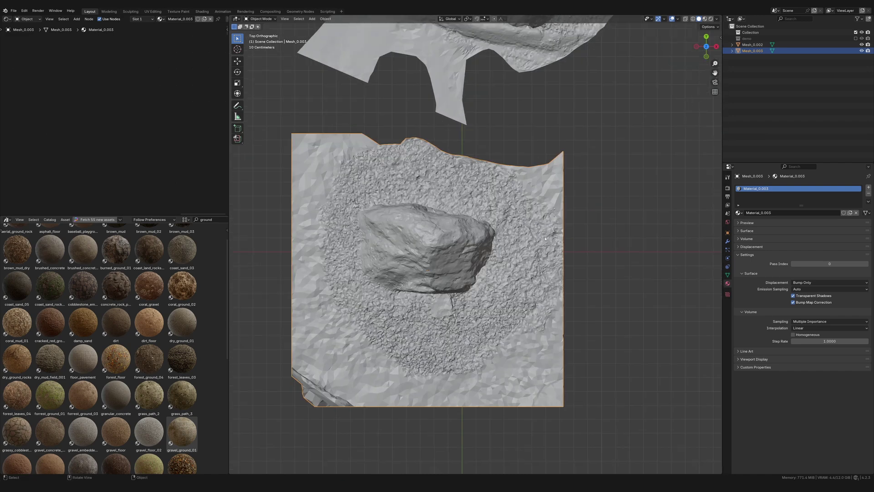
{"action": "scroll", "coordinate": [523, 299], "scroll_direction": "down", "scroll_amount": 3}
{"action": "left_click", "coordinate": [473, 170]}
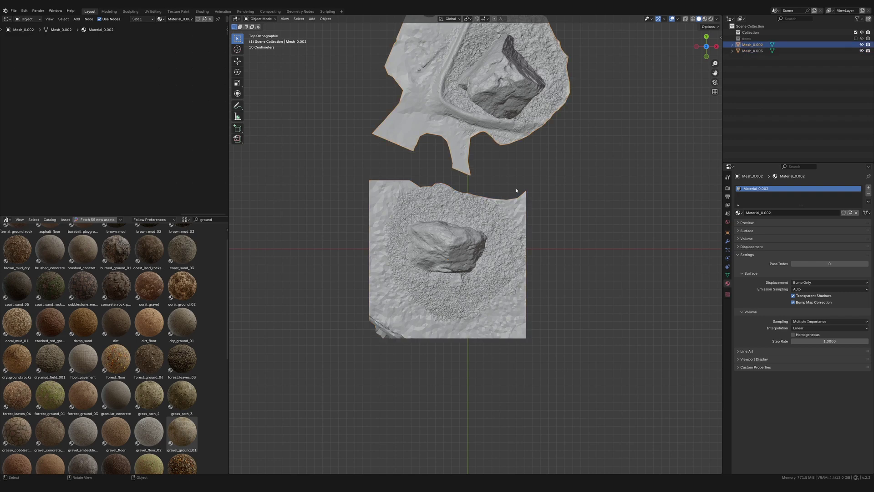
{"action": "scroll", "coordinate": [516, 188], "scroll_direction": "down", "scroll_amount": 2}
{"action": "key", "text": "g"}
{"action": "key", "text": "shift+z"}
{"action": "left_click", "coordinate": [688, 142]}
Step: Move the grass scan about 0.18 m in X and -0.11 m in Y, bringing its boulder near the world origin
{"action": "left_click", "coordinate": [499, 269]}
{"action": "scroll", "coordinate": [509, 278], "scroll_direction": "up", "scroll_amount": 3}
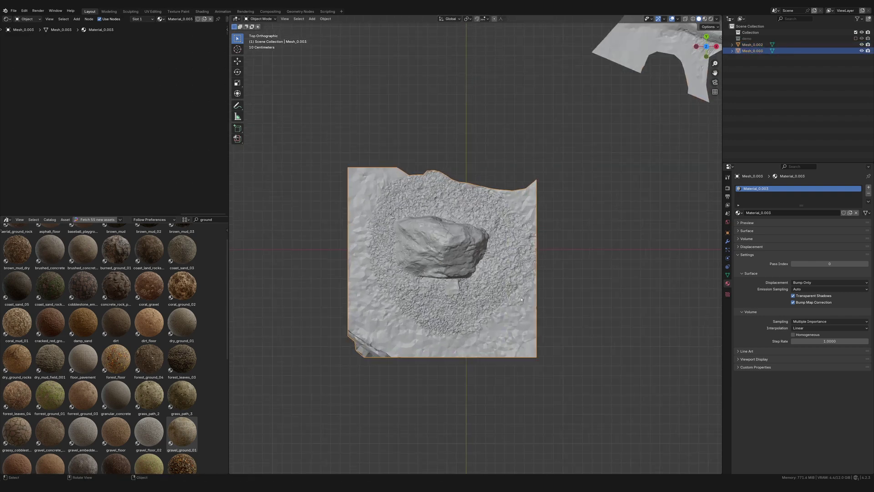
{"action": "middle_click_drag", "start_coordinate": [527, 294], "coordinate": [528, 291], "text": "shift"}
{"action": "key", "text": "g"}
{"action": "left_click", "coordinate": [529, 292]}
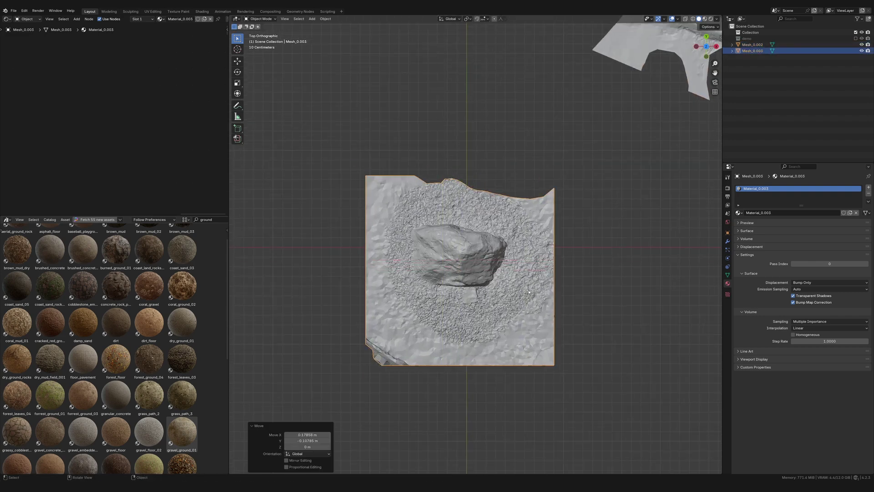
Step: Add a cylinder and move it horizontally onto the grass scan, about -0.17 m in X and -3.5 m in Y
{"action": "key", "text": "shift+a"}
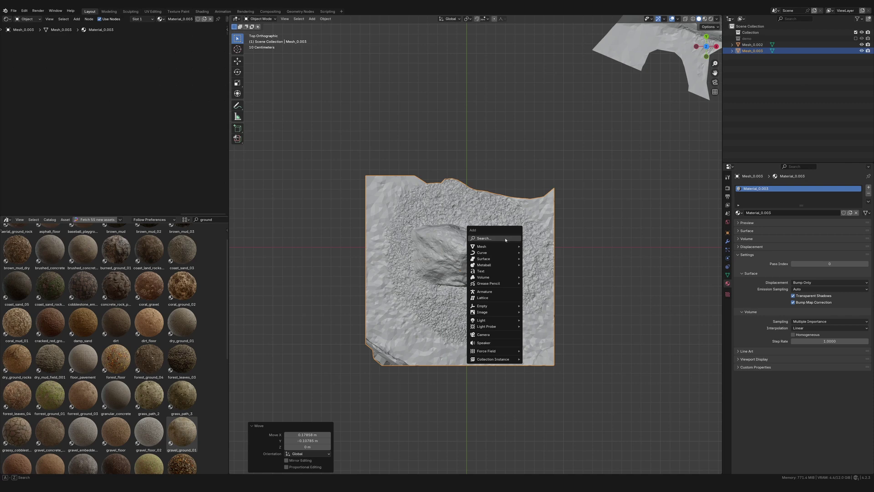
{"action": "mouse_move", "coordinate": [501, 247]}
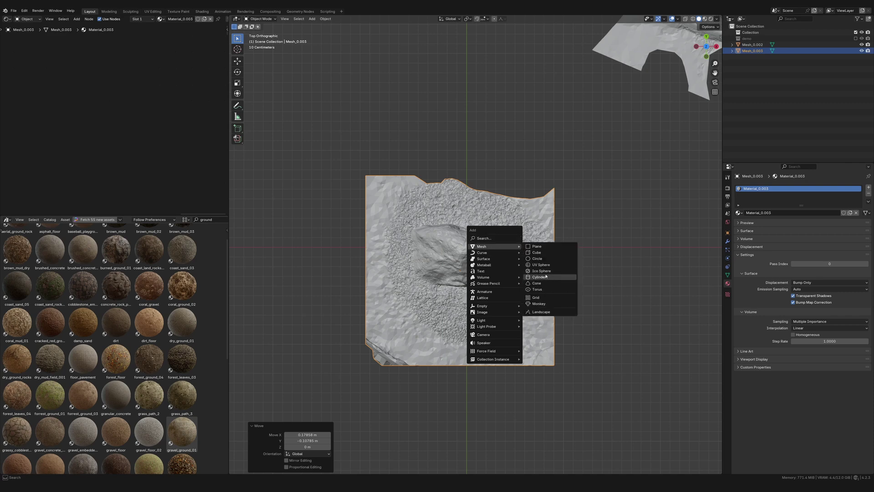
{"action": "left_click", "coordinate": [546, 276]}
{"action": "middle_click_drag", "start_coordinate": [512, 294], "coordinate": [524, 268]}
{"action": "key", "text": "g"}
{"action": "key", "text": "shift+z"}
{"action": "left_click", "coordinate": [246, 345]}
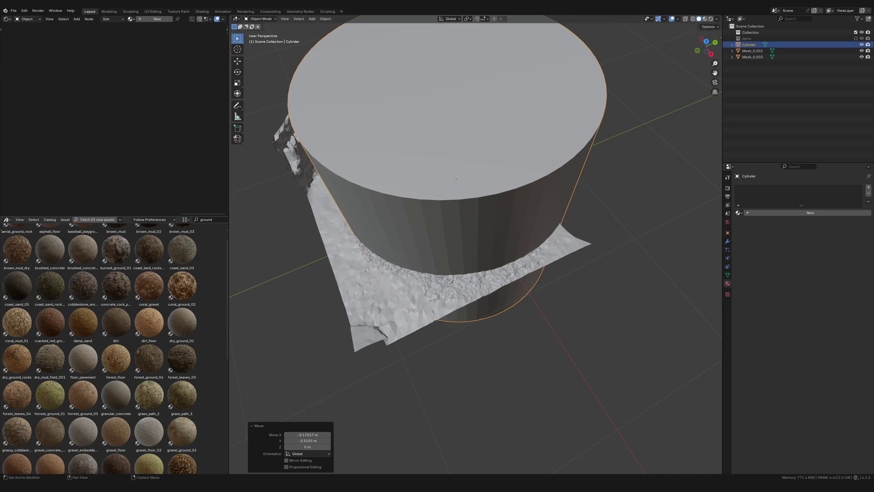
Step: With X-ray on, centre the cylinder's geometry over the boulder in the top view and scale it to about 0.656
{"action": "left_click", "coordinate": [686, 20]}
{"action": "key", "text": "KP_7"}
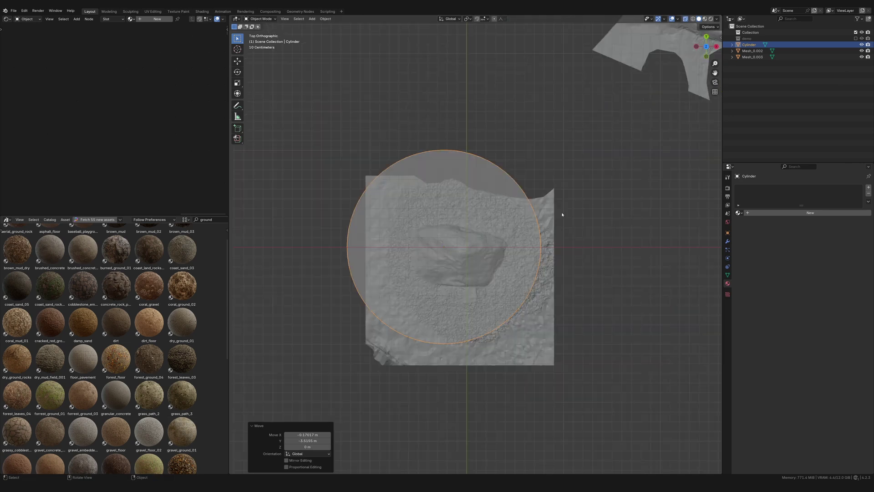
{"action": "key", "text": "Tab"}
{"action": "key", "text": "g"}
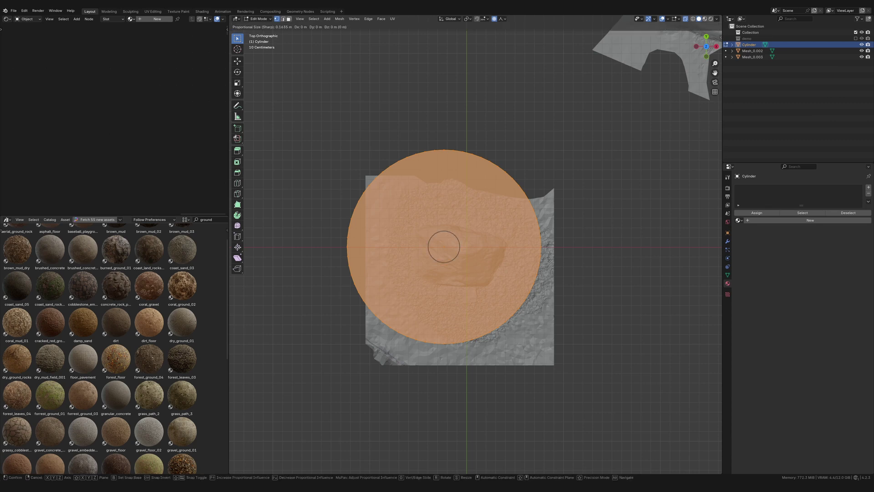
{"action": "left_click", "coordinate": [567, 278]}
{"action": "scroll", "coordinate": [578, 283], "scroll_direction": "up", "scroll_amount": 2}
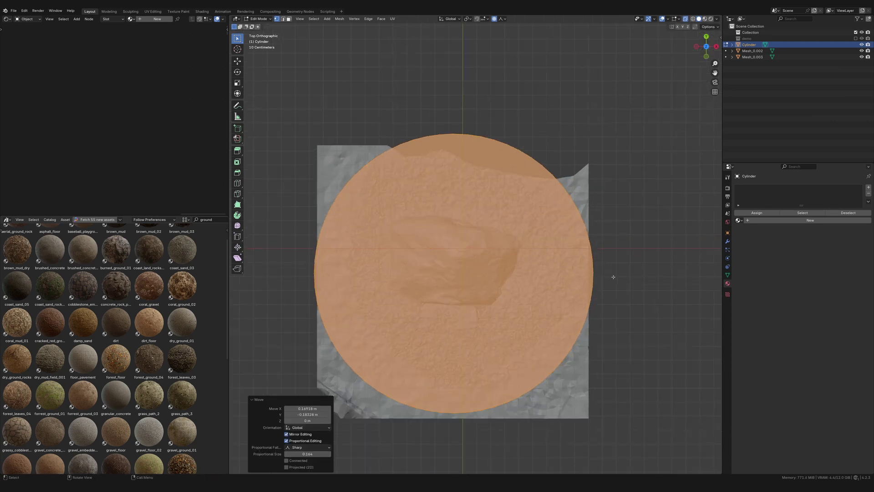
{"action": "key", "text": "s"}
{"action": "left_click", "coordinate": [558, 278]}
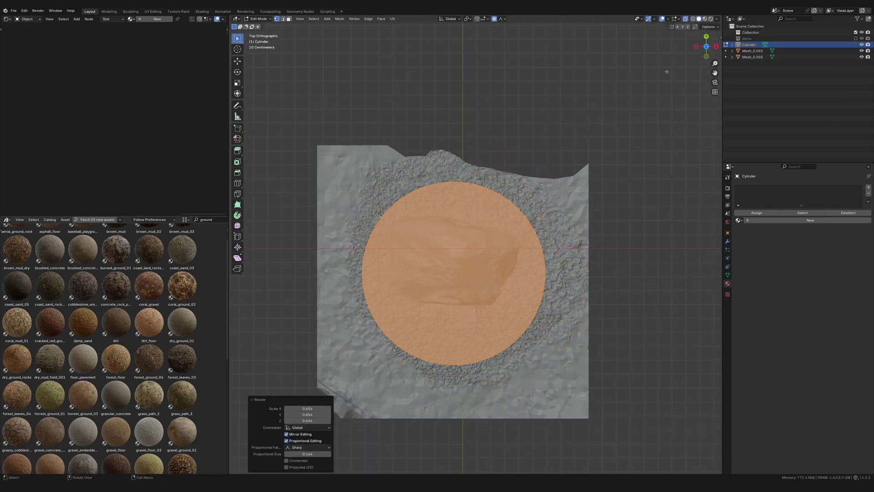
Step: In wireframe display, select the vertices on the cylinder's +Y edge and enable connected-only proportional editing with Smooth falloff
{"action": "left_click", "coordinate": [693, 18]}
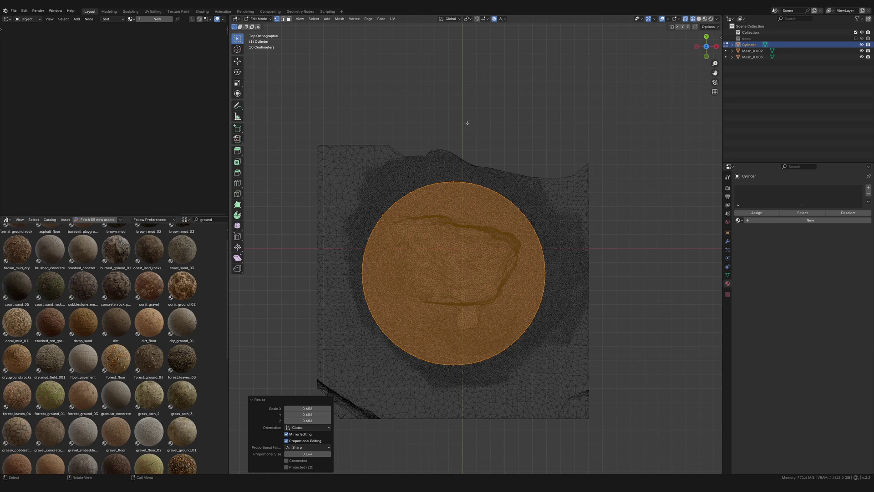
{"action": "left_click_drag", "start_coordinate": [429, 123], "coordinate": [482, 216]}
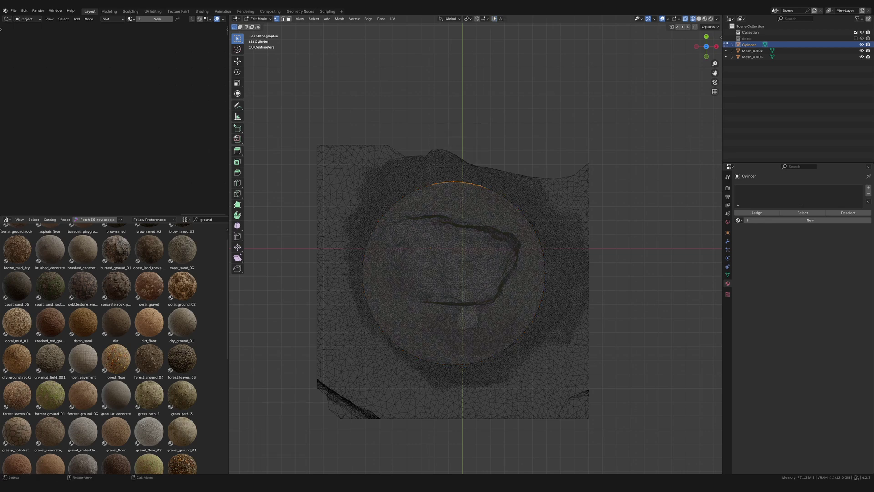
{"action": "left_click", "coordinate": [504, 19]}
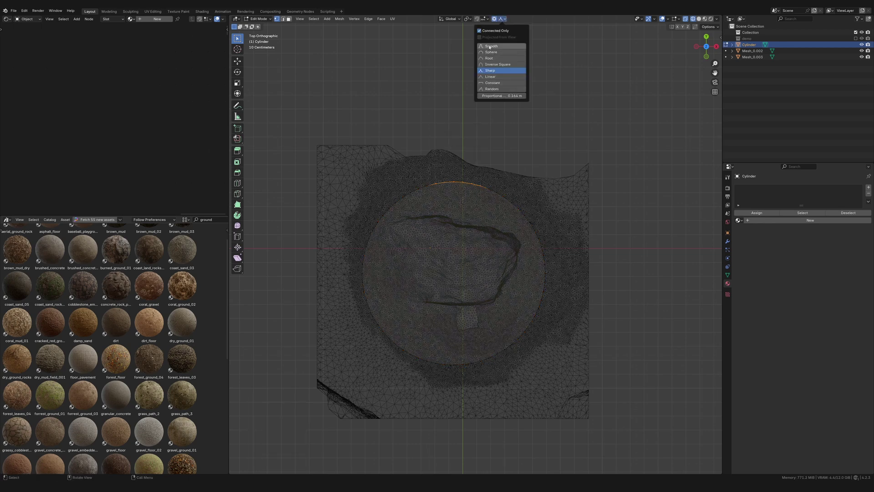
{"action": "left_click", "coordinate": [491, 46]}
{"action": "key", "text": "g"}
{"action": "key", "text": "shift+z"}
{"action": "left_click", "coordinate": [475, 217]}
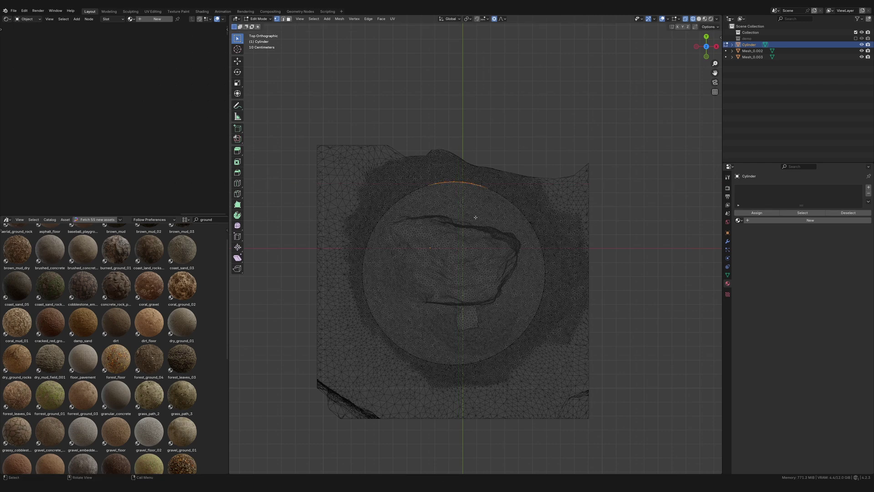
{"action": "key", "text": "g"}
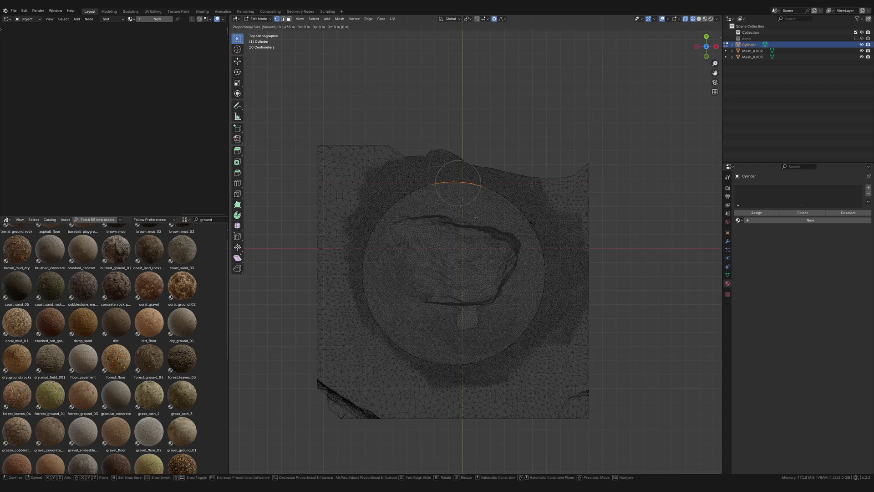
{"action": "key", "text": "shift+z"}
{"action": "right_click", "coordinate": [504, 197]}
{"action": "middle_click_drag", "start_coordinate": [531, 273], "coordinate": [541, 76]}
{"action": "middle_click_drag", "start_coordinate": [580, 190], "coordinate": [563, 219]}
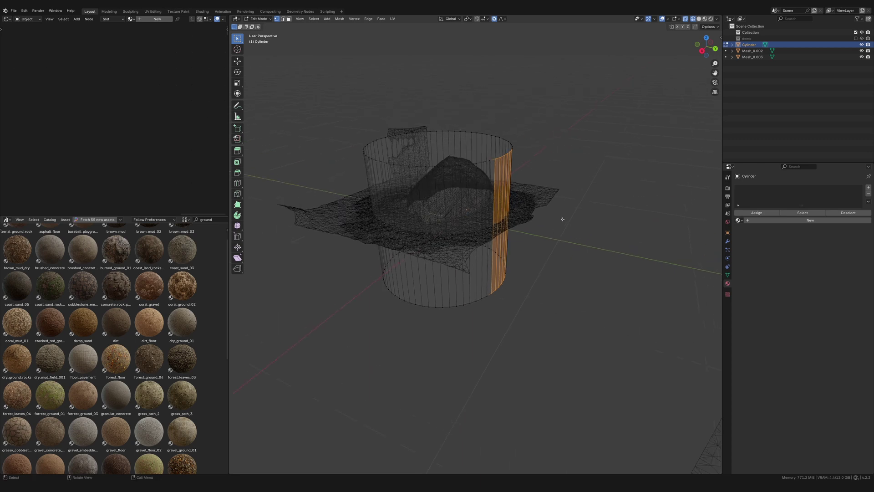
{"action": "key", "text": "g"}
{"action": "key", "text": "shift+z"}
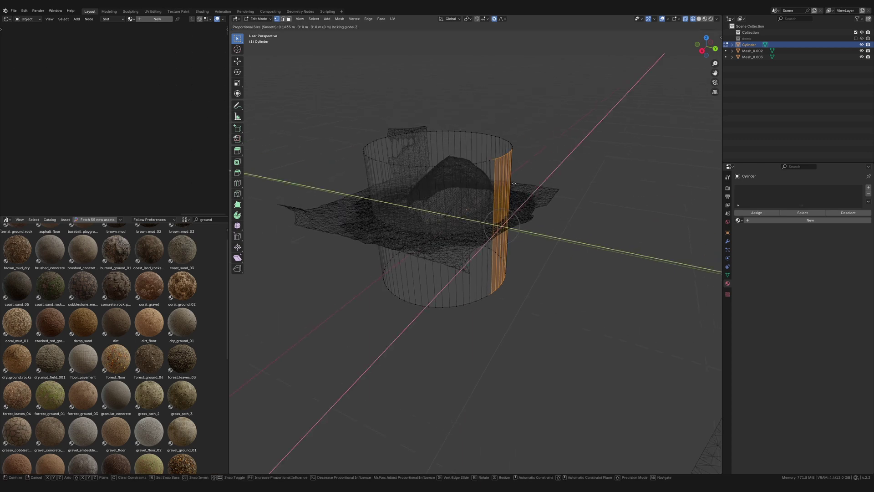
{"action": "right_click", "coordinate": [519, 203]}
{"action": "middle_click_drag", "start_coordinate": [511, 207], "coordinate": [530, 218]}
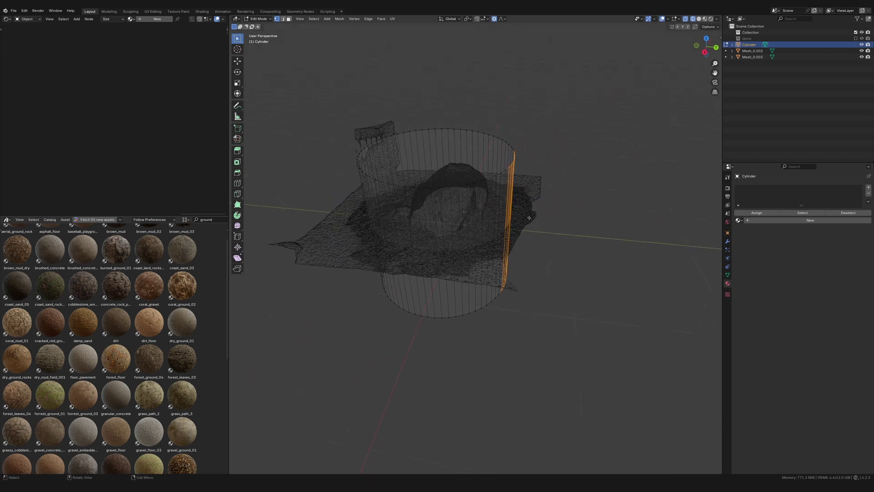
Step: From the top view, move the cylinder's +Y edge outward about 0.11 m in Y, locking Z, with a proportional size of about 0.68 m
{"action": "key", "text": "KP_7"}
{"action": "key", "text": "g"}
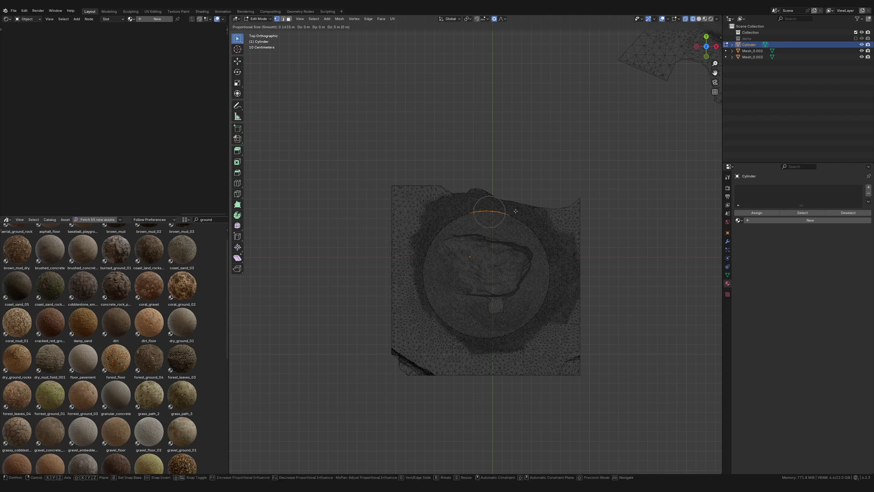
{"action": "key", "text": "shift+z"}
{"action": "left_click", "coordinate": [516, 202]}
{"action": "scroll", "coordinate": [524, 212], "scroll_direction": "up", "scroll_amount": 1}
{"action": "middle_click_drag", "start_coordinate": [533, 231], "coordinate": [538, 213], "text": "shift"}
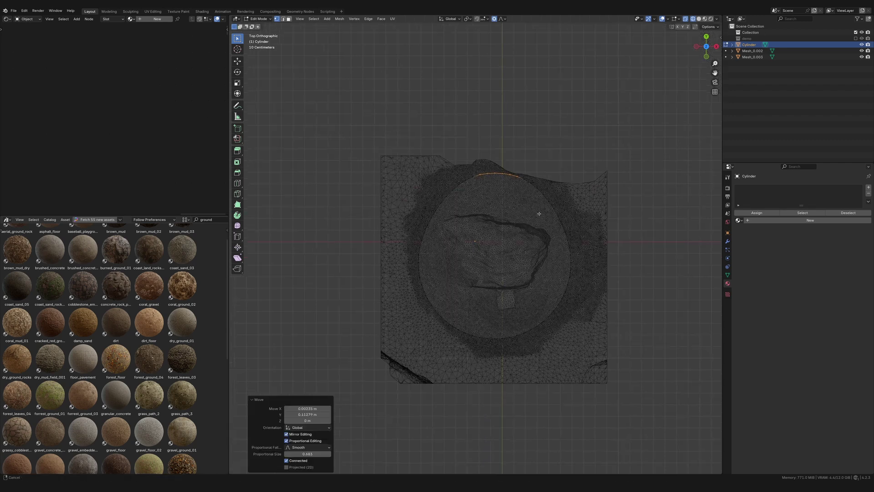
Step: Pull the cylinder's -X and +X sides slightly outward in the ground plane to widen the outline around the boulder
{"action": "left_click_drag", "start_coordinate": [431, 212], "coordinate": [415, 240]}
{"action": "key", "text": "g"}
{"action": "key", "text": "shift+z"}
{"action": "left_click", "coordinate": [409, 236]}
{"action": "middle_click_drag", "start_coordinate": [554, 242], "coordinate": [482, 215], "text": "shift"}
{"action": "scroll", "coordinate": [477, 244], "scroll_direction": "up", "scroll_amount": 1}
{"action": "left_click_drag", "start_coordinate": [471, 271], "coordinate": [519, 208]}
{"action": "key", "text": "g"}
{"action": "key", "text": "shift+z"}
{"action": "left_click", "coordinate": [544, 205]}
Step: Move the cylinder's -Y edge outward and nudge its +X/+Y corner outward in the ground plane
{"action": "left_click_drag", "start_coordinate": [413, 319], "coordinate": [439, 286]}
{"action": "key", "text": "g"}
{"action": "key", "text": "shift+z"}
{"action": "left_click", "coordinate": [435, 331]}
{"action": "middle_click_drag", "start_coordinate": [479, 123], "coordinate": [475, 192], "text": "shift"}
{"action": "left_click_drag", "start_coordinate": [474, 192], "coordinate": [448, 222]}
{"action": "key", "text": "g"}
{"action": "key", "text": "shift+z"}
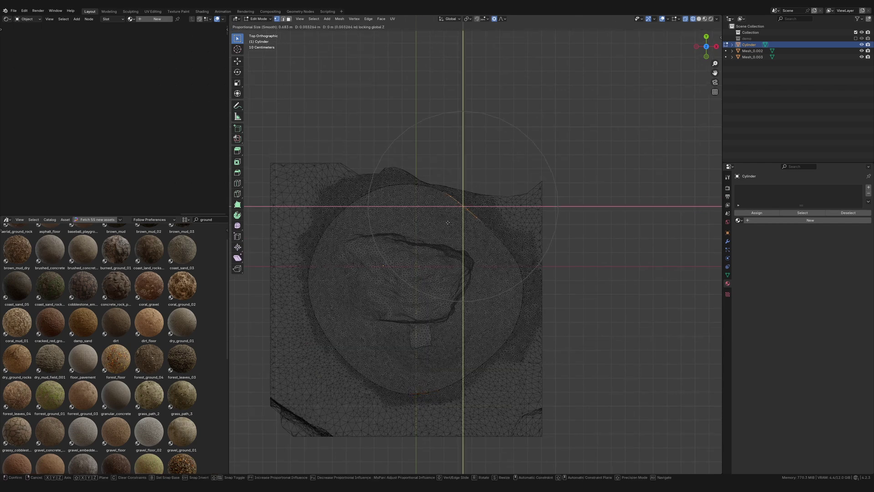
{"action": "left_click", "coordinate": [452, 220]}
Step: Move the cylinder's -X/+Y corner about -0.07 m in X and 0.03 m in Y, and slightly adjust its +Y edge
{"action": "left_click_drag", "start_coordinate": [339, 186], "coordinate": [366, 218]}
{"action": "key", "text": "g"}
{"action": "key", "text": "shift+z"}
{"action": "left_click", "coordinate": [357, 211]}
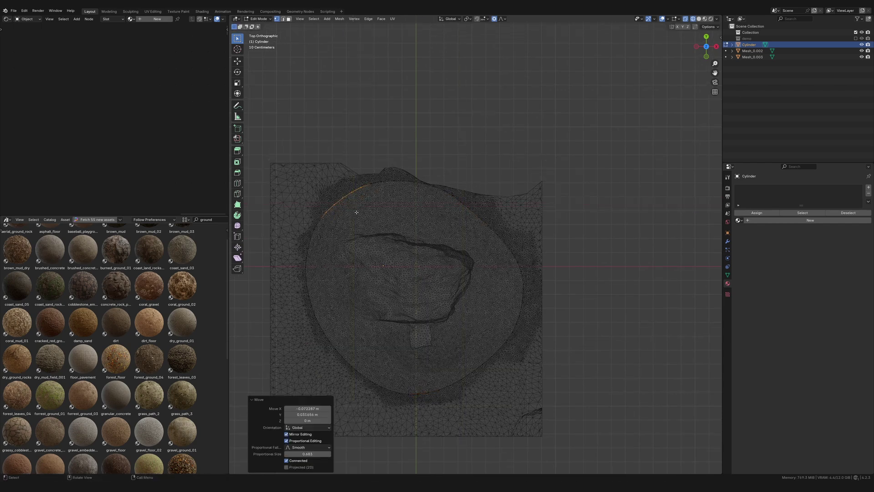
{"action": "left_click_drag", "start_coordinate": [468, 167], "coordinate": [406, 208]}
{"action": "key", "text": "g"}
{"action": "key", "text": "shift+z"}
{"action": "left_click", "coordinate": [412, 210]}
Step: Return to Object Mode and display the reshaped cylinder in solid shading with X-ray off
{"action": "middle_click_drag", "start_coordinate": [501, 264], "coordinate": [607, 95], "text": "shift"}
{"action": "key", "text": "Tab"}
{"action": "left_click", "coordinate": [699, 18]}
{"action": "scroll", "coordinate": [550, 322], "scroll_direction": "down", "scroll_amount": 1}
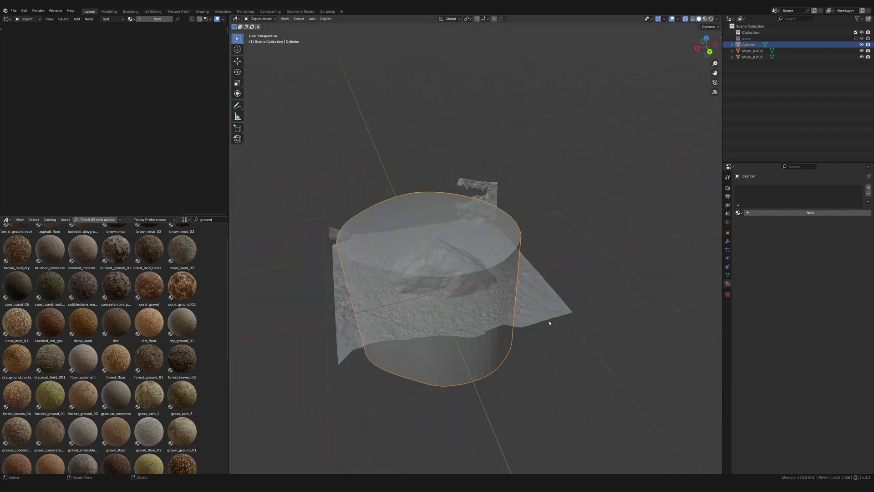
{"action": "middle_click_drag", "start_coordinate": [550, 322], "coordinate": [571, 312]}
{"action": "left_click", "coordinate": [685, 19]}
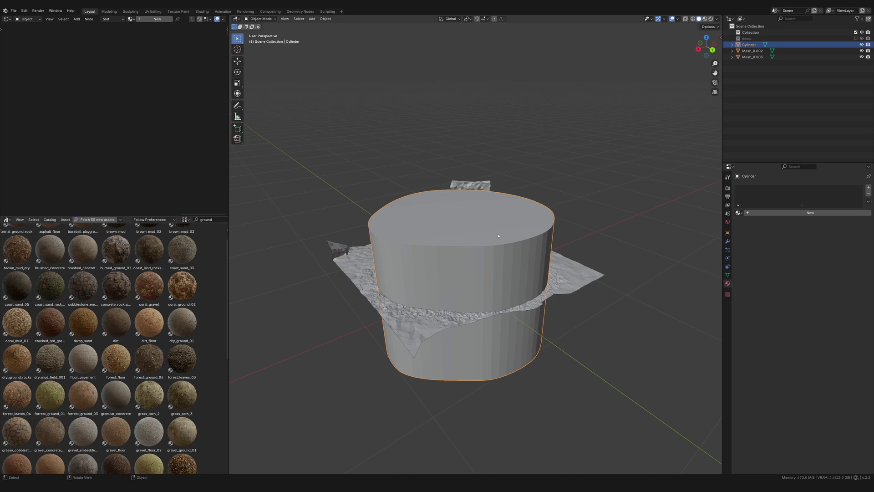
{"action": "middle_click_drag", "start_coordinate": [439, 273], "coordinate": [537, 294]}
Step: Add a Boolean modifier to the grass scan with Cylinder as its object and the Fast solver
{"action": "left_click", "coordinate": [537, 318]}
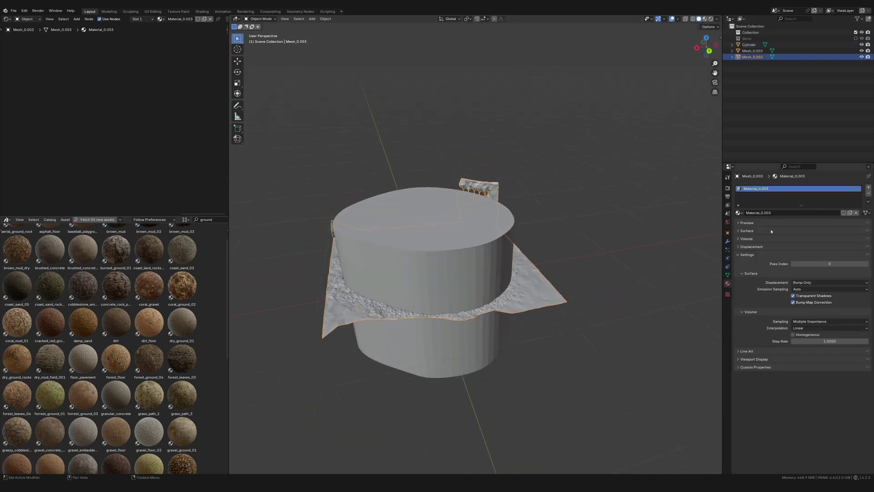
{"action": "left_click", "coordinate": [728, 242]}
{"action": "left_click", "coordinate": [771, 187]}
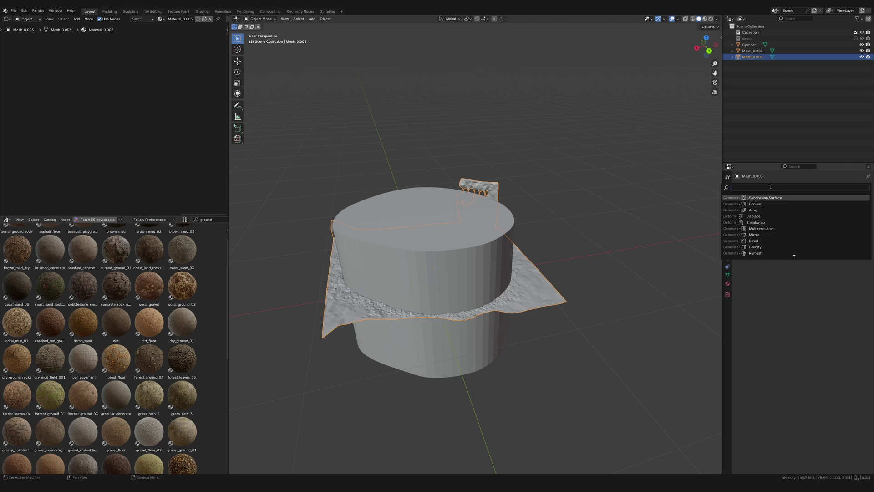
{"action": "type", "text": "bool"}
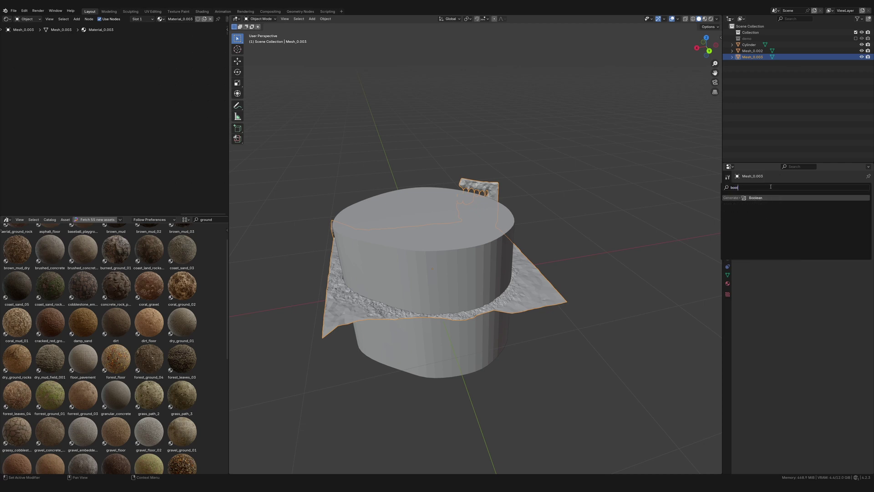
{"action": "key", "text": "Return"}
{"action": "left_click", "coordinate": [859, 221]}
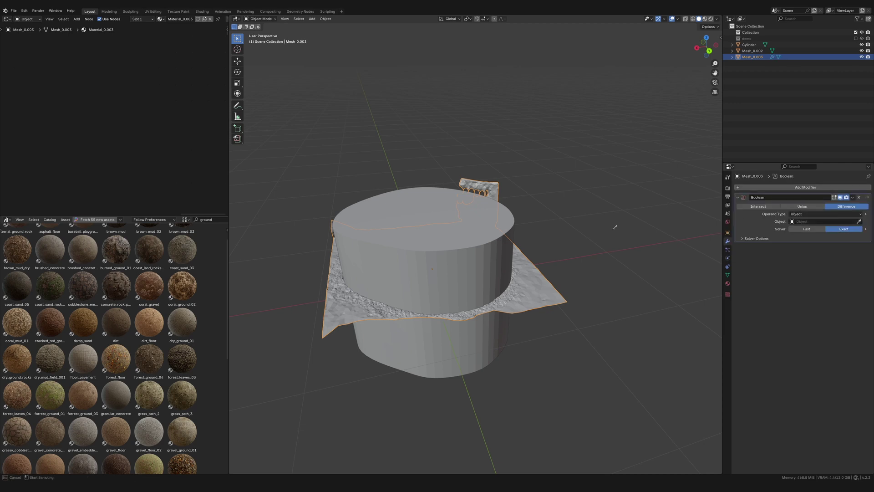
{"action": "left_click", "coordinate": [414, 198]}
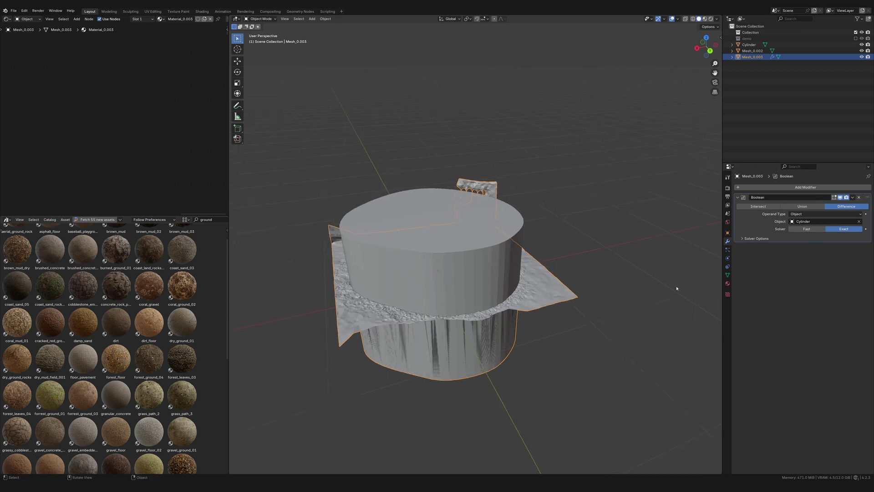
{"action": "left_click", "coordinate": [811, 229]}
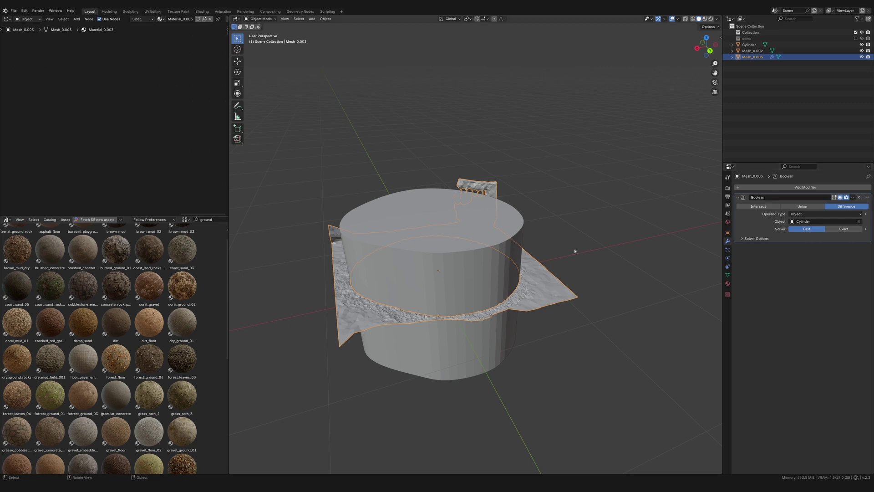
Step: Change the Boolean operation to Intersect and hide the cylinder to check the cut-out boulder and ground
{"action": "middle_click_drag", "start_coordinate": [568, 266], "coordinate": [622, 158]}
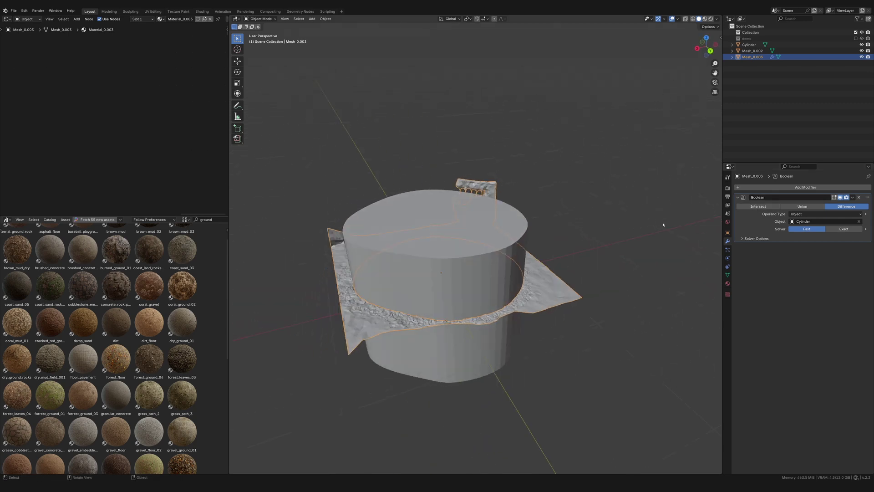
{"action": "left_click", "coordinate": [751, 207]}
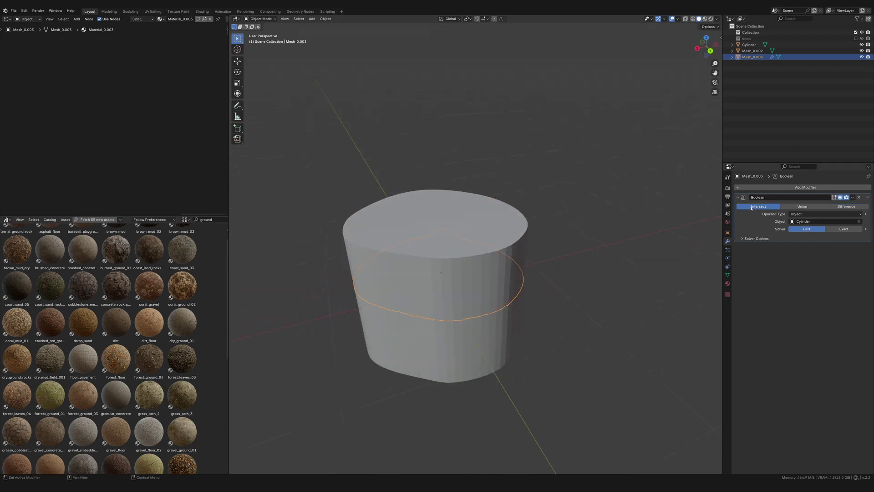
{"action": "middle_click_drag", "start_coordinate": [506, 319], "coordinate": [522, 295]}
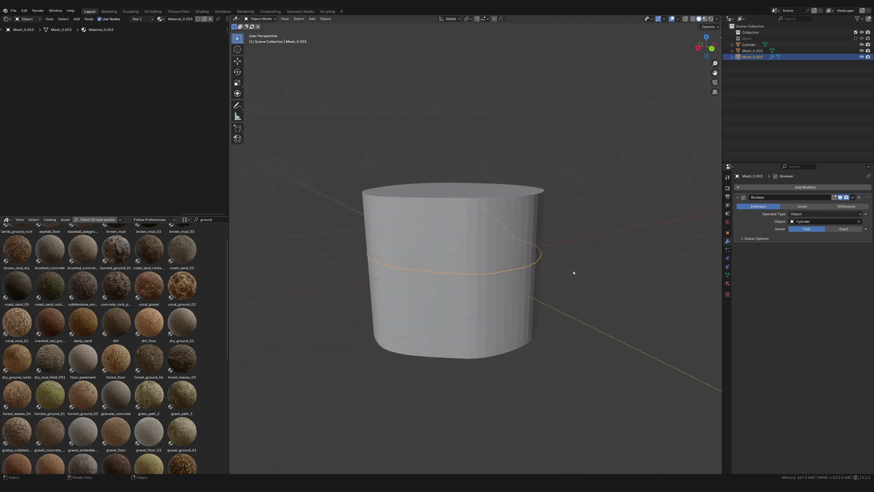
{"action": "scroll", "coordinate": [574, 273], "scroll_direction": "up", "scroll_amount": 2}
{"action": "left_click", "coordinate": [544, 199]}
{"action": "key", "text": "h"}
{"action": "left_click", "coordinate": [524, 241]}
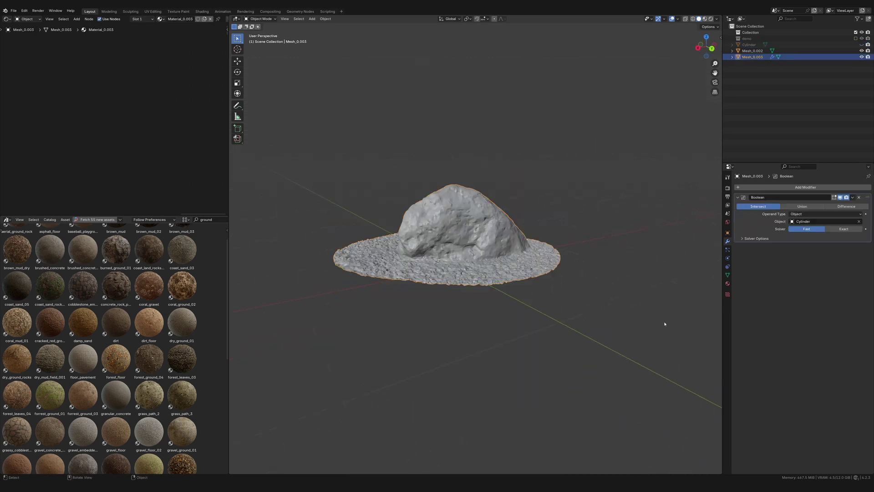
{"action": "middle_click_drag", "start_coordinate": [665, 324], "coordinate": [603, 200]}
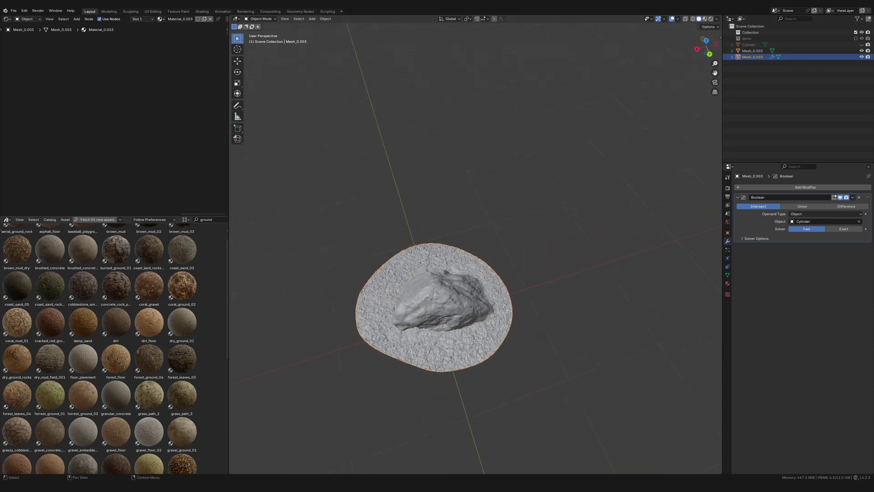
Step: Unhide the cylinder, apply the scan's Boolean modifier and delete the cylinder
{"action": "left_click", "coordinate": [862, 44]}
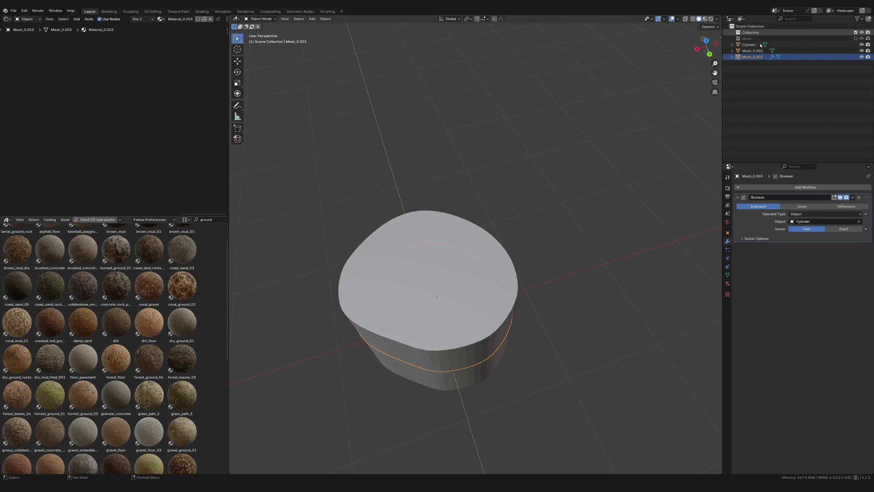
{"action": "left_click", "coordinate": [853, 197]}
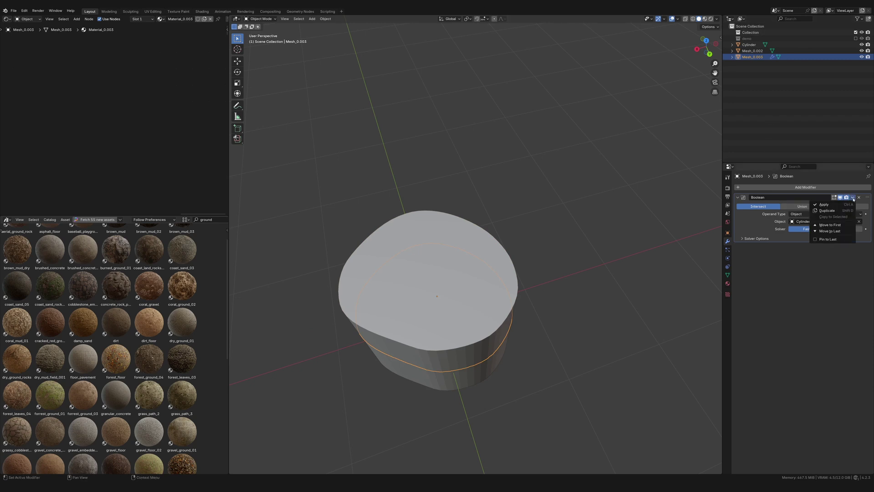
{"action": "left_click", "coordinate": [833, 204]}
{"action": "left_click", "coordinate": [500, 259]}
{"action": "key", "text": "x"}
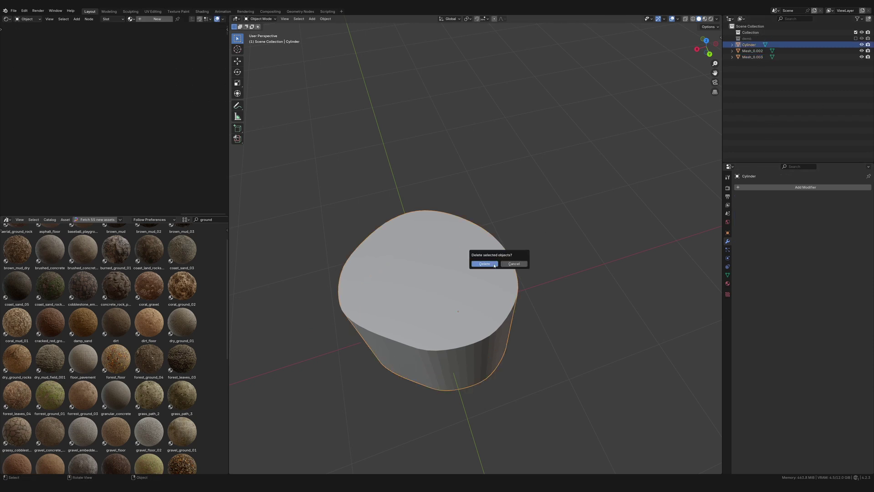
{"action": "left_click", "coordinate": [485, 264]}
Step: Switch to Material Preview shading and apply Shade Auto Smooth at 30° to the trimmed grass scan
{"action": "scroll", "coordinate": [479, 295], "scroll_direction": "up", "scroll_amount": 3}
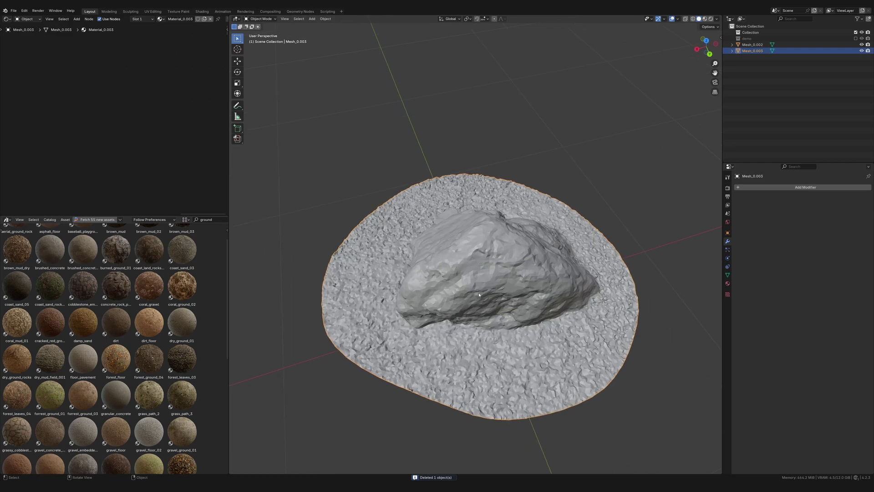
{"action": "left_click", "coordinate": [705, 18]}
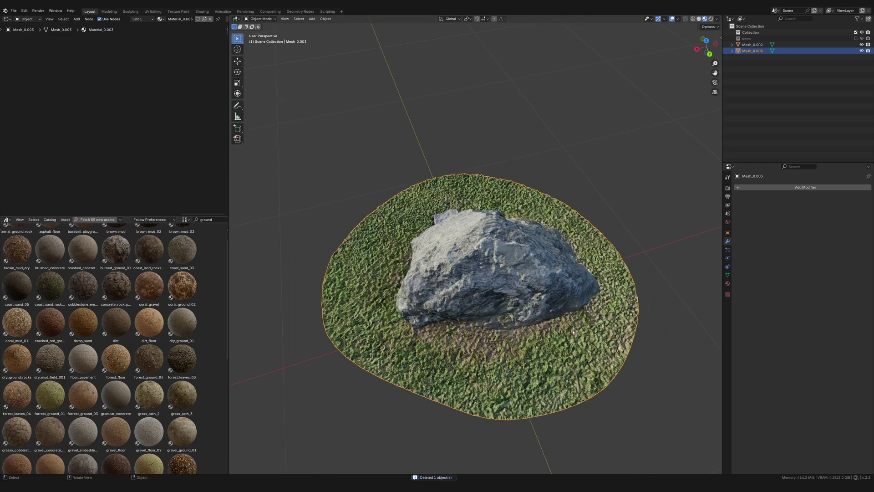
{"action": "middle_click_drag", "start_coordinate": [701, 328], "coordinate": [688, 286]}
{"action": "right_click", "coordinate": [558, 323]}
{"action": "left_click", "coordinate": [597, 327]}
Step: Examine the textured boulder and its surrounding grass edge up close, from all sides and in the front view
{"action": "scroll", "coordinate": [688, 285], "scroll_direction": "up", "scroll_amount": 2}
{"action": "middle_click_drag", "start_coordinate": [537, 326], "coordinate": [582, 334]}
{"action": "scroll", "coordinate": [582, 335], "scroll_direction": "down", "scroll_amount": 2}
{"action": "middle_click_drag", "start_coordinate": [364, 331], "coordinate": [550, 349]}
{"action": "scroll", "coordinate": [550, 349], "scroll_direction": "down", "scroll_amount": 4}
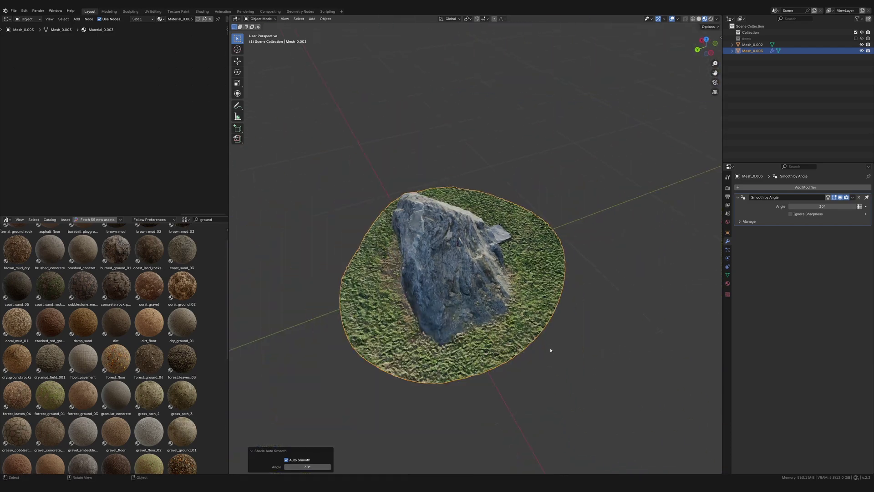
{"action": "middle_click_drag", "start_coordinate": [255, 394], "coordinate": [394, 356]}
{"action": "scroll", "coordinate": [394, 357], "scroll_direction": "up", "scroll_amount": 4}
{"action": "scroll", "coordinate": [605, 363], "scroll_direction": "down", "scroll_amount": 4}
{"action": "middle_click_drag", "start_coordinate": [605, 363], "coordinate": [548, 351]}
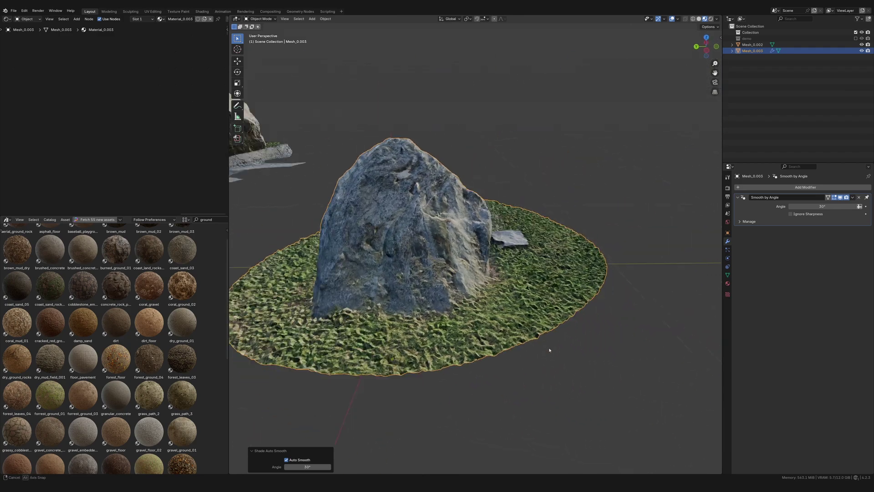
{"action": "scroll", "coordinate": [548, 351], "scroll_direction": "down", "scroll_amount": 5}
{"action": "mouse_move", "coordinate": [500, 319]}
{"action": "middle_mouse_down"}
{"action": "mouse_move", "coordinate": [580, 299]}
{"action": "mouse_move", "coordinate": [509, 318]}
{"action": "mouse_move", "coordinate": [493, 284]}
{"action": "mouse_move", "coordinate": [599, 302]}
{"action": "mouse_move", "coordinate": [512, 314]}
{"action": "middle_mouse_up"}
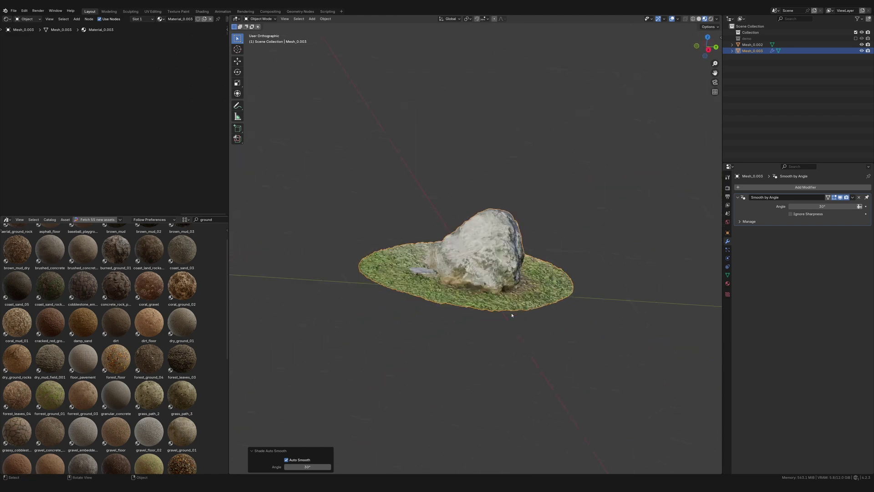
{"action": "key", "text": "KP_1"}
{"action": "scroll", "coordinate": [512, 314], "scroll_direction": "up", "scroll_amount": 3}
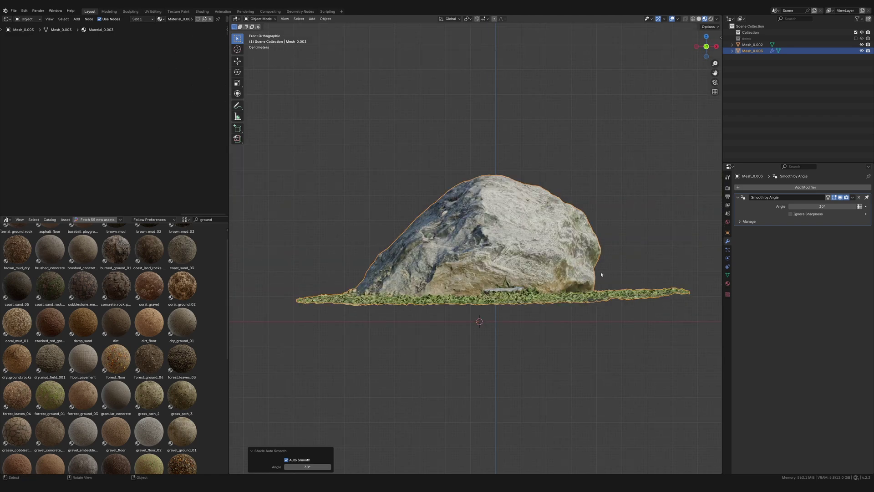
{"action": "scroll", "coordinate": [601, 274], "scroll_direction": "up", "scroll_amount": 2}
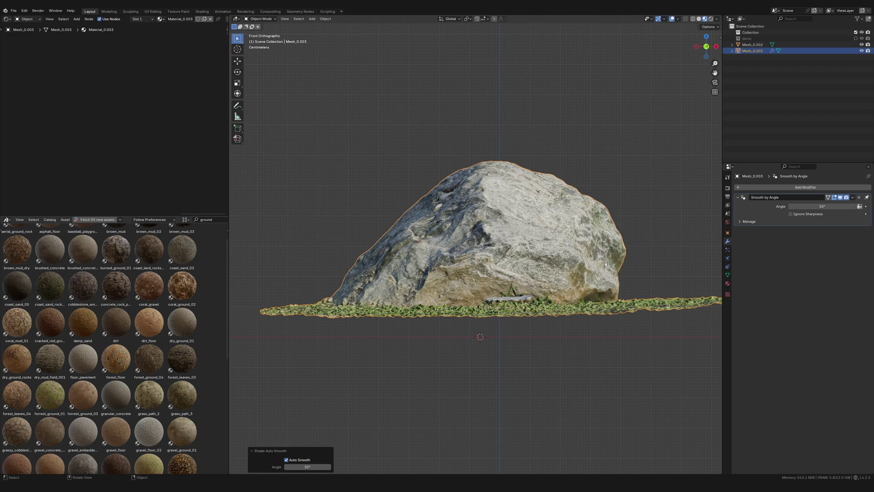
Step: Enter Edit Mode and lower the entire boulder mesh along Z towards the world ground line in the front view
{"action": "key", "text": "Tab"}
{"action": "scroll", "coordinate": [606, 264], "scroll_direction": "down", "scroll_amount": 2}
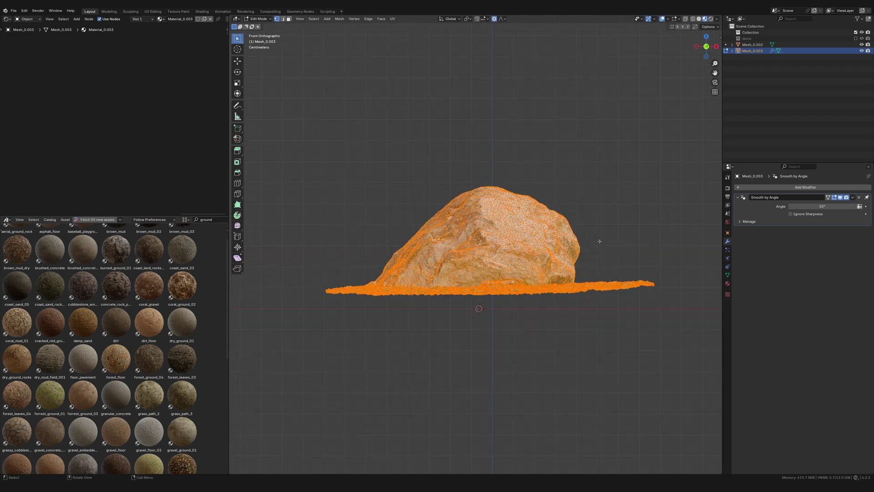
{"action": "key", "text": "g"}
{"action": "key", "text": "z"}
{"action": "right_click", "coordinate": [605, 246]}
{"action": "left_click", "coordinate": [708, 26]}
{"action": "key", "text": "g"}
{"action": "key", "text": "z"}
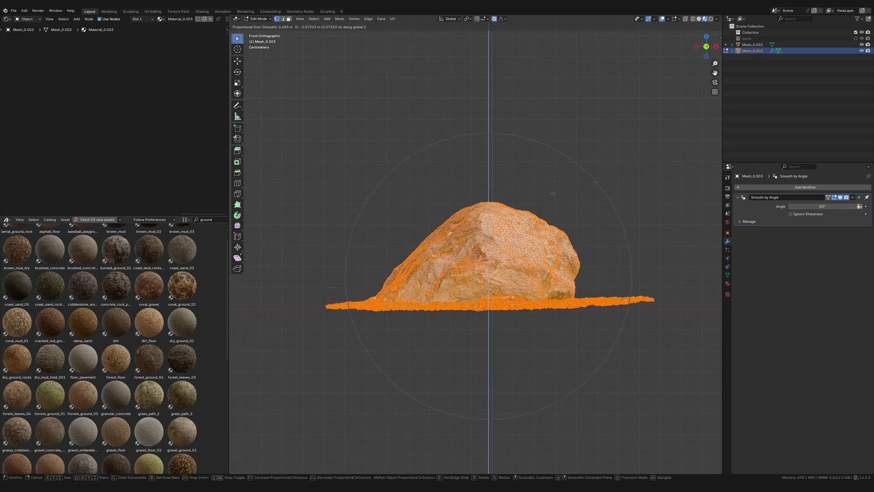
{"action": "left_click", "coordinate": [553, 192]}
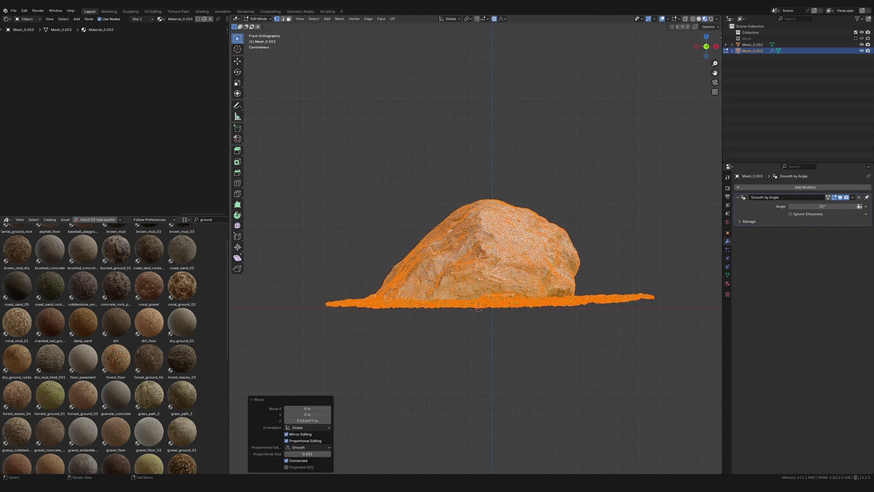
Step: In the right view, shift the entire mesh about 0.04 m along Y, rotate it slightly level and nudge it down to the ground line
{"action": "key", "text": "KP_3"}
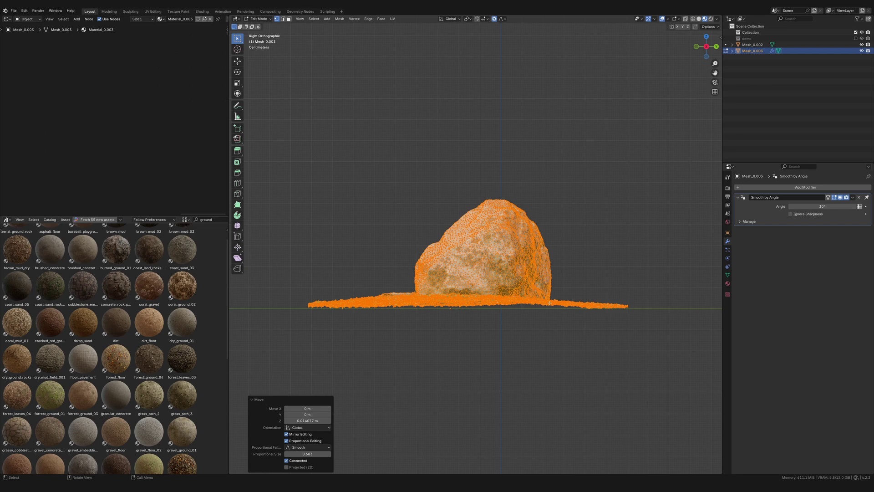
{"action": "key", "text": "g"}
{"action": "left_click", "coordinate": [610, 268]}
{"action": "key", "text": "r"}
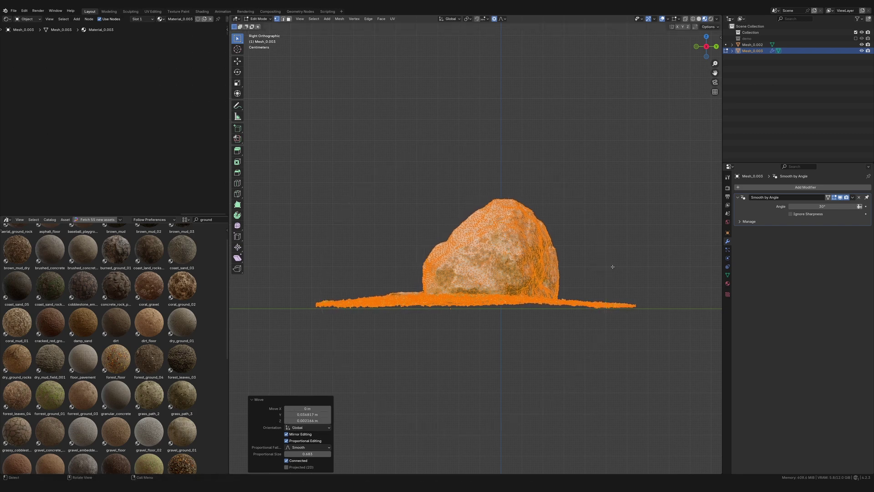
{"action": "left_click", "coordinate": [614, 266]}
{"action": "key", "text": "g"}
{"action": "left_click", "coordinate": [613, 269]}
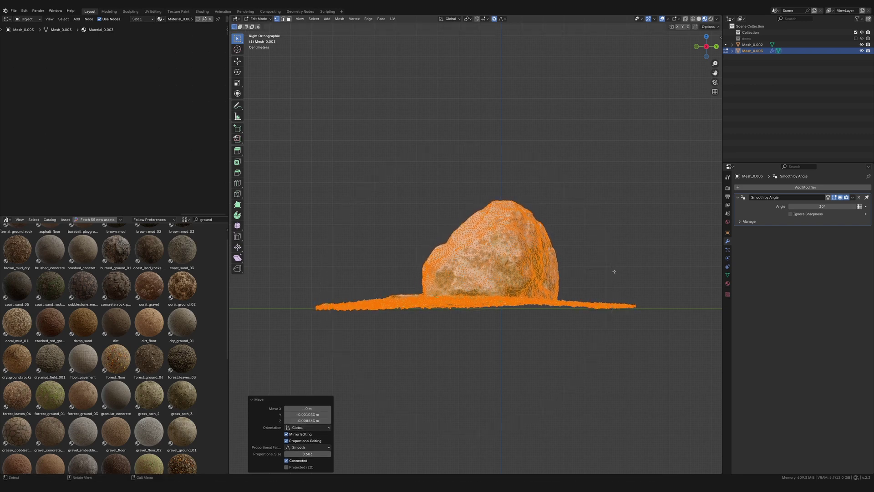
{"action": "key", "text": "KP_1"}
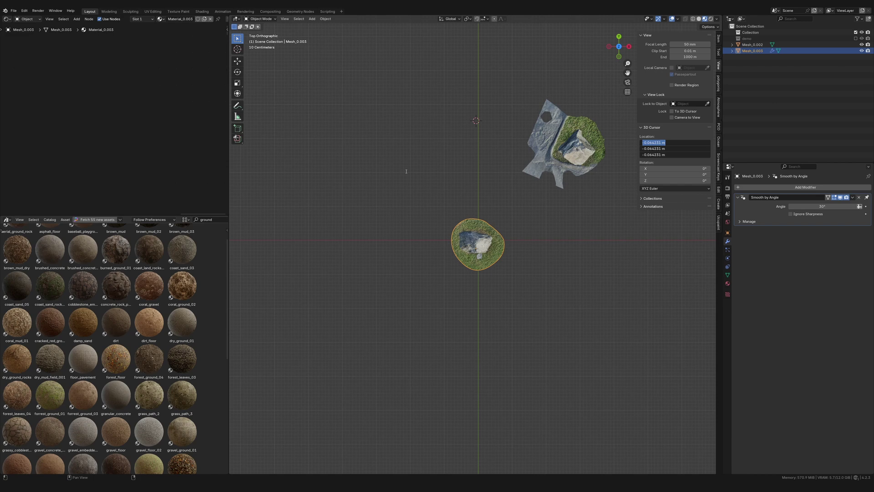
Step: Set the 3D cursor location to 0 on X, Y and Z and move the boulder's origin to the 3D cursor
{"action": "type", "text": "0"}
{"action": "key", "text": "Return"}
{"action": "key", "text": "Tab"}
{"action": "key", "text": "Tab"}
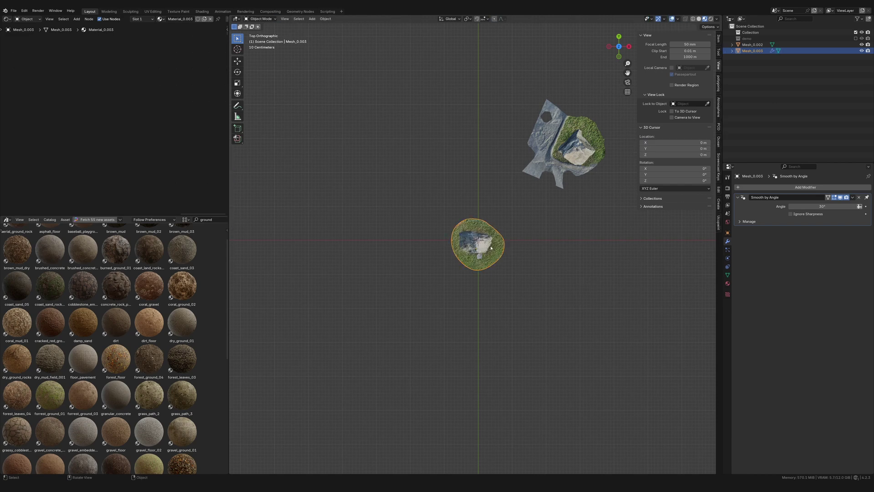
{"action": "key", "text": "KP_Decimal"}
{"action": "right_click", "coordinate": [494, 250]}
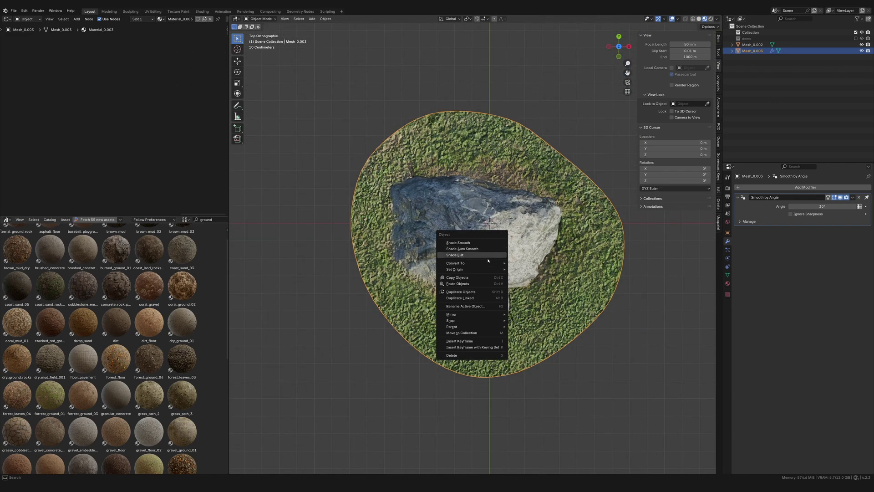
{"action": "mouse_move", "coordinate": [477, 268]}
{"action": "left_click", "coordinate": [530, 282]}
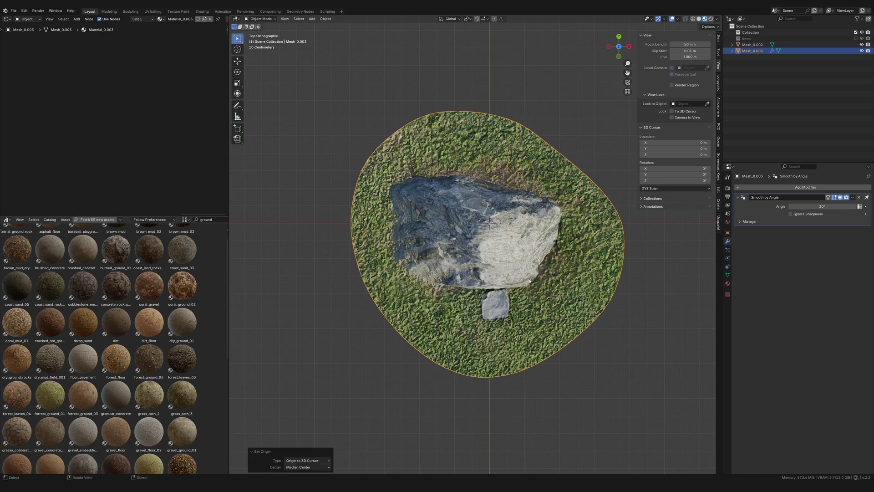
{"action": "key", "text": "KP_1"}
{"action": "middle_click_drag", "start_coordinate": [519, 234], "coordinate": [457, 261]}
{"action": "key", "text": "KP_3"}
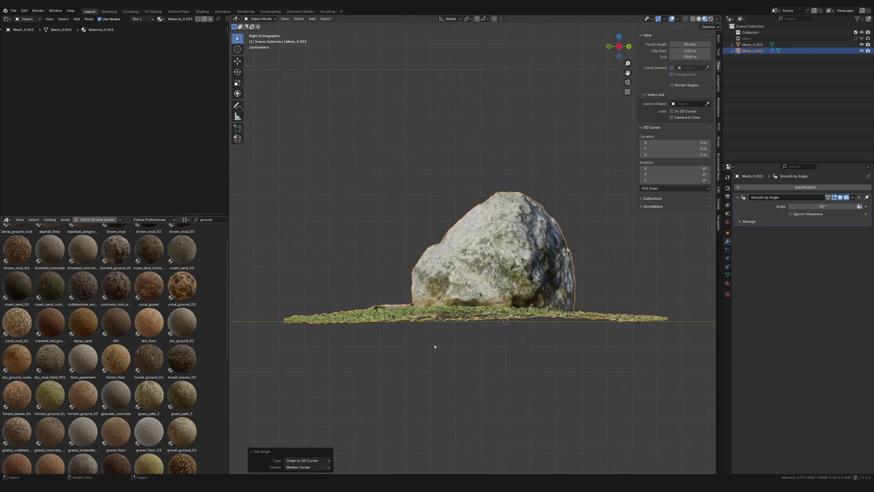
{"action": "middle_click_drag", "start_coordinate": [434, 347], "coordinate": [583, 335]}
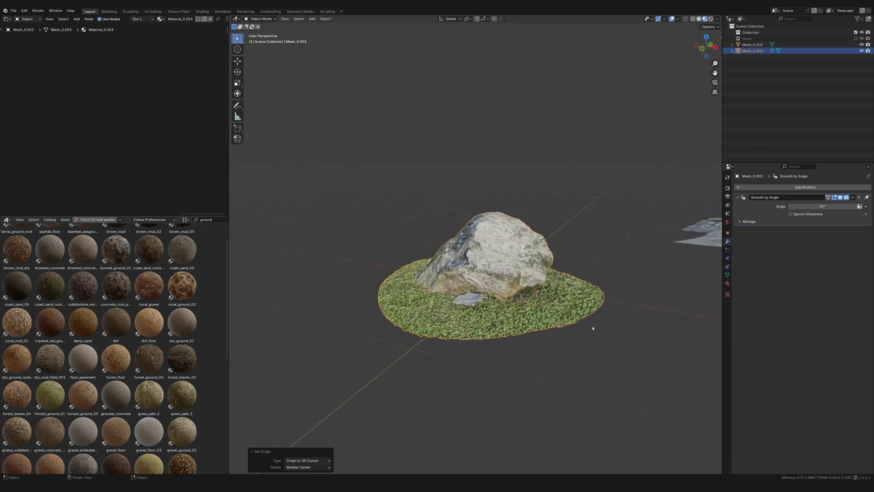
Step: Annotate a freehand outline of uneven terrain with a large boulder on it above the mesh
{"action": "left_click", "coordinate": [240, 106]}
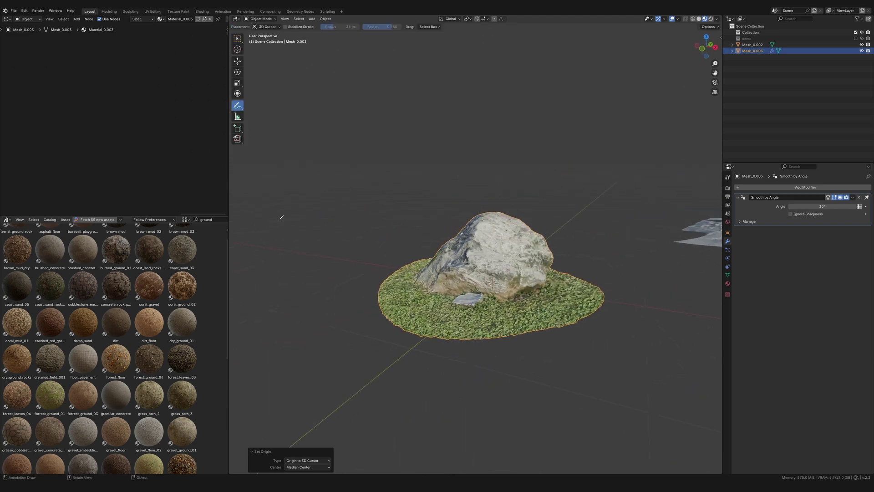
{"action": "mouse_move", "coordinate": [276, 205]}
{"action": "left_mouse_down"}
{"action": "mouse_move", "coordinate": [317, 205]}
{"action": "mouse_move", "coordinate": [415, 166]}
{"action": "mouse_move", "coordinate": [490, 161]}
{"action": "mouse_move", "coordinate": [533, 57]}
{"action": "mouse_move", "coordinate": [622, 114]}
{"action": "mouse_move", "coordinate": [664, 163]}
{"action": "mouse_move", "coordinate": [721, 199]}
{"action": "left_mouse_up"}
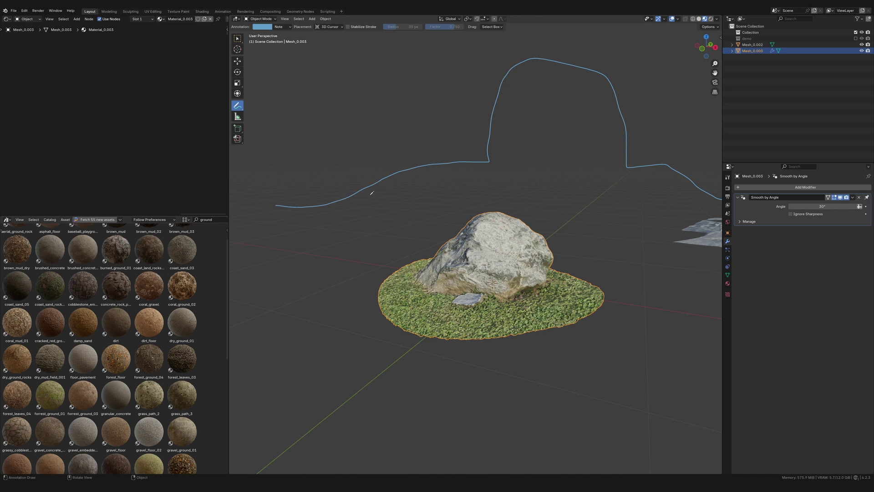
{"action": "mouse_move", "coordinate": [291, 206]}
{"action": "left_mouse_down"}
{"action": "mouse_move", "coordinate": [436, 162]}
{"action": "mouse_move", "coordinate": [478, 161]}
{"action": "left_mouse_up"}
{"action": "left_click_drag", "start_coordinate": [265, 186], "coordinate": [715, 194]}
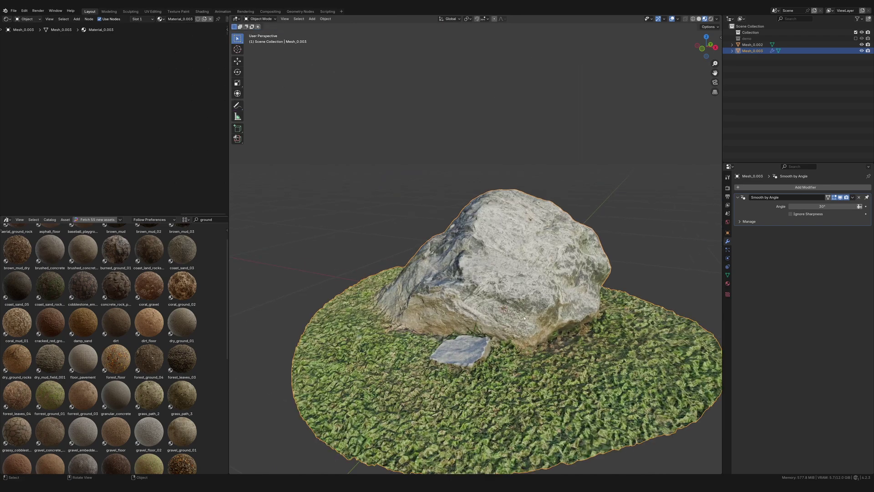
Step: Put the trimmed boulder mesh in Edit Mode with edge selection and bring the grass patch's outer edge into view
{"action": "mouse_move", "coordinate": [592, 346]}
{"action": "middle_mouse_down"}
{"action": "mouse_move", "coordinate": [642, 347]}
{"action": "mouse_move", "coordinate": [510, 325]}
{"action": "mouse_move", "coordinate": [630, 351]}
{"action": "mouse_move", "coordinate": [604, 352]}
{"action": "middle_mouse_up"}
{"action": "scroll", "coordinate": [642, 348], "scroll_direction": "up", "scroll_amount": 3}
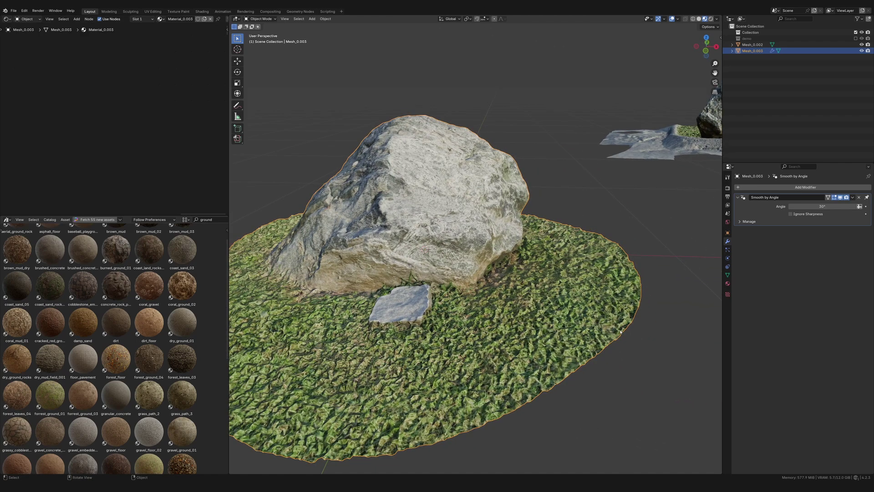
{"action": "key", "text": "Tab"}
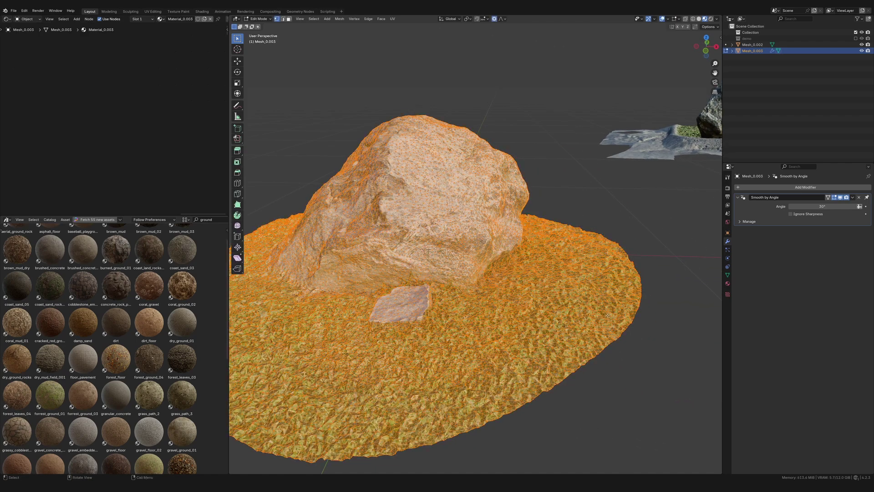
{"action": "left_click", "coordinate": [282, 19]}
{"action": "middle_click_drag", "start_coordinate": [620, 343], "coordinate": [622, 345]}
{"action": "scroll", "coordinate": [622, 345], "scroll_direction": "up", "scroll_amount": 6}
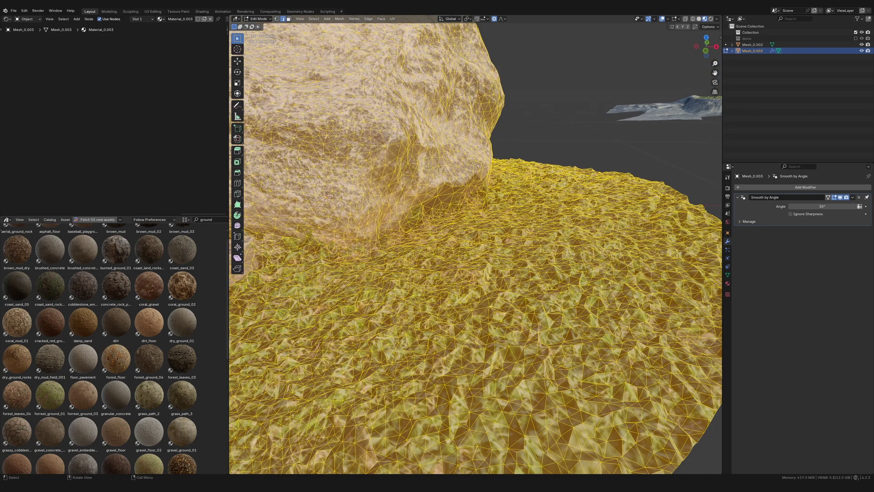
{"action": "scroll", "coordinate": [561, 320], "scroll_direction": "down", "scroll_amount": 4}
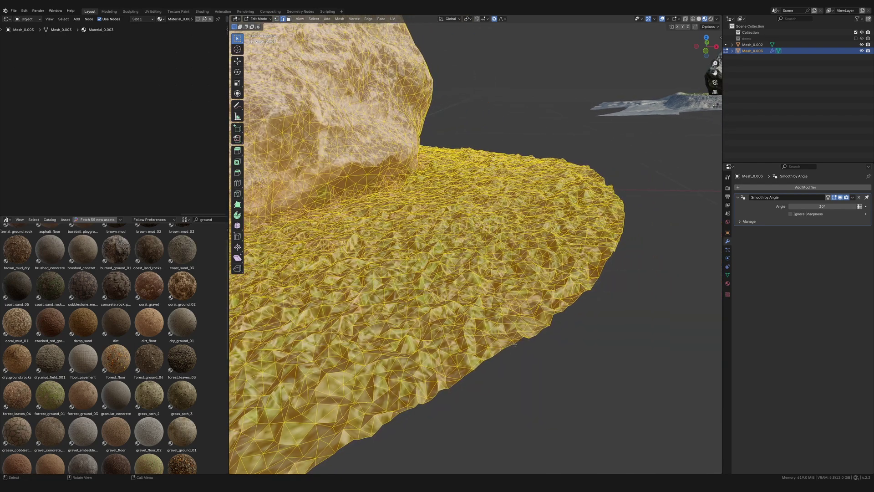
Step: Try to loop-select the boundary edges around the grass patch's outer rim
{"action": "left_click", "coordinate": [512, 345]}
{"action": "left_click", "coordinate": [513, 344], "text": "alt"}
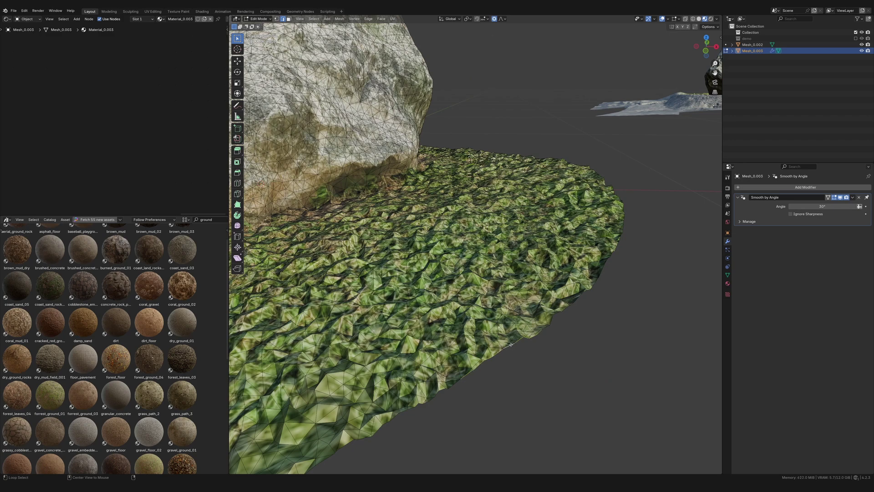
{"action": "middle_click_drag", "start_coordinate": [524, 353], "coordinate": [546, 353]}
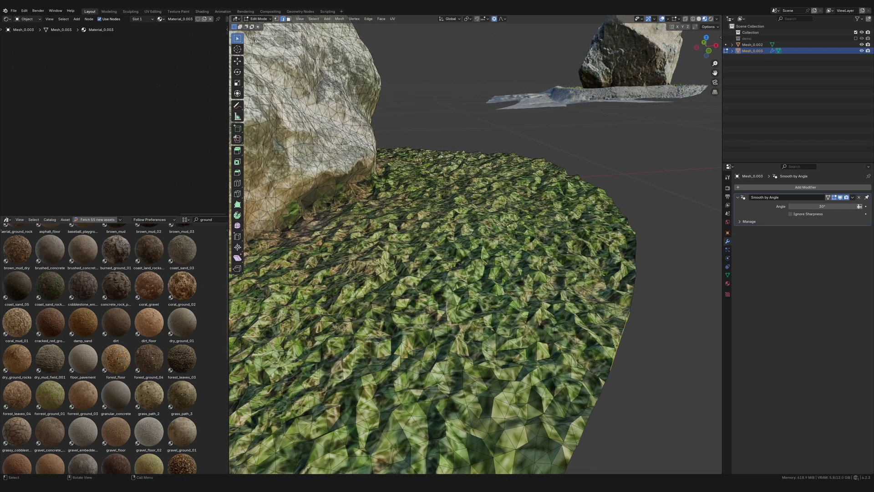
{"action": "scroll", "coordinate": [613, 354], "scroll_direction": "down", "scroll_amount": 3}
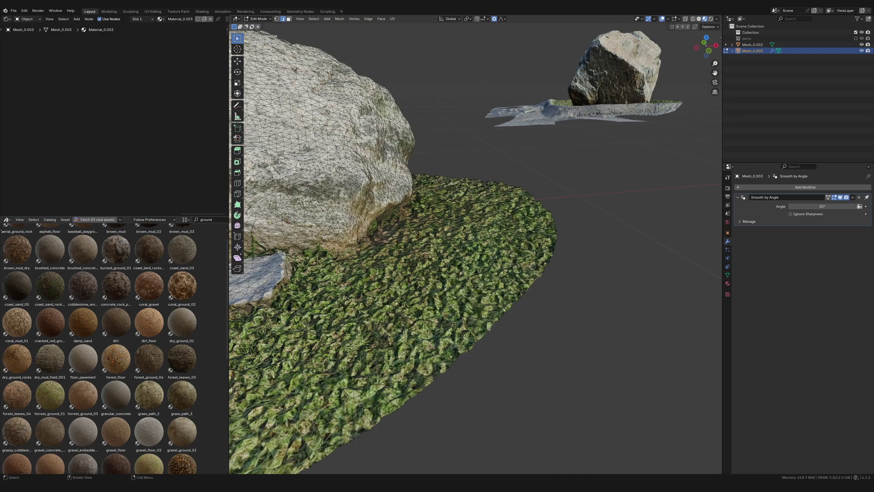
{"action": "left_click", "coordinate": [489, 330], "text": "alt+shift"}
{"action": "left_click", "coordinate": [509, 310], "text": "alt+shift"}
Step: Turn on X-ray, clear the selection and select all rim edges from one boundary edge with Select Similar by Amount of Faces Around an Edge
{"action": "key", "text": "alt+z"}
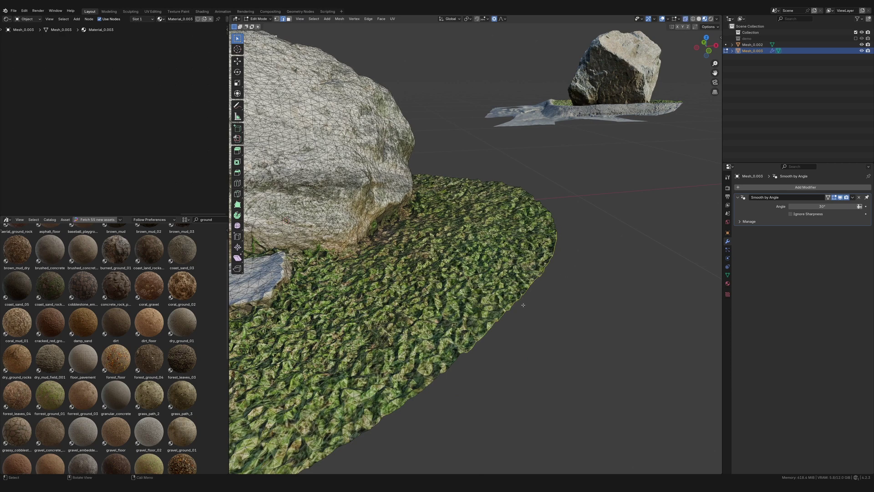
{"action": "key", "text": "alt+a"}
{"action": "middle_click_drag", "start_coordinate": [560, 355], "coordinate": [540, 348], "text": "shift"}
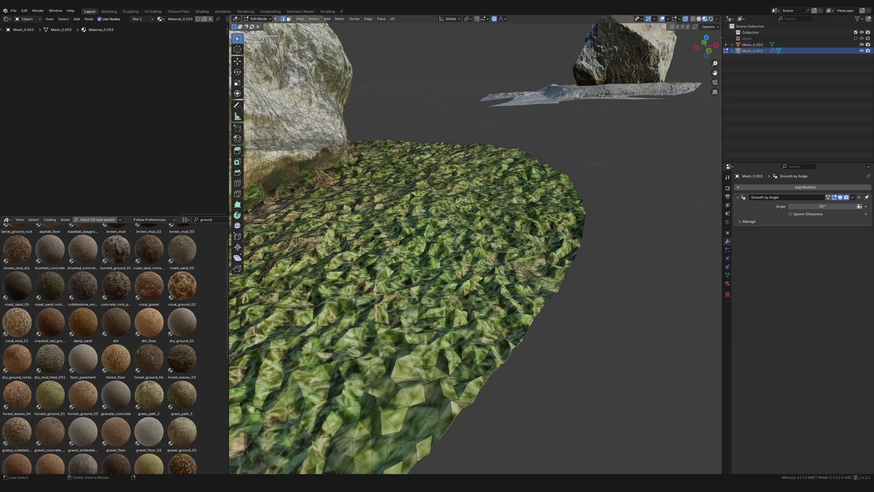
{"action": "scroll", "coordinate": [468, 294], "scroll_direction": "down", "scroll_amount": 5}
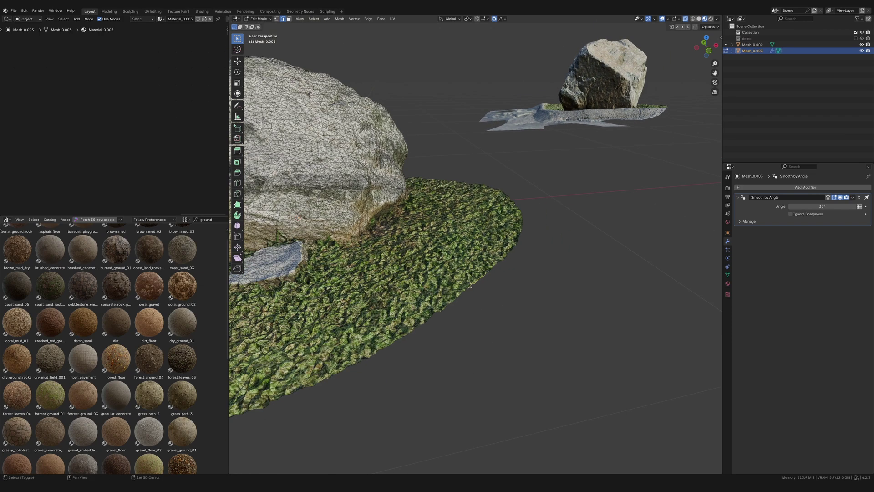
{"action": "key", "text": "shift+g"}
{"action": "key", "text": "shift+g"}
{"action": "left_click", "coordinate": [314, 19]}
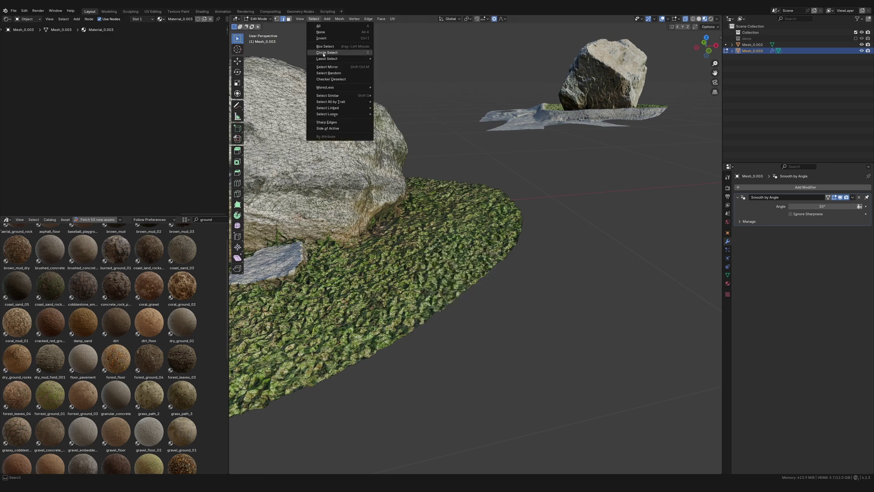
{"action": "mouse_move", "coordinate": [332, 97]}
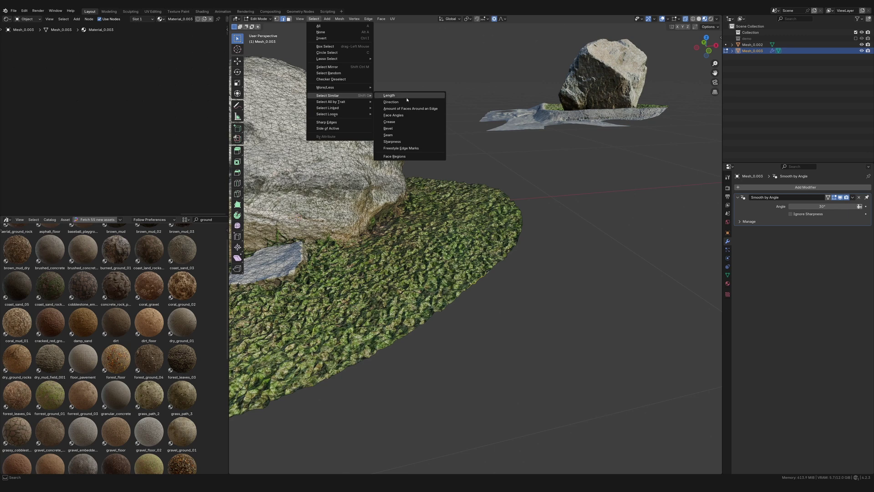
{"action": "left_click", "coordinate": [430, 110]}
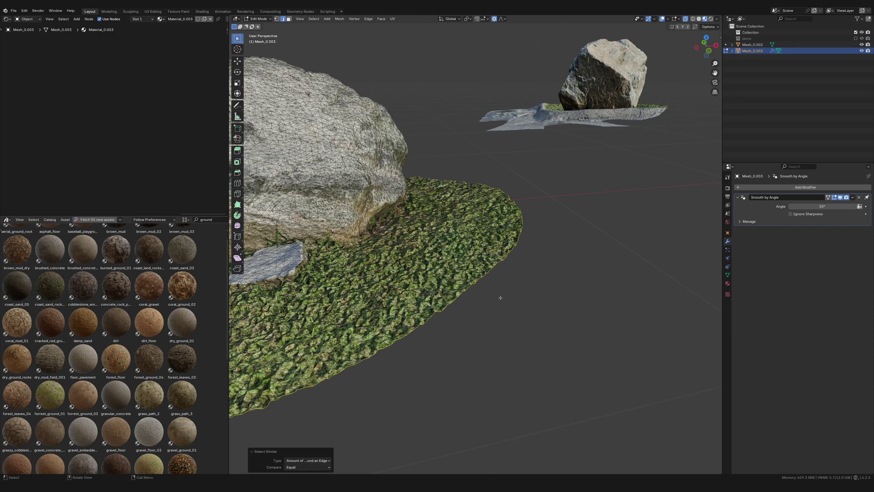
Step: Flatten the selected grass rim by scaling it along Z in the front view, using smooth connected proportional editing with size 0.037
{"action": "middle_click_drag", "start_coordinate": [500, 297], "coordinate": [456, 339]}
{"action": "scroll", "coordinate": [510, 345], "scroll_direction": "down", "scroll_amount": 3}
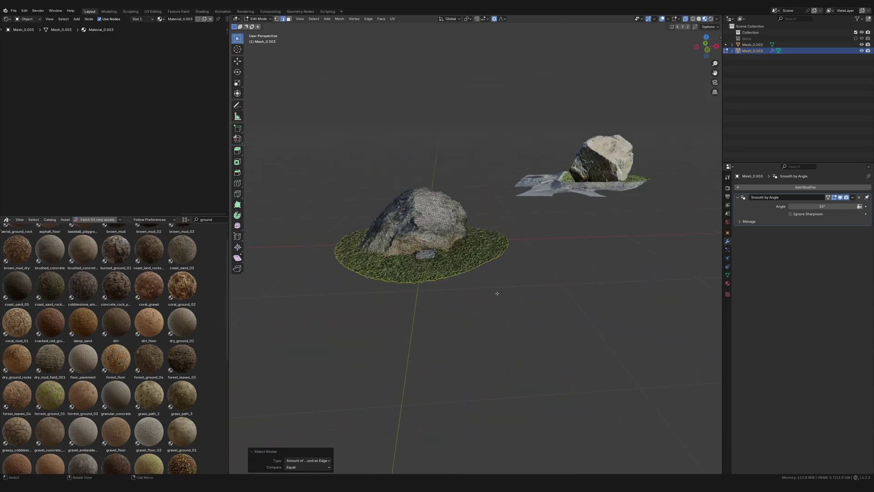
{"action": "key", "text": "KP_1"}
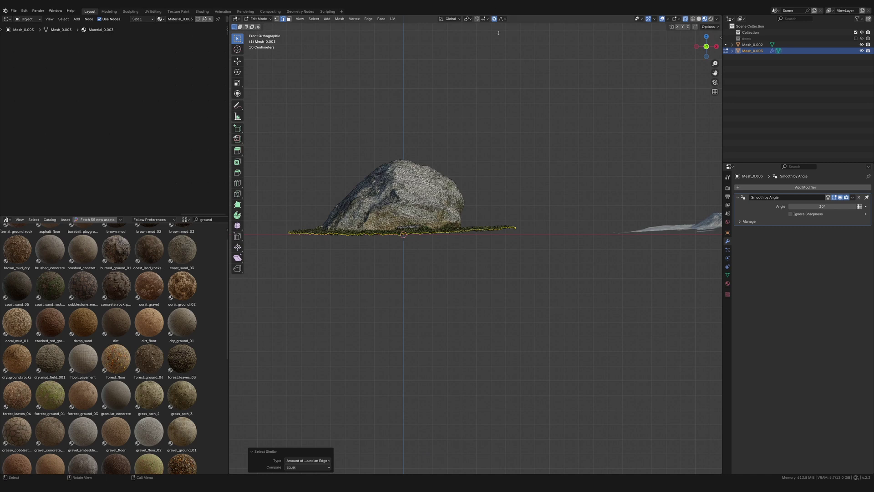
{"action": "left_click", "coordinate": [503, 18]}
{"action": "left_click", "coordinate": [502, 18]}
{"action": "scroll", "coordinate": [529, 253], "scroll_direction": "up", "scroll_amount": 2}
{"action": "middle_click_drag", "start_coordinate": [501, 264], "coordinate": [552, 299], "text": "shift"}
{"action": "key", "text": "s"}
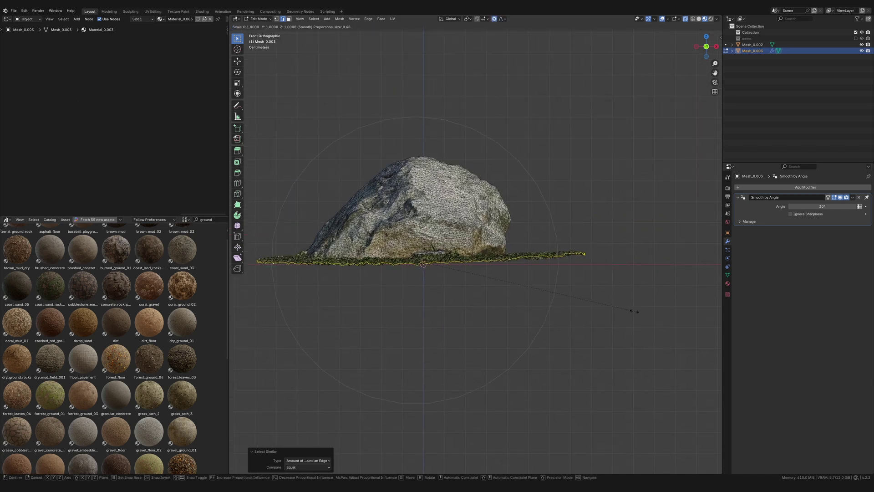
{"action": "key", "text": "z"}
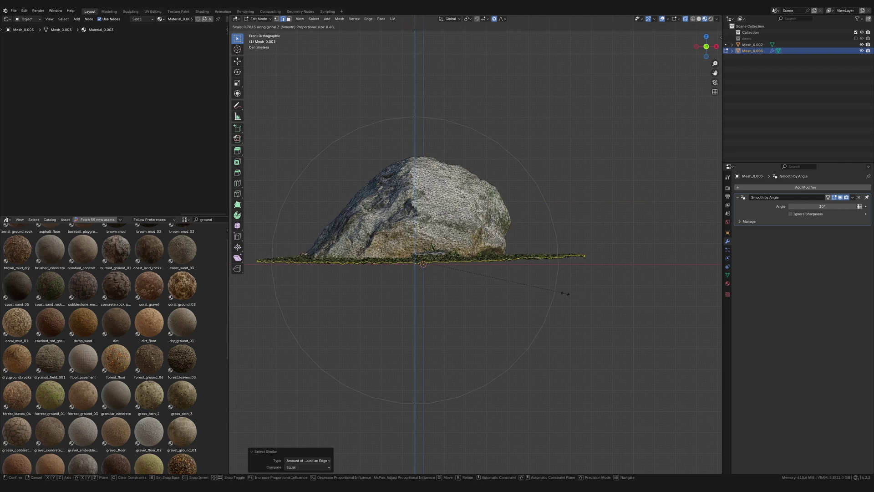
{"action": "scroll", "coordinate": [549, 290], "scroll_direction": "up", "scroll_amount": 4}
{"action": "scroll", "coordinate": [548, 290], "scroll_direction": "up", "scroll_amount": 20}
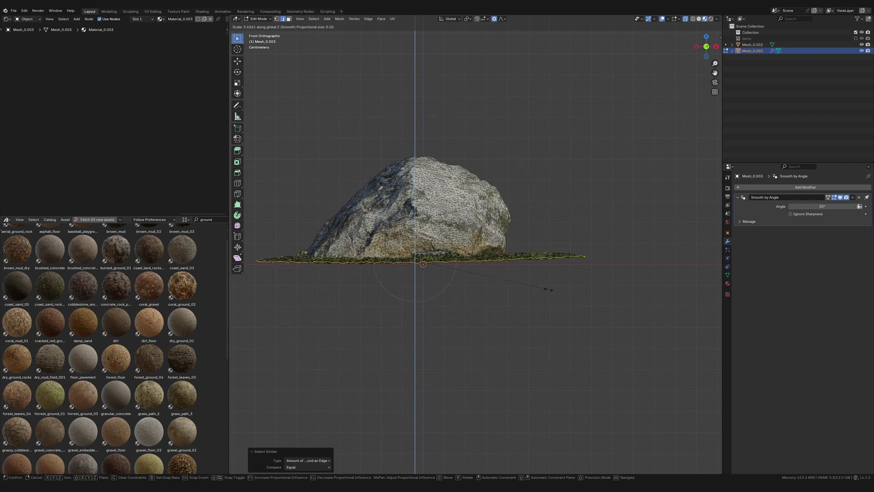
{"action": "left_click", "coordinate": [501, 280]}
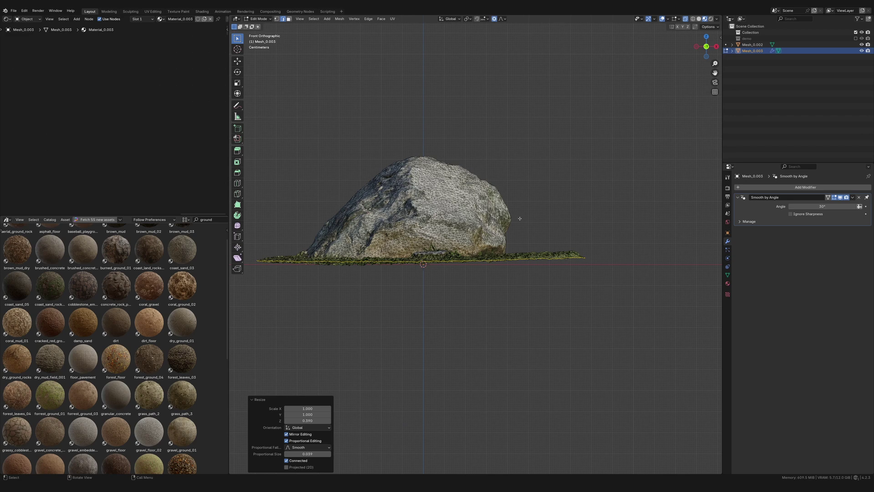
Step: Lower the selected grass rim about 0.02 m along Z, using smooth connected proportional editing with size 0.037
{"action": "key", "text": "g"}
{"action": "key", "text": "z"}
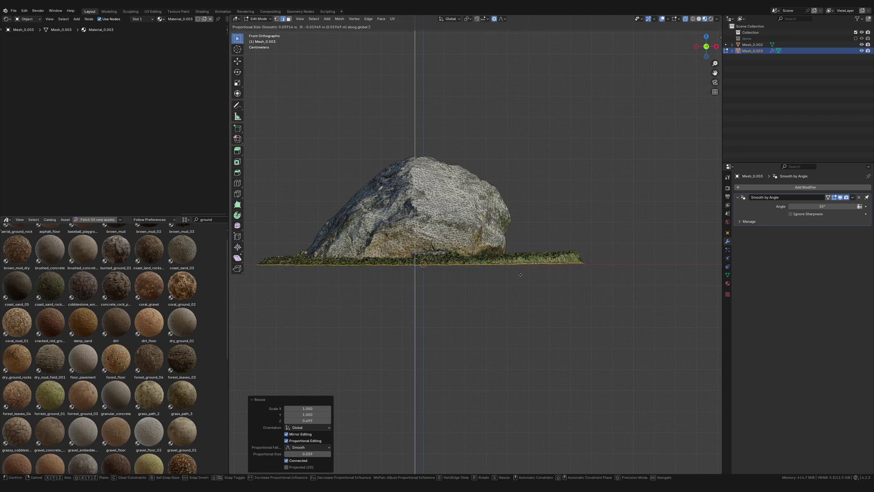
{"action": "left_click", "coordinate": [512, 275]}
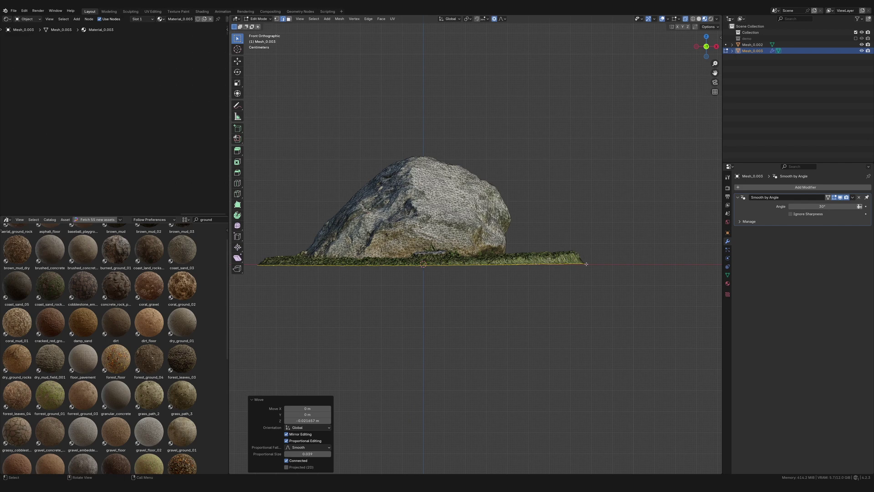
{"action": "scroll", "coordinate": [625, 281], "scroll_direction": "up", "scroll_amount": 1}
{"action": "middle_click_drag", "start_coordinate": [624, 281], "coordinate": [528, 296], "text": "shift"}
{"action": "scroll", "coordinate": [454, 277], "scroll_direction": "up", "scroll_amount": 1}
{"action": "scroll", "coordinate": [446, 279], "scroll_direction": "down", "scroll_amount": 3}
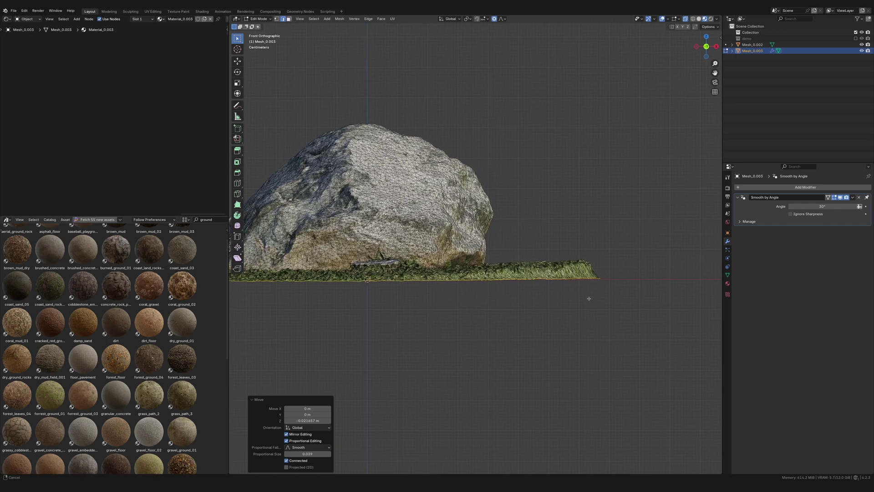
Step: Scale the rim to about 0.26 along Z with the proportional editing size enlarged to about 0.29
{"action": "key", "text": "s"}
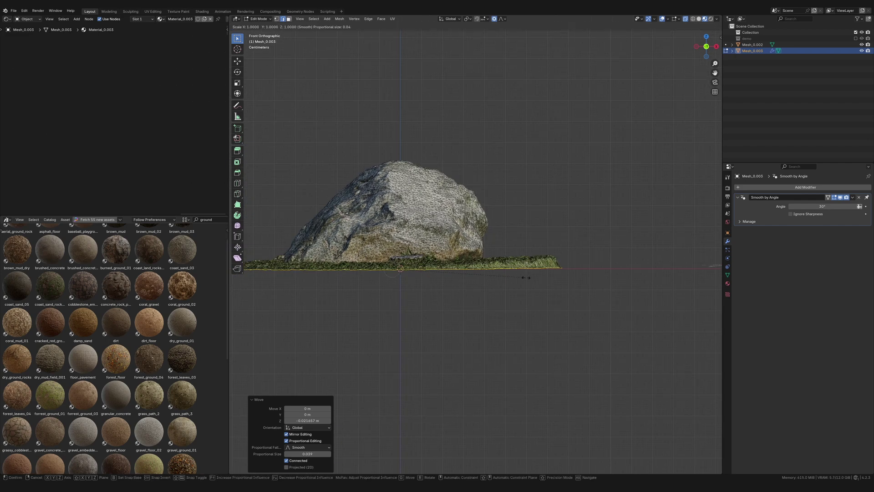
{"action": "key", "text": "z"}
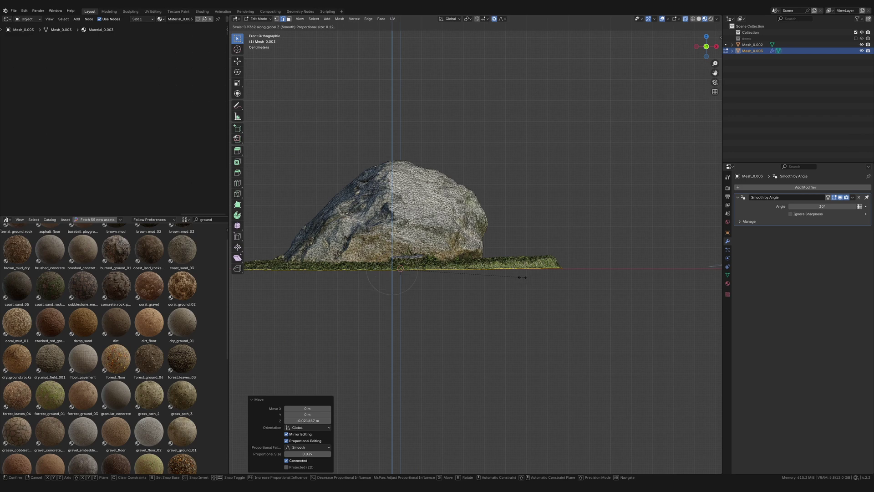
{"action": "scroll", "coordinate": [483, 270], "scroll_direction": "down", "scroll_amount": 4}
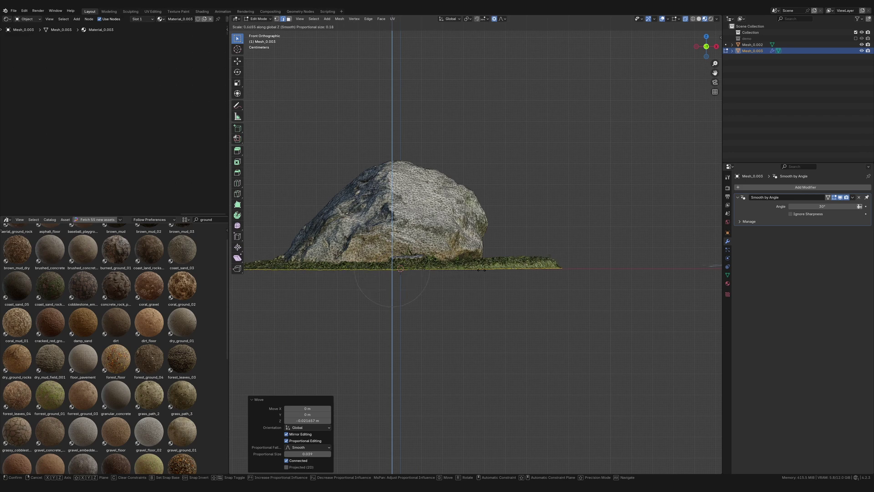
{"action": "scroll", "coordinate": [391, 278], "scroll_direction": "down", "scroll_amount": 5}
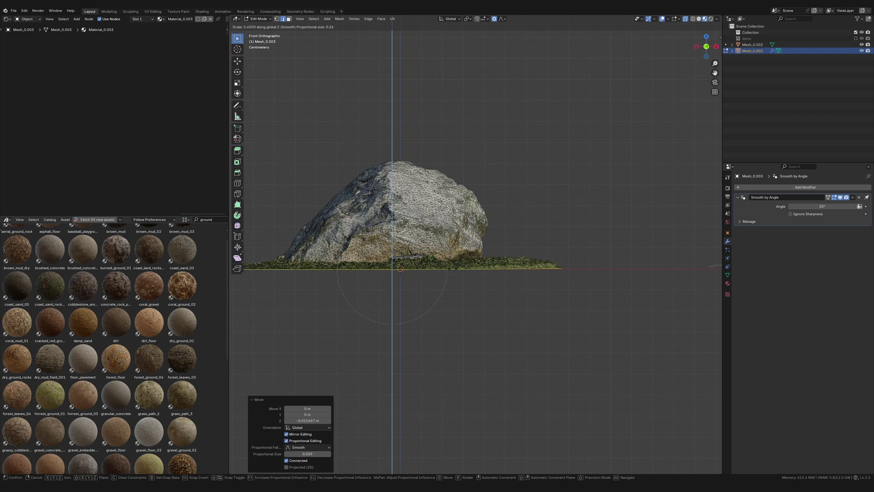
{"action": "left_click", "coordinate": [428, 272]}
{"action": "scroll", "coordinate": [529, 272], "scroll_direction": "down", "scroll_amount": 1}
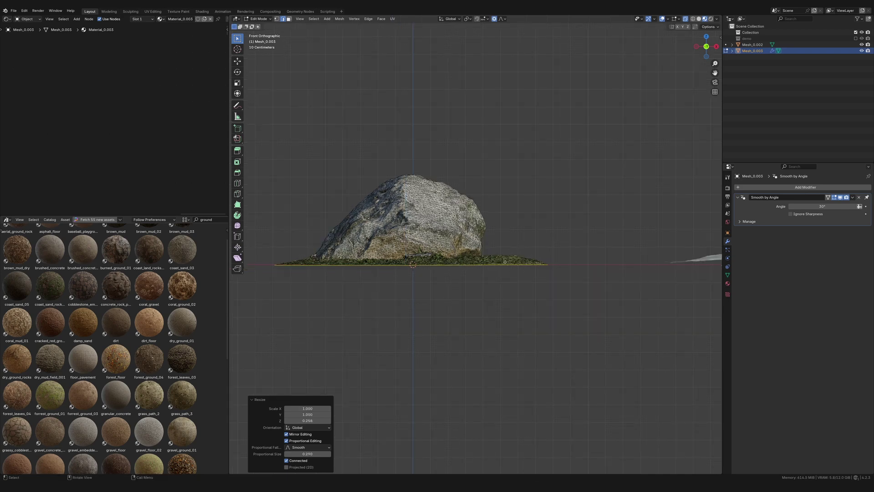
Step: In the right view, lower the rim about 0.001 m along Z with a reduced proportional editing size
{"action": "key", "text": "KP_3"}
{"action": "scroll", "coordinate": [505, 262], "scroll_direction": "up", "scroll_amount": 8}
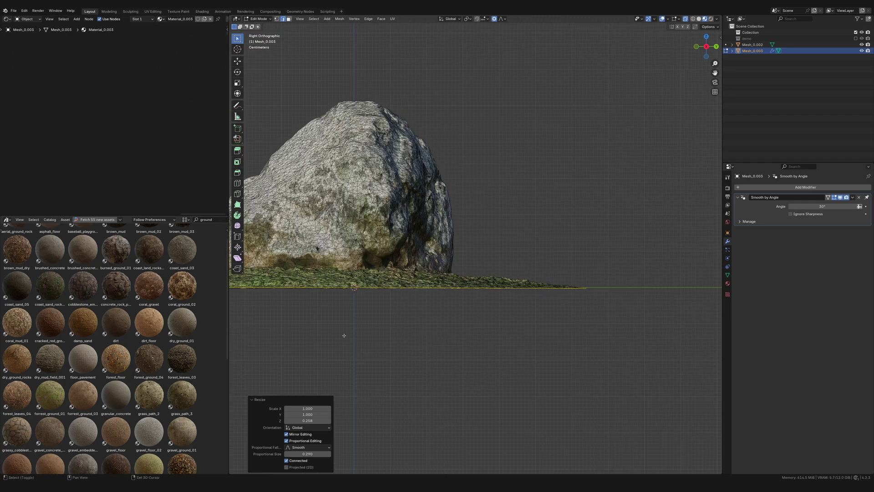
{"action": "scroll", "coordinate": [464, 375], "scroll_direction": "down", "scroll_amount": 7}
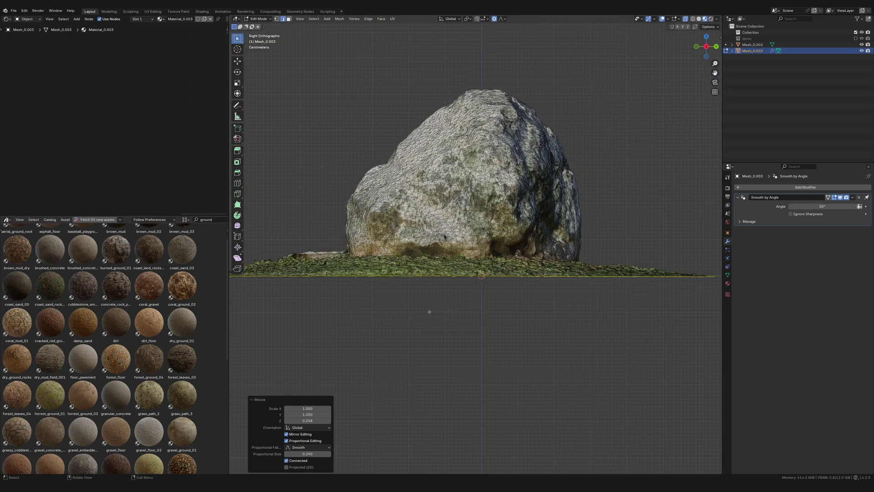
{"action": "key", "text": "g"}
{"action": "key", "text": "z"}
{"action": "scroll", "coordinate": [507, 282], "scroll_direction": "up", "scroll_amount": 8}
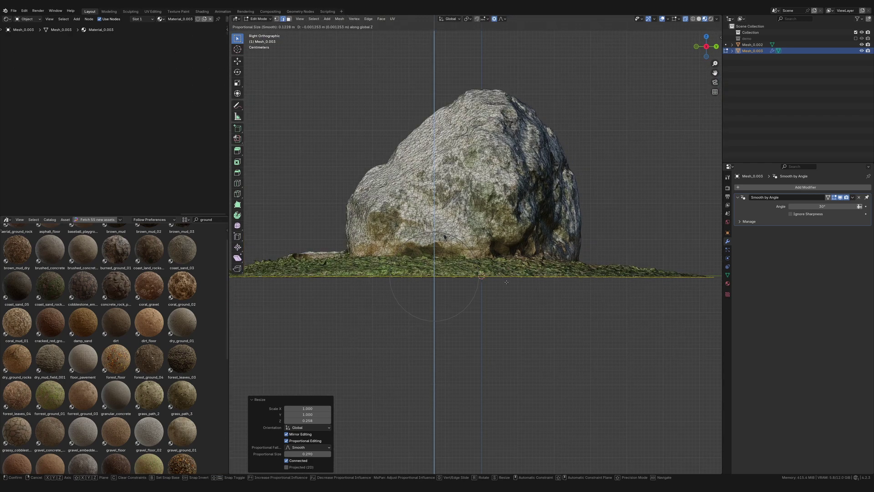
{"action": "left_click", "coordinate": [506, 282]}
Step: Nudge the rim slightly down along Z with the proportional editing size shrunk to about 0.001
{"action": "scroll", "coordinate": [506, 282], "scroll_direction": "up", "scroll_amount": 4}
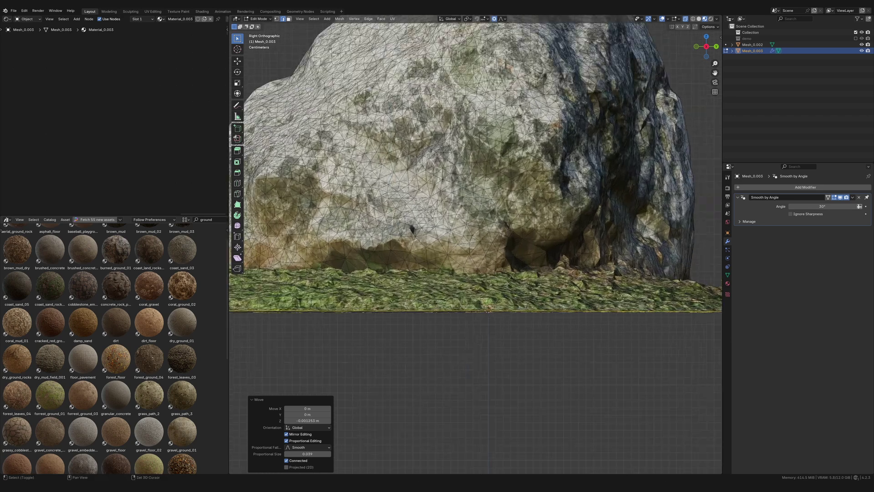
{"action": "middle_click_drag", "start_coordinate": [520, 309], "coordinate": [519, 303], "text": "shift"}
{"action": "key", "text": "g"}
{"action": "key", "text": "z"}
{"action": "scroll", "coordinate": [519, 303], "scroll_direction": "up", "scroll_amount": 10}
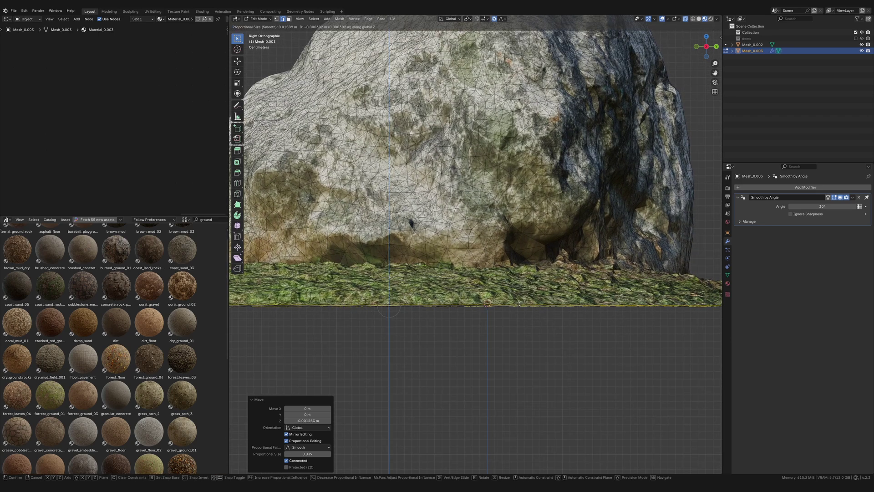
{"action": "scroll", "coordinate": [519, 303], "scroll_direction": "up", "scroll_amount": 10}
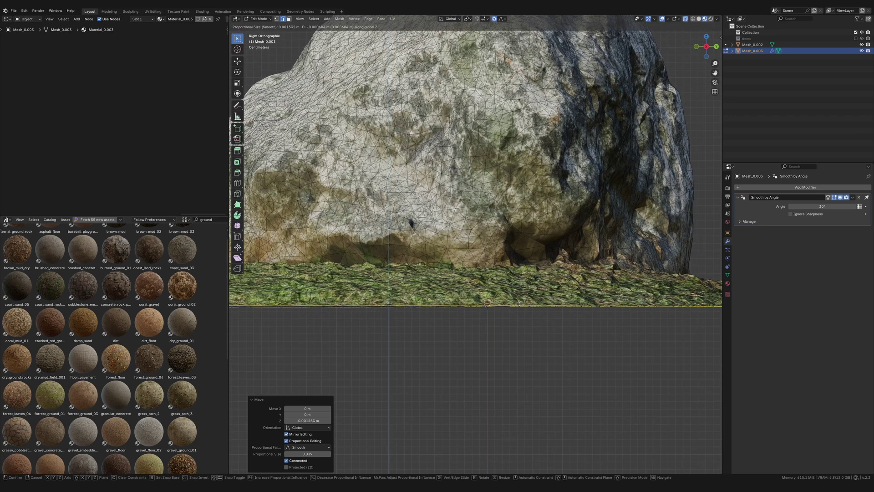
{"action": "left_click", "coordinate": [519, 303]}
Step: Scale the rim along Z twice, the second time to about 0.24, with proportional editing size 0.001
{"action": "key", "text": "s"}
{"action": "key", "text": "z"}
{"action": "left_click", "coordinate": [428, 306]}
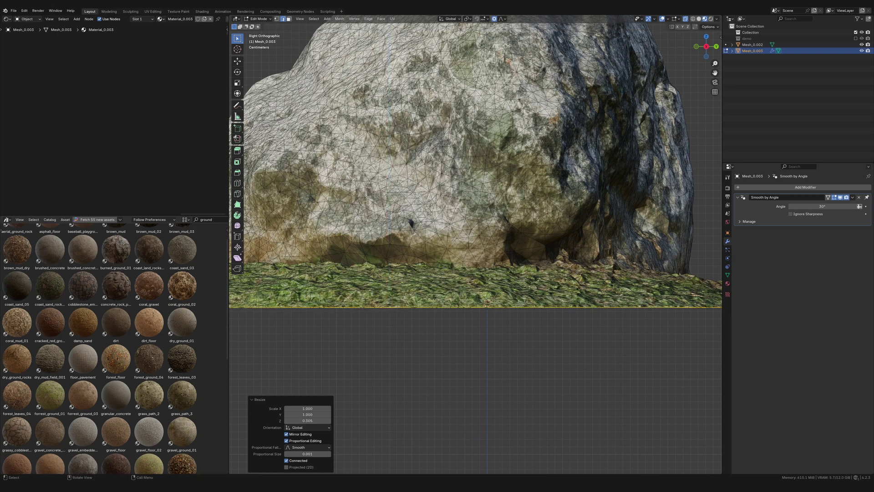
{"action": "key", "text": "s"}
{"action": "key", "text": "z"}
{"action": "left_click", "coordinate": [487, 302]}
{"action": "scroll", "coordinate": [523, 304], "scroll_direction": "down", "scroll_amount": 5}
{"action": "scroll", "coordinate": [546, 305], "scroll_direction": "up", "scroll_amount": 1}
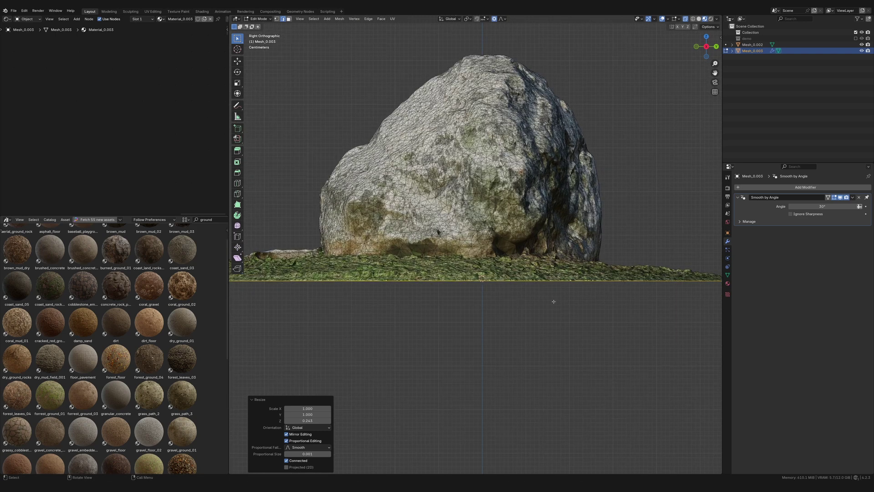
{"action": "key", "text": "s"}
{"action": "key", "text": "Escape"}
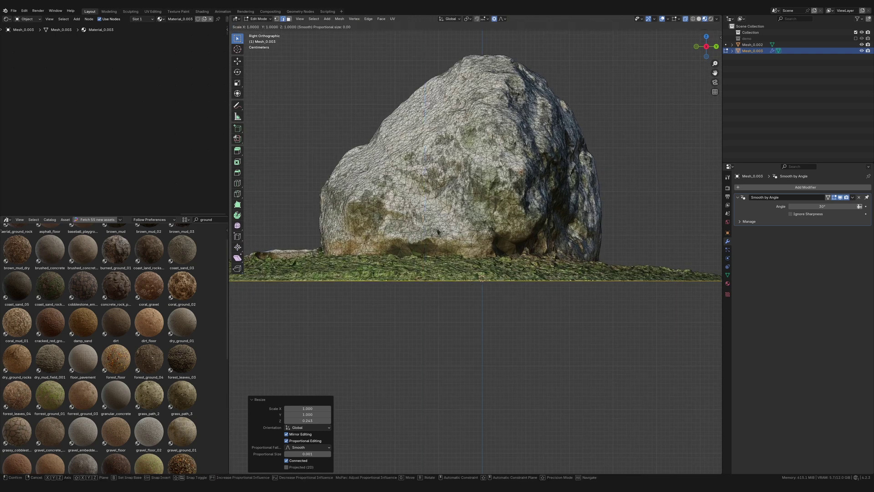
{"action": "key", "text": "s"}
{"action": "key", "text": "Escape"}
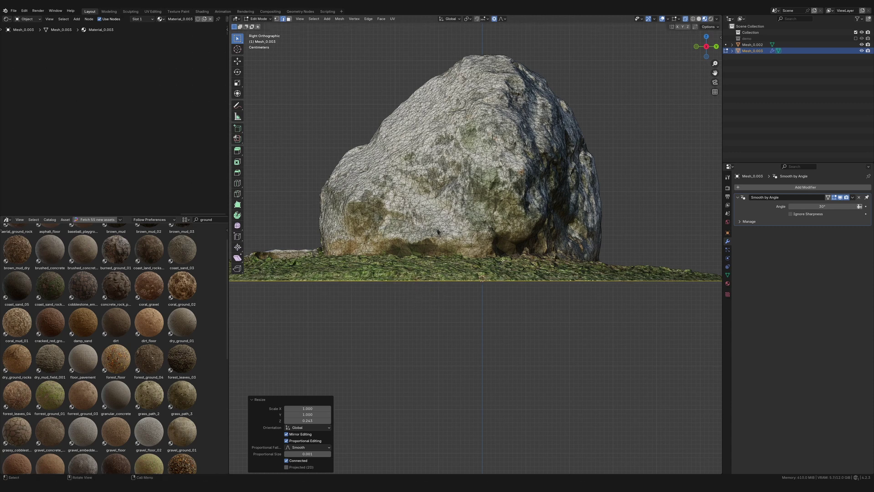
Step: Flatten the rim completely by scaling it to 0 along Z with a proportional editing size of 0.017
{"action": "key", "text": "s"}
{"action": "key", "text": "Return"}
{"action": "key", "text": "s"}
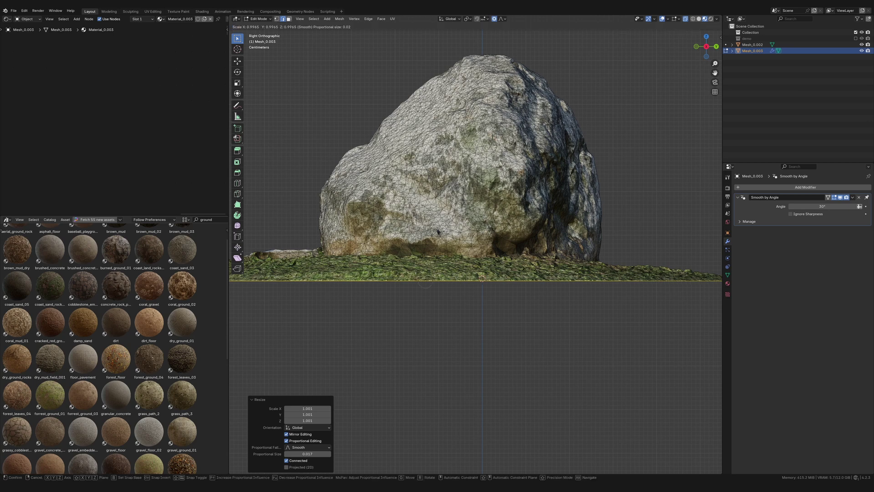
{"action": "key", "text": "z"}
{"action": "key", "text": "0"}
{"action": "key", "text": "Return"}
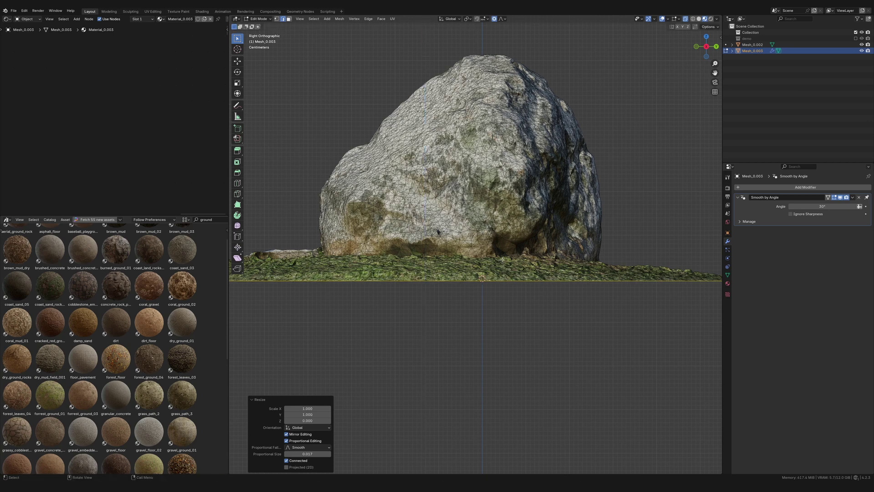
Step: Raise the flattened rim about 0.005 m along Z to the ground line, with a proportional editing size of about 0.13
{"action": "scroll", "coordinate": [421, 226], "scroll_direction": "up", "scroll_amount": 4}
{"action": "middle_click_drag", "start_coordinate": [564, 316], "coordinate": [410, 292], "text": "shift"}
{"action": "middle_click_drag", "start_coordinate": [599, 310], "coordinate": [387, 309], "text": "shift"}
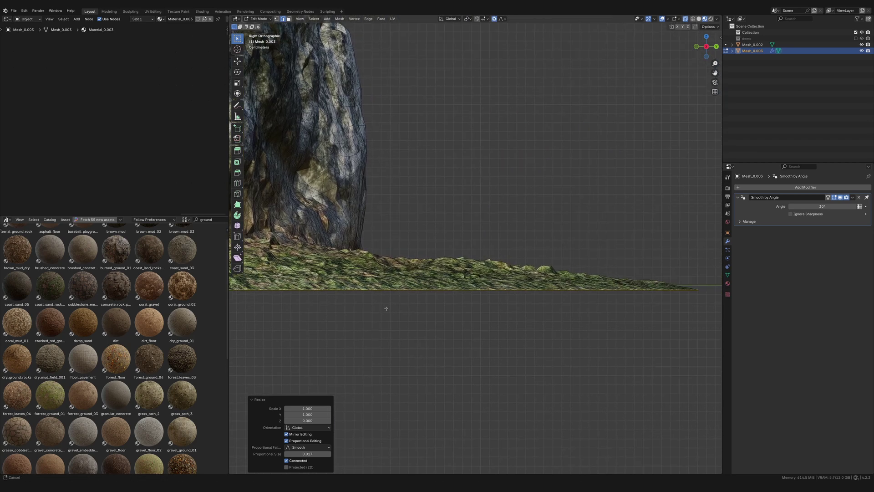
{"action": "middle_click_drag", "start_coordinate": [532, 309], "coordinate": [455, 316], "text": "shift"}
{"action": "scroll", "coordinate": [337, 312], "scroll_direction": "down", "scroll_amount": 4}
{"action": "key", "text": "g"}
{"action": "key", "text": "z"}
{"action": "scroll", "coordinate": [455, 316], "scroll_direction": "down", "scroll_amount": 2}
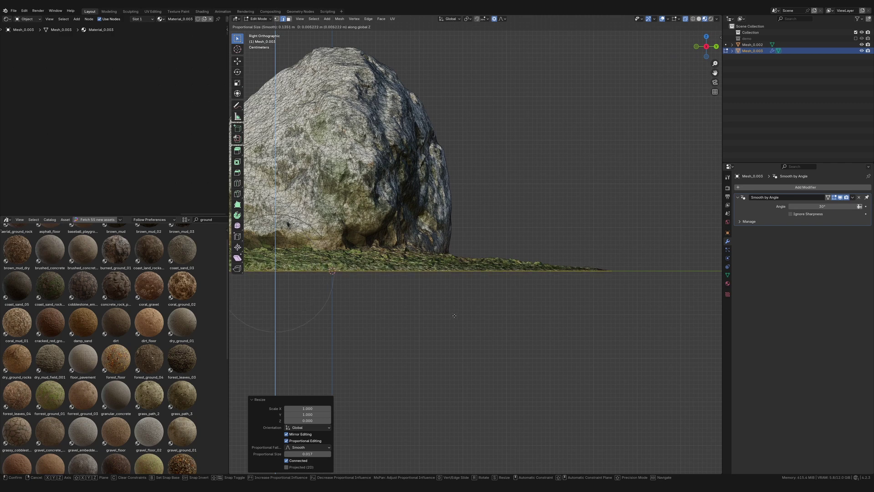
{"action": "left_click", "coordinate": [455, 316]}
{"action": "scroll", "coordinate": [454, 316], "scroll_direction": "down", "scroll_amount": 1}
{"action": "scroll", "coordinate": [455, 315], "scroll_direction": "down", "scroll_amount": 3}
{"action": "key", "text": "KP_1"}
{"action": "scroll", "coordinate": [611, 287], "scroll_direction": "up", "scroll_amount": 4}
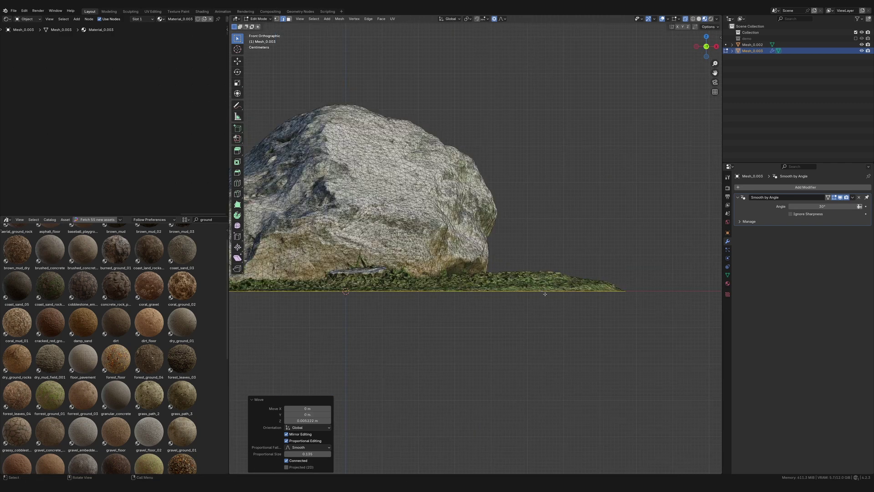
Step: Return the boulder mesh to Object Mode and inspect the reshaped grass patch from several angles
{"action": "key", "text": "Tab"}
{"action": "scroll", "coordinate": [545, 299], "scroll_direction": "down", "scroll_amount": 4}
{"action": "middle_click_drag", "start_coordinate": [545, 299], "coordinate": [565, 392]}
{"action": "scroll", "coordinate": [560, 344], "scroll_direction": "up", "scroll_amount": 4}
{"action": "scroll", "coordinate": [578, 313], "scroll_direction": "down", "scroll_amount": 3}
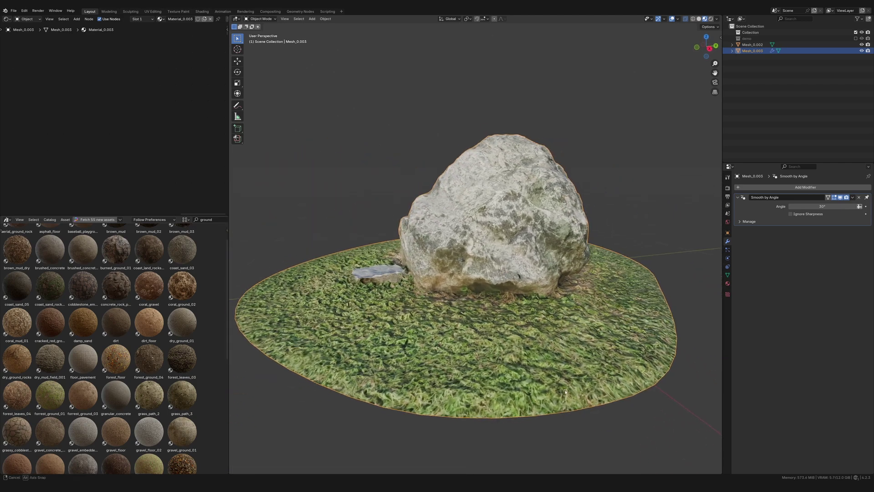
{"action": "scroll", "coordinate": [565, 392], "scroll_direction": "down", "scroll_amount": 2}
{"action": "middle_click_drag", "start_coordinate": [437, 397], "coordinate": [460, 395]}
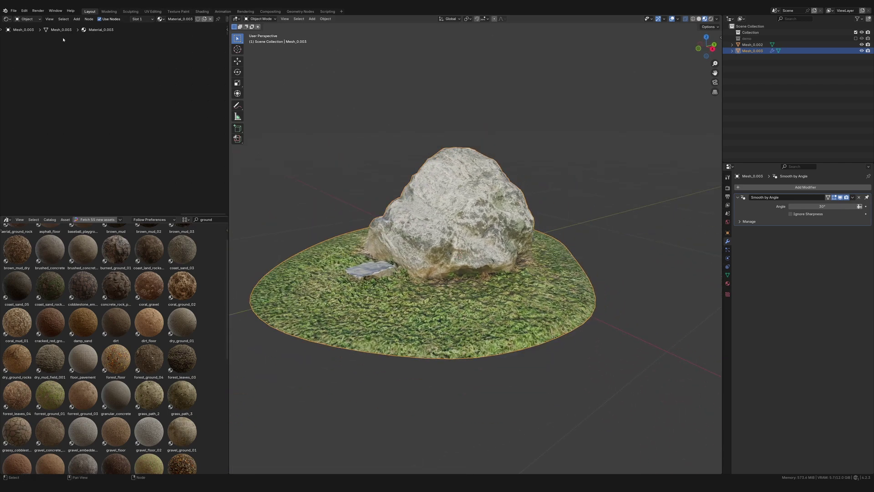
Step: Open the Sculpting workspace, set the Smooth brush strength to 0.227 and smooth the bumpy outer grass along one side
{"action": "left_click", "coordinate": [130, 12]}
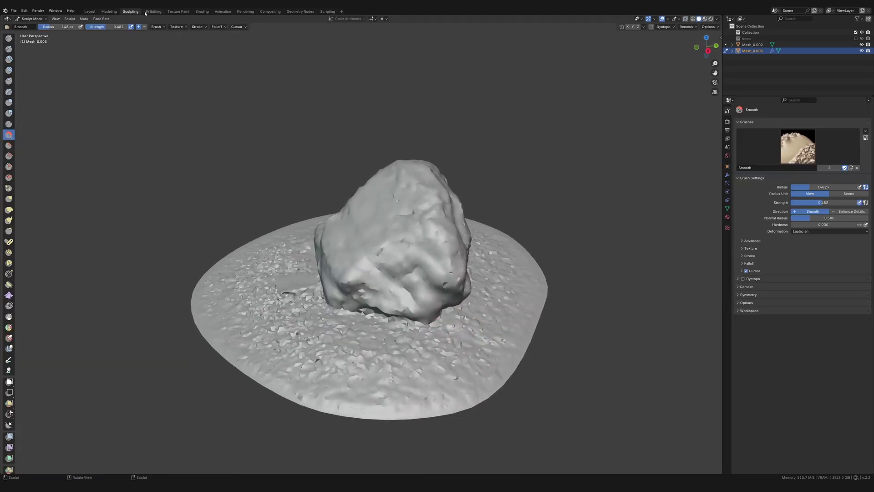
{"action": "left_click_drag", "start_coordinate": [104, 31], "coordinate": [95, 26]}
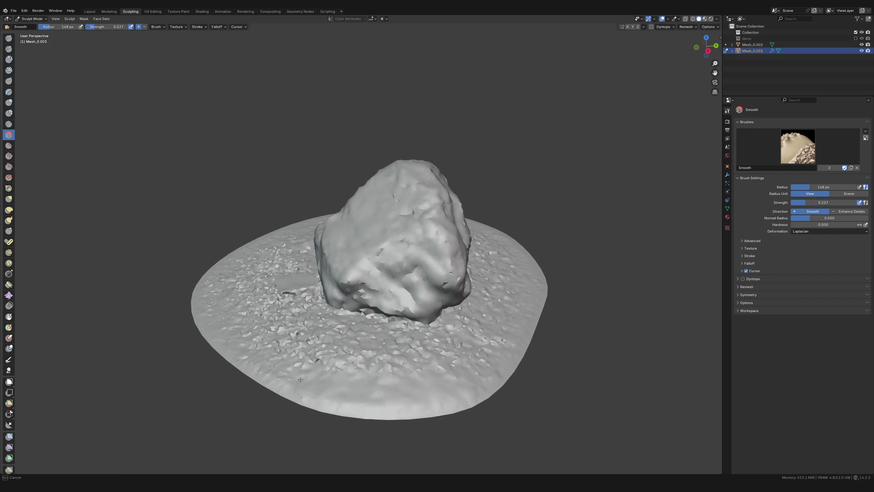
{"action": "middle_click_drag", "start_coordinate": [298, 365], "coordinate": [360, 365]}
{"action": "left_click_drag", "start_coordinate": [497, 348], "coordinate": [330, 386]}
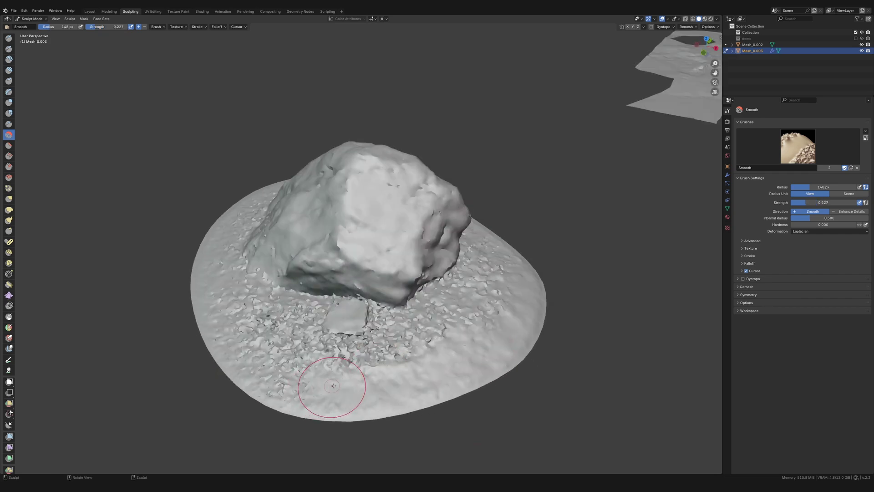
Step: Continue smoothing the outer grass band around the remaining sides of the boulder with the Smooth brush
{"action": "middle_click_drag", "start_coordinate": [330, 386], "coordinate": [353, 389]}
{"action": "mouse_move", "coordinate": [401, 392]}
{"action": "middle_mouse_down", "text": "shift"}
{"action": "mouse_move", "coordinate": [493, 395]}
{"action": "mouse_move", "coordinate": [547, 371]}
{"action": "middle_mouse_up", "text": "shift"}
{"action": "middle_click_drag", "start_coordinate": [409, 346], "coordinate": [447, 284]}
{"action": "middle_click_drag", "start_coordinate": [371, 313], "coordinate": [462, 318]}
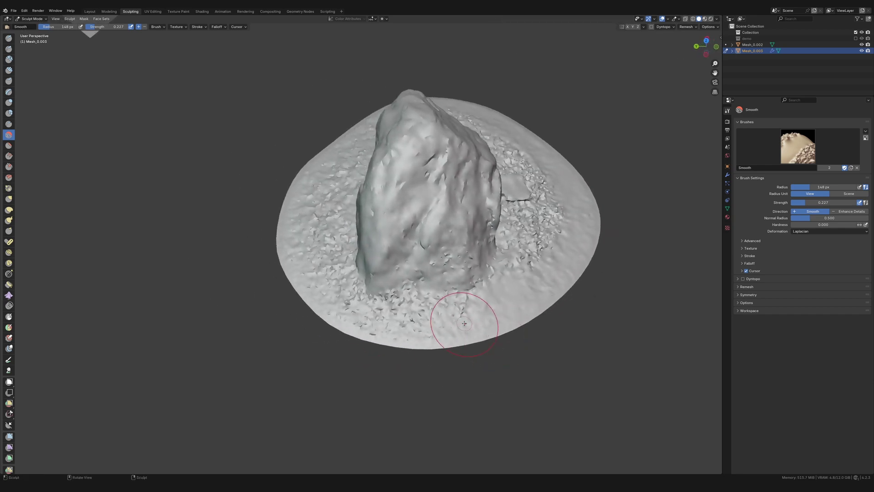
{"action": "middle_click_drag", "start_coordinate": [385, 334], "coordinate": [464, 323]}
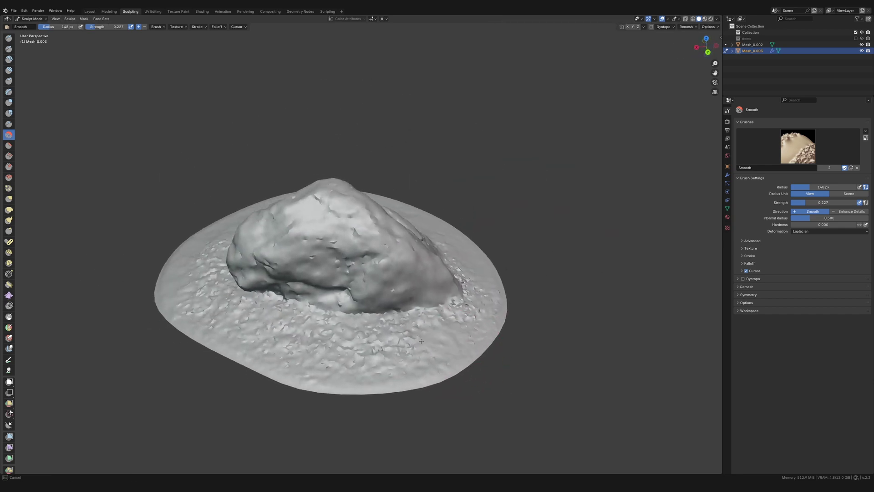
{"action": "mouse_move", "coordinate": [290, 356]}
{"action": "middle_mouse_down"}
{"action": "mouse_move", "coordinate": [449, 361]}
{"action": "mouse_move", "coordinate": [484, 336]}
{"action": "mouse_move", "coordinate": [359, 339]}
{"action": "mouse_move", "coordinate": [321, 314]}
{"action": "mouse_move", "coordinate": [341, 312]}
{"action": "middle_mouse_up"}
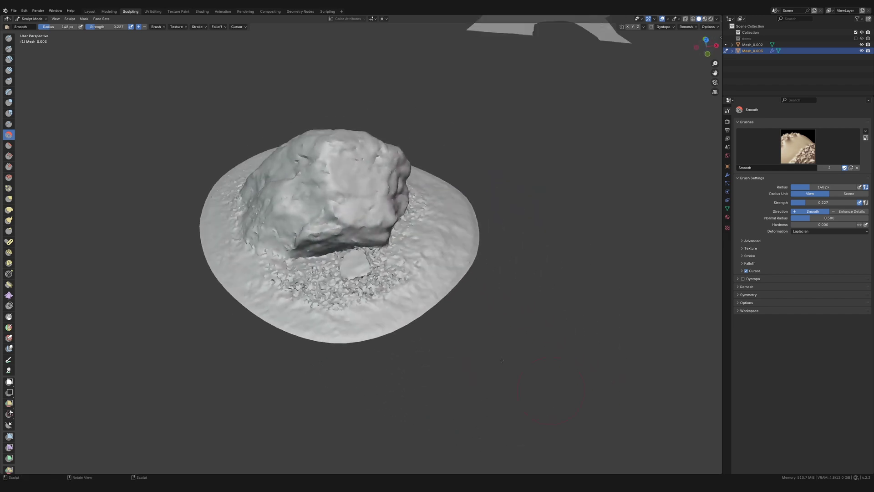
Step: Smooth the rough grass closer to the small flat stone beside the boulder
{"action": "left_click_drag", "start_coordinate": [342, 312], "coordinate": [293, 300]}
{"action": "mouse_move", "coordinate": [308, 290]}
{"action": "left_mouse_down"}
{"action": "mouse_move", "coordinate": [365, 304]}
{"action": "mouse_move", "coordinate": [383, 285]}
{"action": "left_mouse_up"}
{"action": "middle_click_drag", "start_coordinate": [383, 285], "coordinate": [405, 273]}
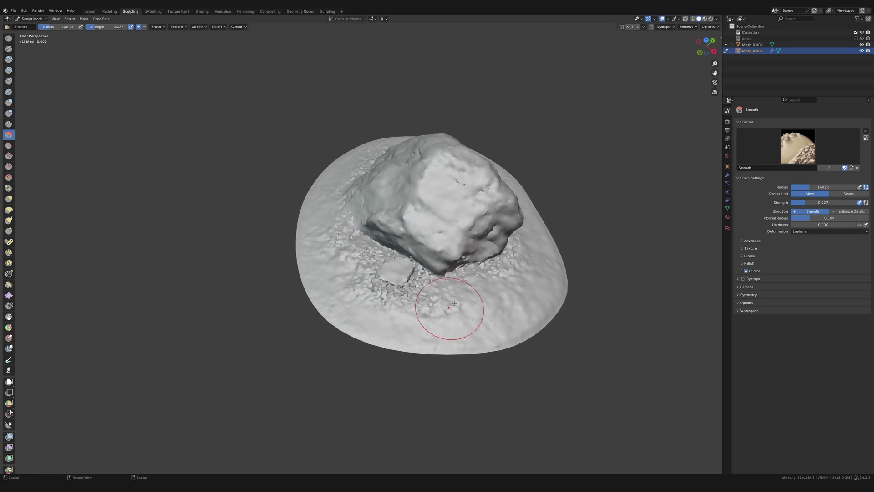
Step: Raise the Smooth brush strength to 0.509, smooth the grass along one side of the outer rim and inspect the patch all around
{"action": "mouse_move", "coordinate": [538, 298]}
{"action": "middle_mouse_down"}
{"action": "mouse_move", "coordinate": [483, 329]}
{"action": "mouse_move", "coordinate": [557, 310]}
{"action": "mouse_move", "coordinate": [545, 373]}
{"action": "middle_mouse_up"}
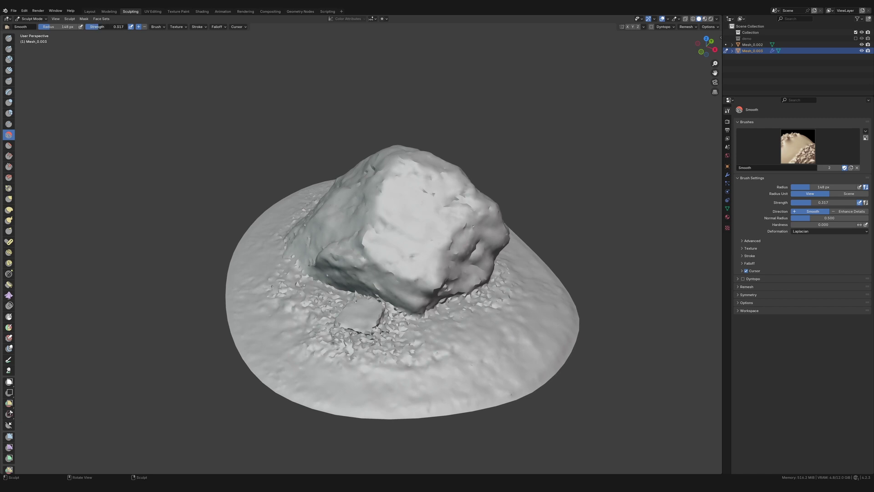
{"action": "middle_click_drag", "start_coordinate": [538, 356], "coordinate": [516, 340], "text": "shift"}
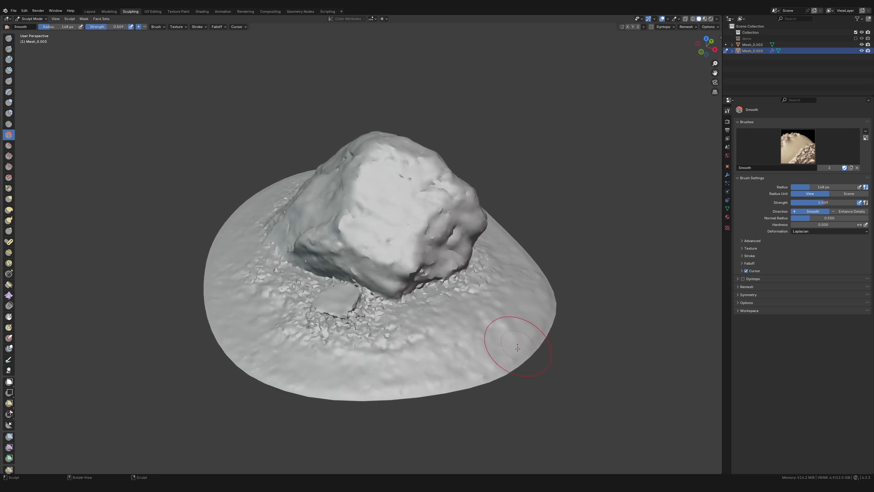
{"action": "left_click_drag", "start_coordinate": [514, 342], "coordinate": [456, 380]}
{"action": "middle_click_drag", "start_coordinate": [385, 392], "coordinate": [250, 400]}
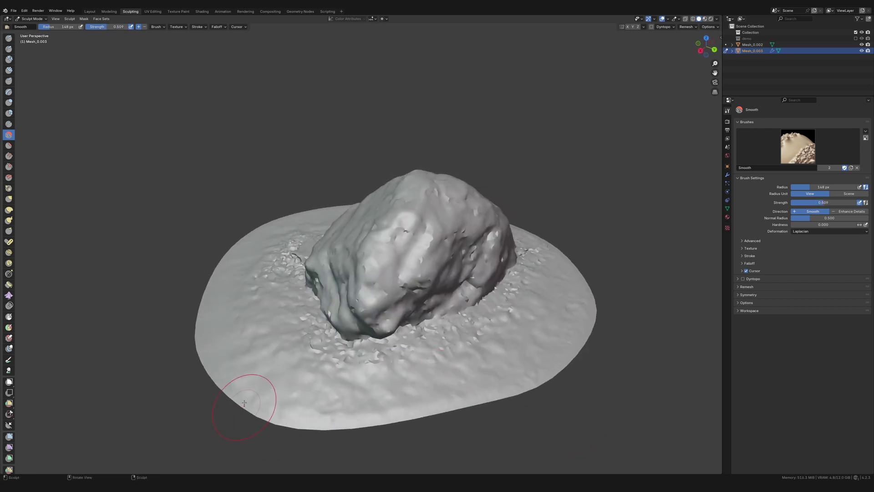
{"action": "middle_click_drag", "start_coordinate": [398, 419], "coordinate": [330, 404]}
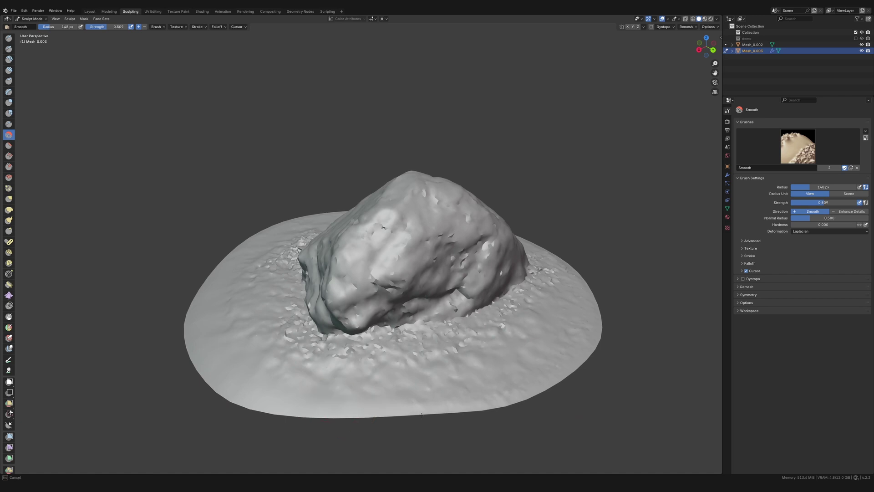
{"action": "mouse_move", "coordinate": [504, 401]}
{"action": "middle_mouse_down"}
{"action": "mouse_move", "coordinate": [364, 412]}
{"action": "mouse_move", "coordinate": [445, 419]}
{"action": "mouse_move", "coordinate": [519, 405]}
{"action": "mouse_move", "coordinate": [437, 410]}
{"action": "mouse_move", "coordinate": [419, 420]}
{"action": "middle_mouse_up"}
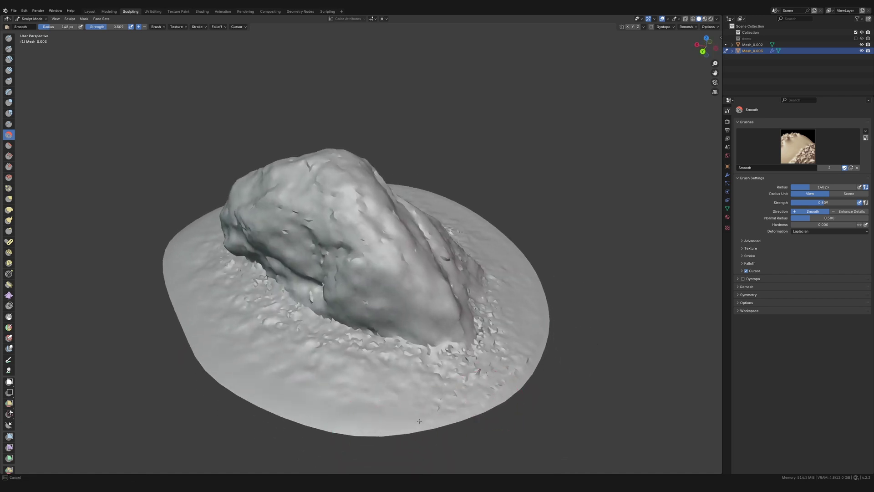
{"action": "middle_click_drag", "start_coordinate": [521, 372], "coordinate": [466, 278]}
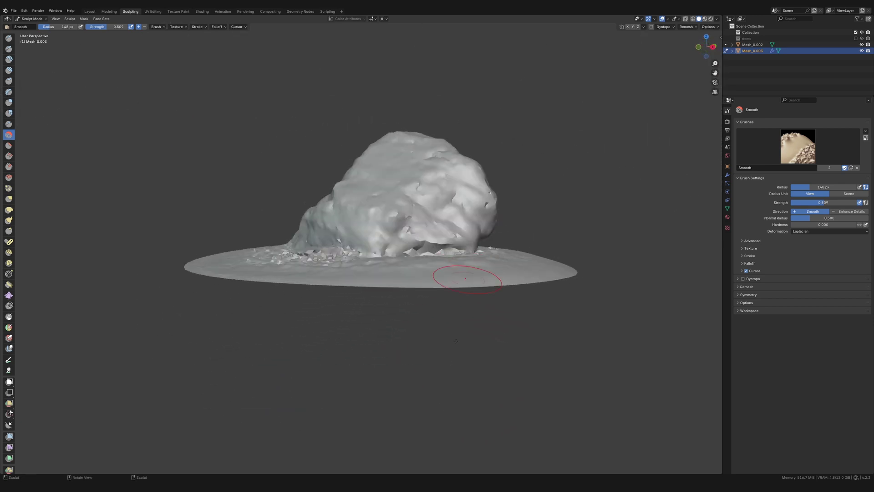
{"action": "middle_click_drag", "start_coordinate": [592, 282], "coordinate": [543, 271]}
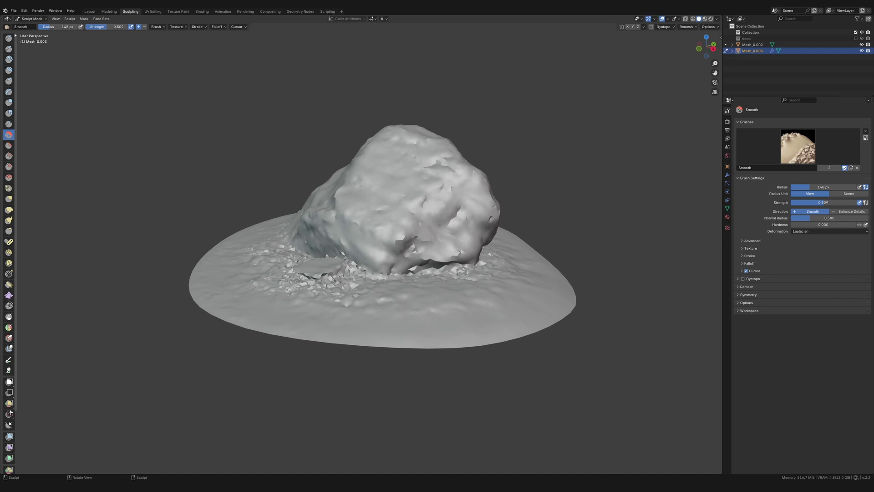
Step: Return to the Layout workspace and move the untrimmed boulder Mesh_0.002 horizontally by about -2.9 m in X and Y
{"action": "left_click", "coordinate": [90, 11]}
{"action": "scroll", "coordinate": [470, 265], "scroll_direction": "down", "scroll_amount": 2}
{"action": "middle_click_drag", "start_coordinate": [470, 265], "coordinate": [486, 318]}
{"action": "scroll", "coordinate": [486, 319], "scroll_direction": "down", "scroll_amount": 3}
{"action": "left_click", "coordinate": [557, 313]}
{"action": "key", "text": "g"}
{"action": "key", "text": "shift+z"}
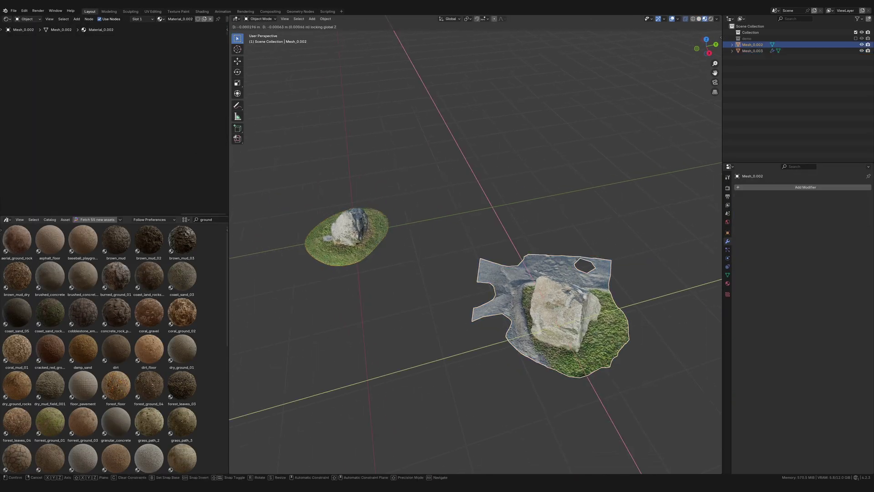
{"action": "left_click", "coordinate": [353, 238]}
Step: Reposition the untrimmed boulder horizontally so it stands clear behind the trimmed boulder
{"action": "scroll", "coordinate": [474, 262], "scroll_direction": "down", "scroll_amount": 4}
{"action": "middle_click_drag", "start_coordinate": [627, 259], "coordinate": [564, 285], "text": "shift"}
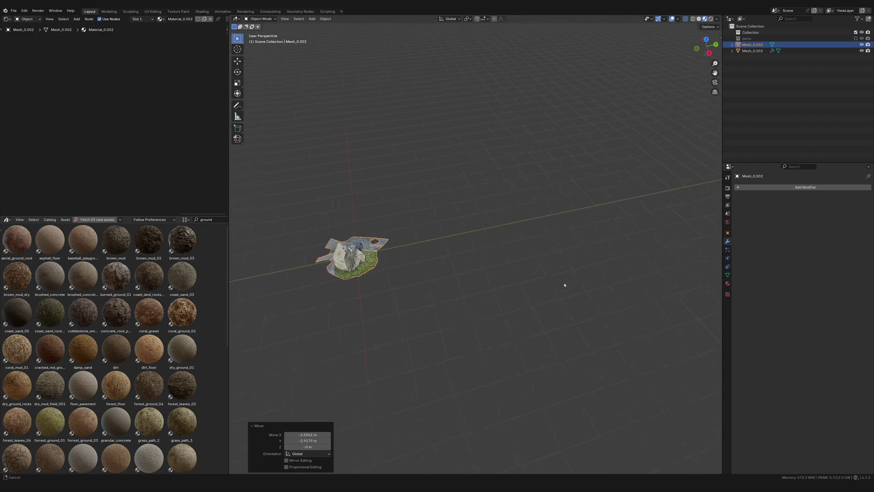
{"action": "scroll", "coordinate": [395, 282], "scroll_direction": "up", "scroll_amount": 2}
{"action": "middle_click_drag", "start_coordinate": [396, 283], "coordinate": [495, 307], "text": "shift"}
{"action": "key", "text": "g"}
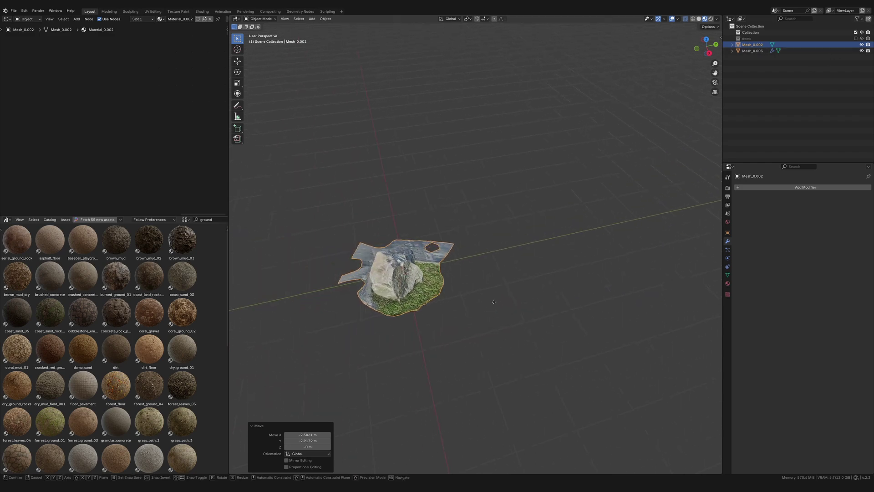
{"action": "key", "text": "shift+z"}
{"action": "left_click", "coordinate": [510, 242]}
Step: View both scanned boulders side by side, hide both meshes and enable the demo collection
{"action": "left_click", "coordinate": [395, 280]}
{"action": "key", "text": "KP_Decimal"}
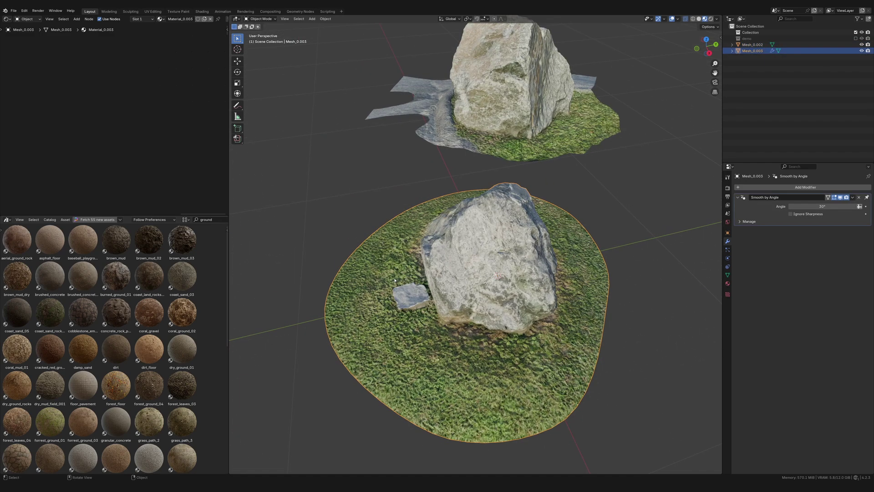
{"action": "scroll", "coordinate": [510, 309], "scroll_direction": "down", "scroll_amount": 3}
{"action": "middle_click_drag", "start_coordinate": [510, 309], "coordinate": [529, 227]}
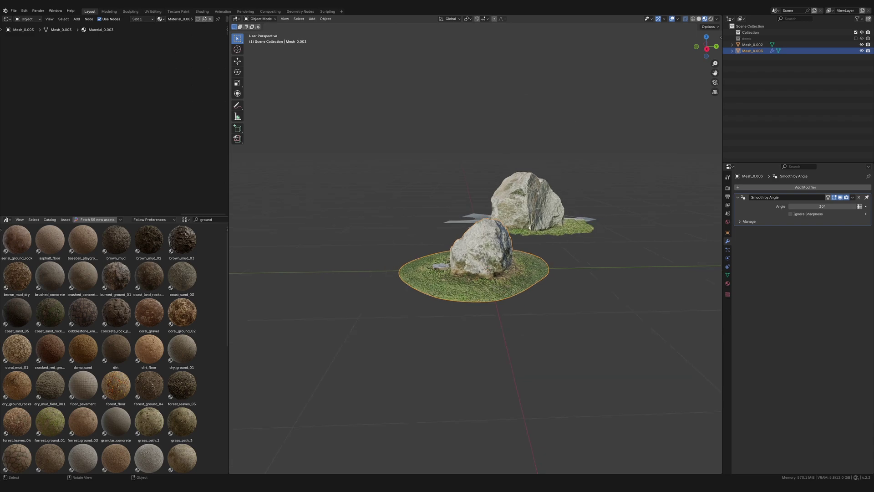
{"action": "left_click", "coordinate": [561, 196]}
{"action": "middle_click_drag", "start_coordinate": [561, 197], "coordinate": [559, 263]}
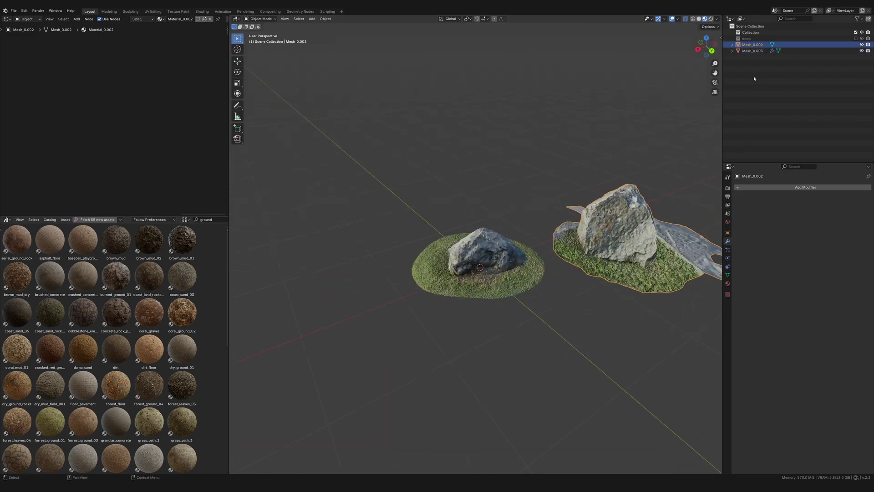
{"action": "left_click_drag", "start_coordinate": [862, 44], "coordinate": [864, 51]}
{"action": "left_click", "coordinate": [856, 38]}
Step: Clear the demo rocks' location and move both rocks together horizontally by about 3.12 m in Y
{"action": "key", "text": "alt+g"}
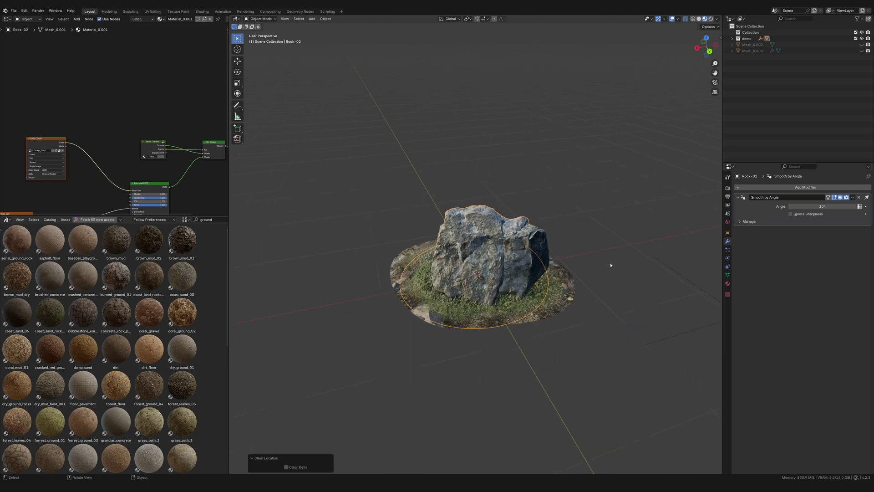
{"action": "left_click_drag", "start_coordinate": [539, 164], "coordinate": [463, 289]}
{"action": "scroll", "coordinate": [462, 289], "scroll_direction": "down", "scroll_amount": 3}
{"action": "key", "text": "g"}
{"action": "key", "text": "shift+z"}
{"action": "left_click", "coordinate": [524, 397]}
{"action": "middle_click_drag", "start_coordinate": [524, 396], "coordinate": [486, 367], "text": "shift"}
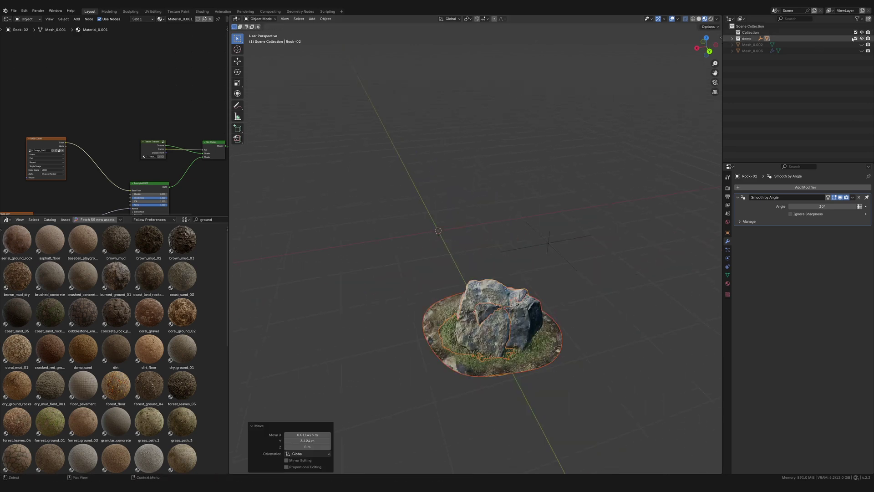
Step: Expand the demo collection, unhide the Ground object beneath the rocks and view the scene from the side
{"action": "left_click", "coordinate": [731, 38]}
{"action": "left_click", "coordinate": [861, 50]}
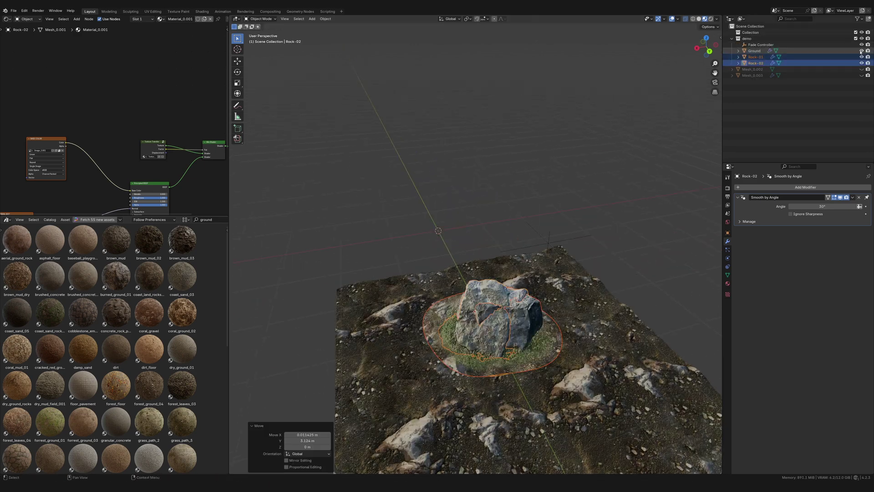
{"action": "left_click_drag", "start_coordinate": [564, 400], "coordinate": [579, 407]}
{"action": "middle_click_drag", "start_coordinate": [578, 407], "coordinate": [638, 381]}
{"action": "middle_click_drag", "start_coordinate": [637, 380], "coordinate": [468, 390], "text": "shift"}
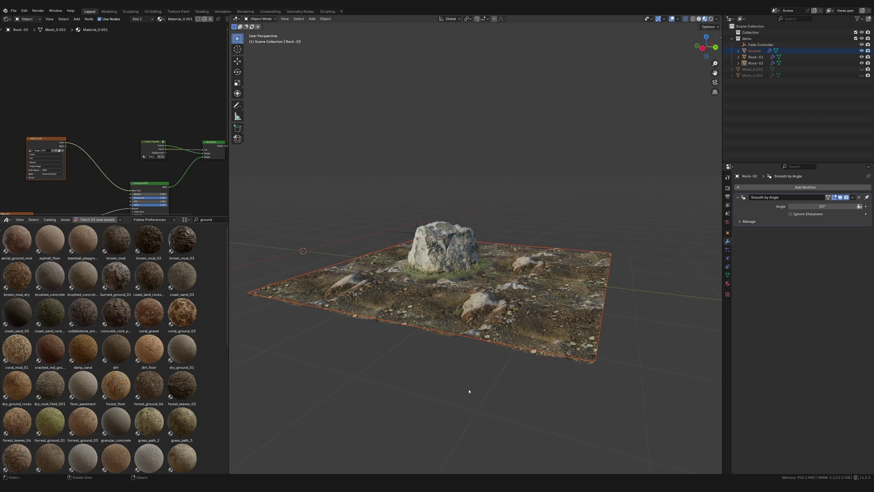
{"action": "middle_click_drag", "start_coordinate": [628, 259], "coordinate": [657, 258]}
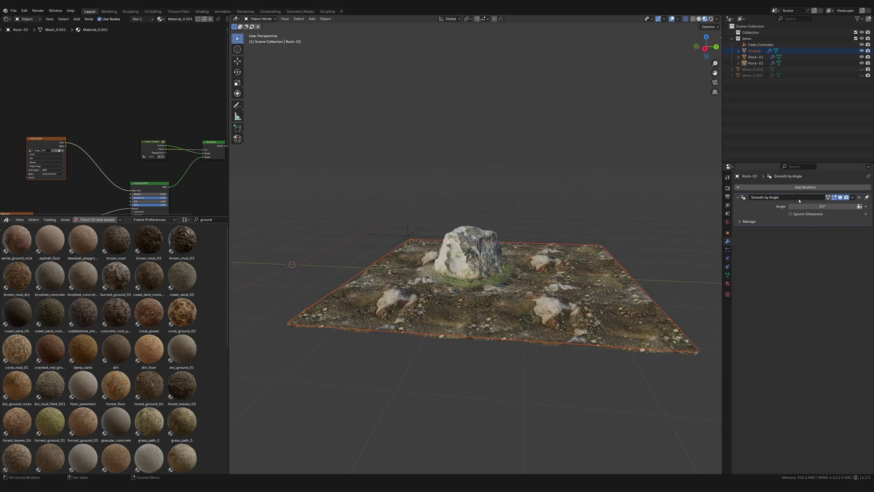
Step: Select the Ground plane and browse the ground materials in the asset library
{"action": "left_click", "coordinate": [599, 299]}
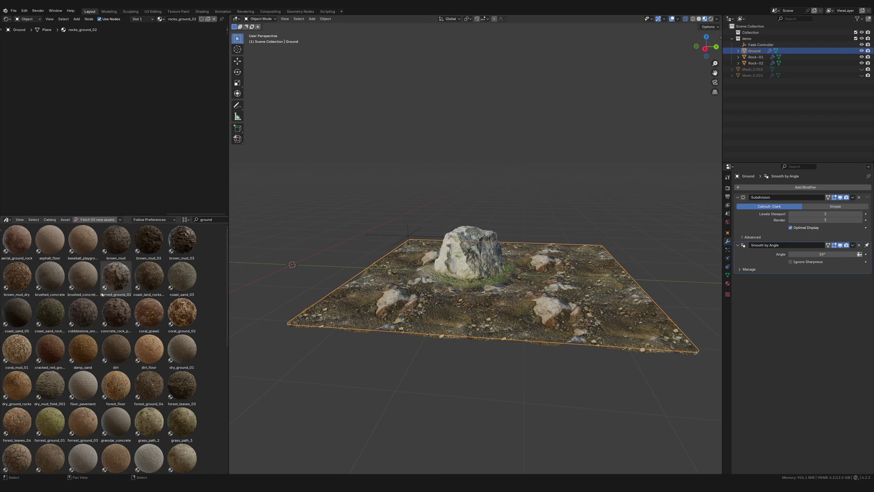
{"action": "scroll", "coordinate": [77, 354], "scroll_direction": "down", "scroll_amount": 5}
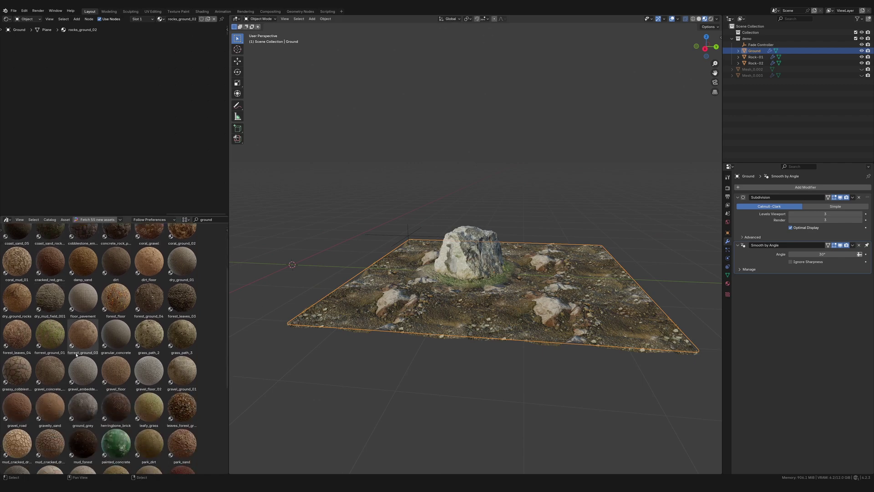
{"action": "scroll", "coordinate": [76, 355], "scroll_direction": "up", "scroll_amount": 5}
{"action": "scroll", "coordinate": [375, 328], "scroll_direction": "up", "scroll_amount": 5}
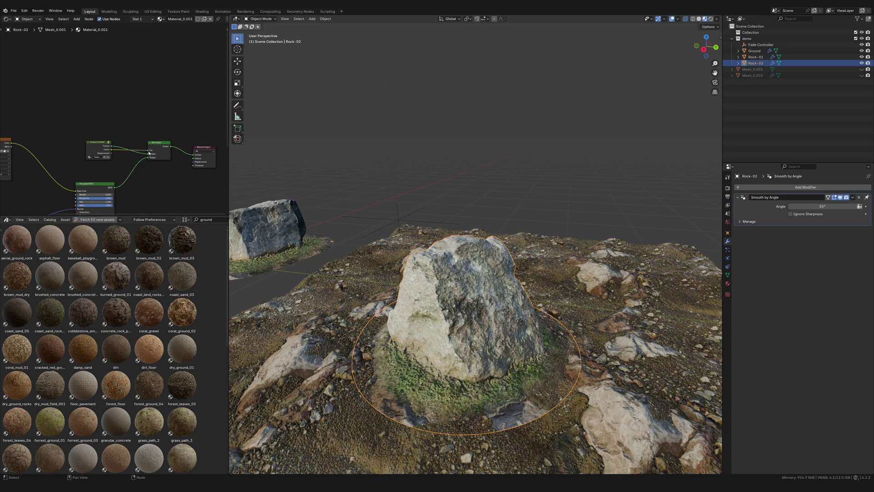
Step: Disconnect the texture transfer node group from Rock-02's Mix Shader and try lifting the rock vertically
{"action": "left_click_drag", "start_coordinate": [148, 154], "coordinate": [132, 153]}
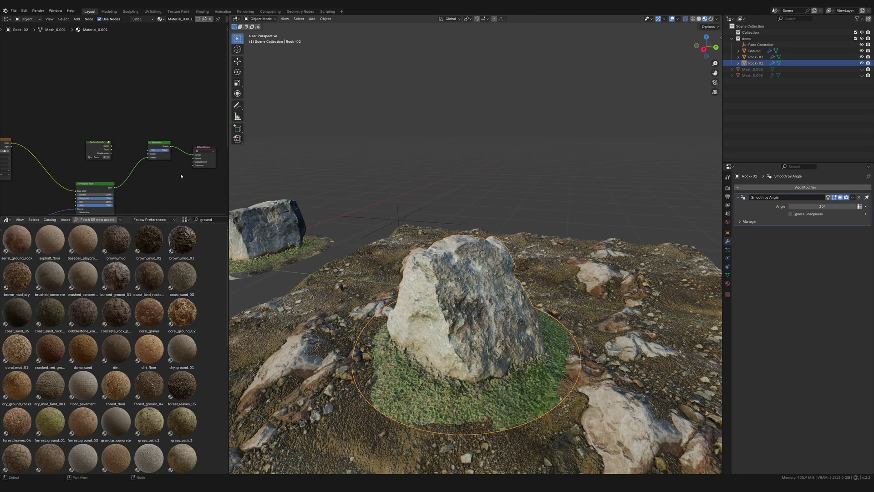
{"action": "scroll", "coordinate": [411, 352], "scroll_direction": "down", "scroll_amount": 2}
{"action": "key", "text": "g"}
{"action": "key", "text": "z"}
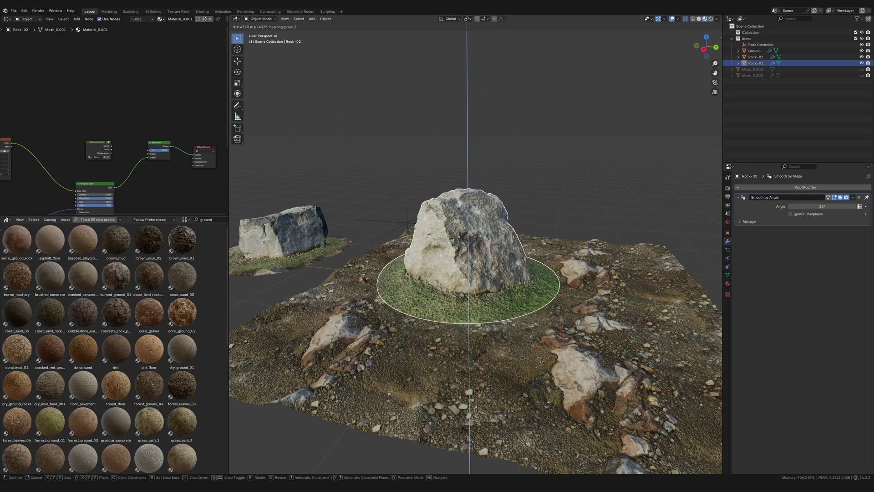
{"action": "right_click", "coordinate": [503, 235]}
Step: Slide Rock-02 horizontally across the ground, then nudge it by about -0.05 m in X and -0.025 m in Z
{"action": "key", "text": "g"}
{"action": "key", "text": "shift+z"}
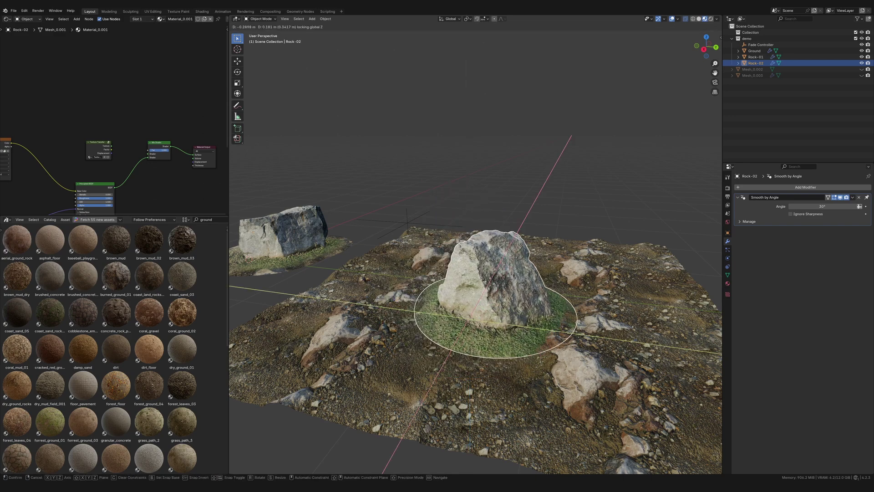
{"action": "left_click", "coordinate": [513, 231]}
{"action": "middle_click_drag", "start_coordinate": [609, 304], "coordinate": [575, 355]}
{"action": "scroll", "coordinate": [581, 296], "scroll_direction": "up", "scroll_amount": 3}
{"action": "scroll", "coordinate": [581, 296], "scroll_direction": "down", "scroll_amount": 2}
{"action": "key", "text": "g"}
{"action": "left_click", "coordinate": [538, 293]}
Step: Shift Rock-02 horizontally twice across the rocky ground, starting with about -0.10 m in X and 0.24 m in Y
{"action": "key", "text": "g"}
{"action": "key", "text": "shift+z"}
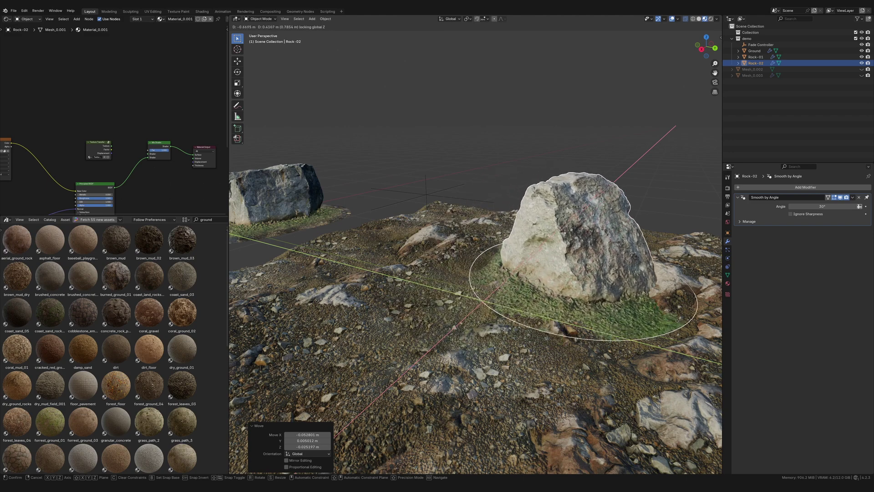
{"action": "left_click", "coordinate": [625, 318]}
{"action": "middle_click_drag", "start_coordinate": [626, 317], "coordinate": [513, 344]}
{"action": "key", "text": "g"}
{"action": "key", "text": "shift+z"}
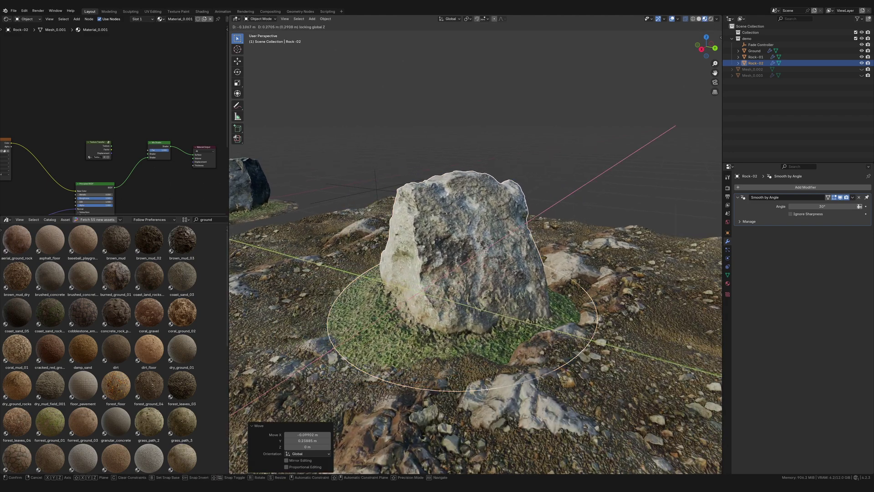
{"action": "left_click", "coordinate": [563, 350]}
Step: Switch the viewport to solid shading with X-ray off and inspect where Rock-02's grass patch meets the ground
{"action": "left_click", "coordinate": [698, 18]}
{"action": "left_click", "coordinate": [638, 172]}
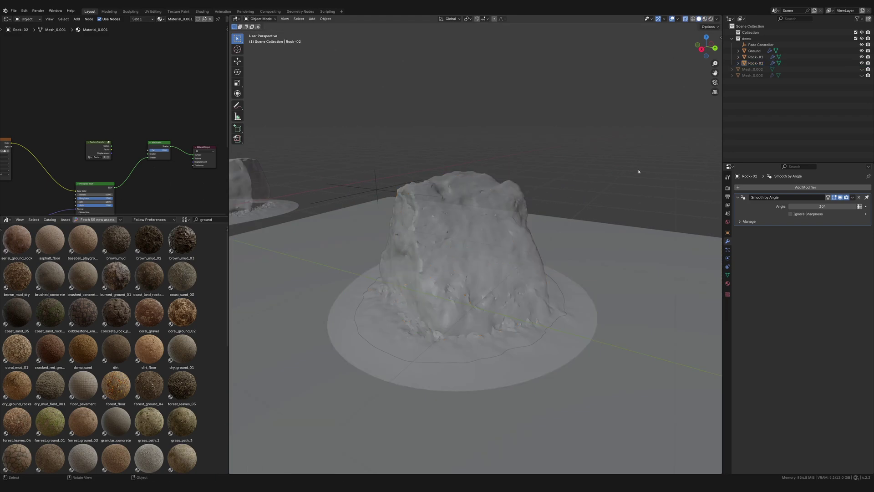
{"action": "left_click", "coordinate": [687, 18]}
{"action": "middle_click_drag", "start_coordinate": [638, 204], "coordinate": [462, 246]}
{"action": "middle_click_drag", "start_coordinate": [632, 324], "coordinate": [499, 306]}
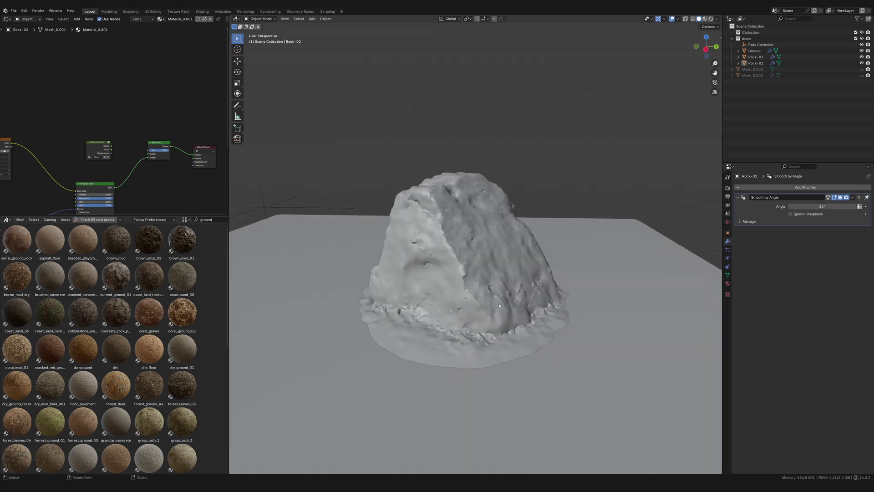
Step: Raise Rock-02 along Z by about 0.02 m so its grass rim lies above the ground plane
{"action": "right_click", "coordinate": [499, 303]}
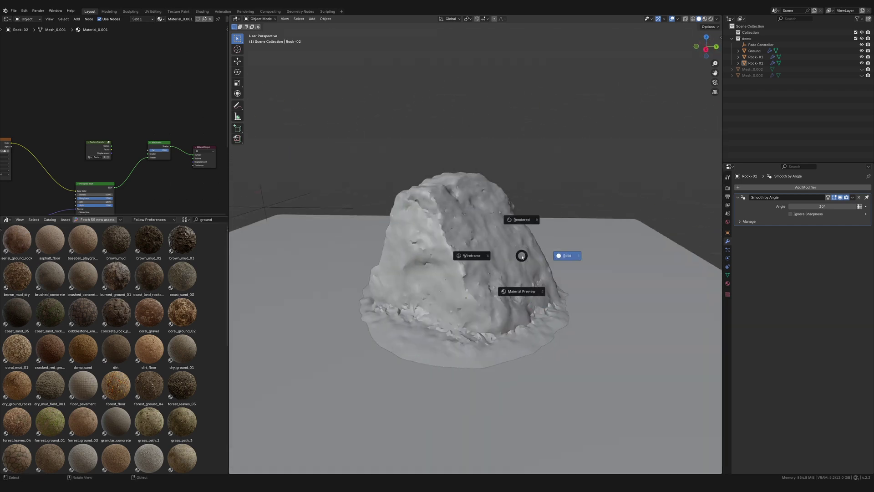
{"action": "left_click", "coordinate": [522, 258]}
{"action": "key", "text": "g"}
{"action": "key", "text": "z"}
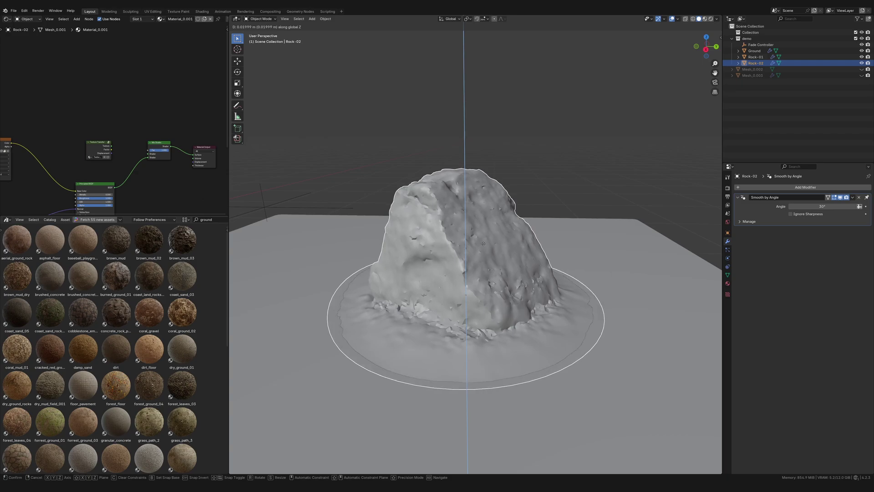
{"action": "left_click", "coordinate": [659, 12]}
Step: Switch the viewport to material preview, inspect the textured ground and rock from above and select Rock-02
{"action": "left_click", "coordinate": [704, 19]}
{"action": "mouse_move", "coordinate": [573, 316]}
{"action": "middle_mouse_down"}
{"action": "mouse_move", "coordinate": [550, 335]}
{"action": "mouse_move", "coordinate": [683, 314]}
{"action": "middle_mouse_up"}
{"action": "middle_click_drag", "start_coordinate": [597, 278], "coordinate": [598, 320], "text": "ctrl"}
{"action": "left_click", "coordinate": [598, 320]}
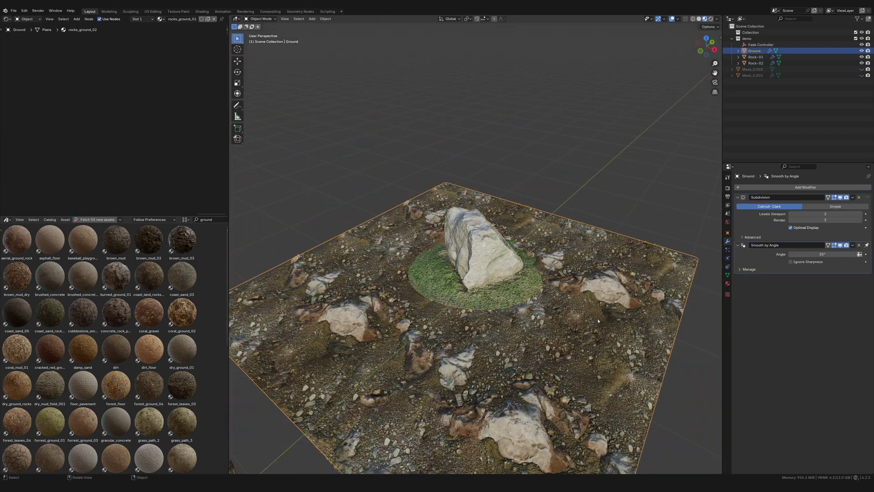
{"action": "left_click", "coordinate": [490, 274]}
{"action": "middle_click_drag", "start_coordinate": [490, 274], "coordinate": [511, 313]}
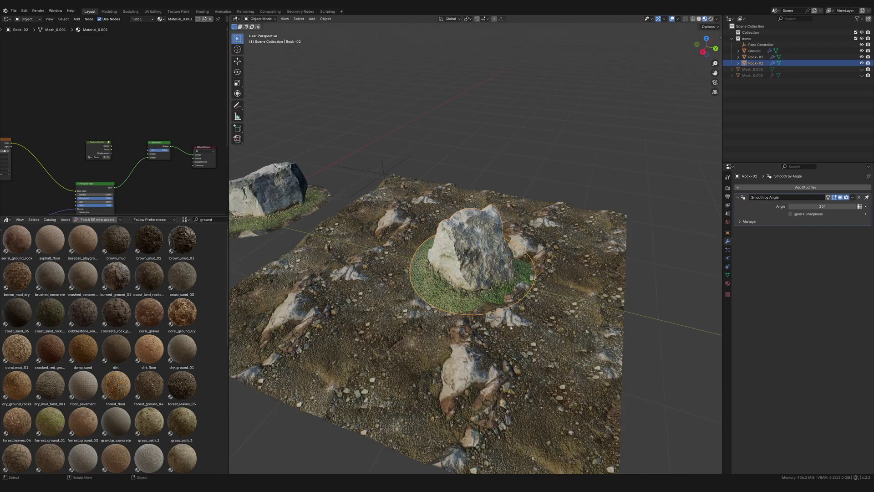
Step: Move Rock-02 horizontally by about 0.41 m in X and -0.56 m in Y and check its hard grass edge up close
{"action": "left_click", "coordinate": [530, 343]}
{"action": "middle_click_drag", "start_coordinate": [529, 343], "coordinate": [569, 344]}
{"action": "scroll", "coordinate": [537, 372], "scroll_direction": "down", "scroll_amount": 1}
{"action": "middle_click_drag", "start_coordinate": [537, 372], "coordinate": [532, 383]}
{"action": "left_click", "coordinate": [547, 286]}
{"action": "middle_click_drag", "start_coordinate": [547, 287], "coordinate": [519, 300]}
{"action": "key", "text": "g"}
{"action": "left_click", "coordinate": [520, 315]}
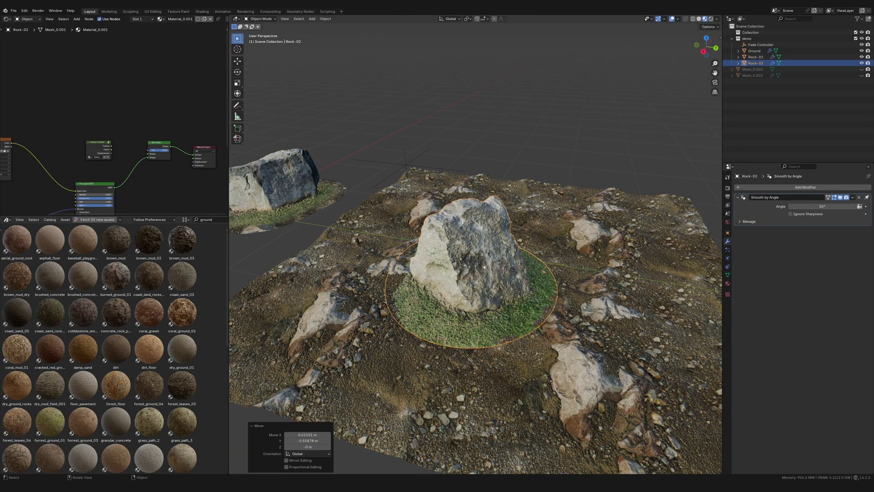
{"action": "scroll", "coordinate": [449, 343], "scroll_direction": "down", "scroll_amount": 2}
{"action": "scroll", "coordinate": [486, 354], "scroll_direction": "up", "scroll_amount": 5}
{"action": "middle_click_drag", "start_coordinate": [515, 365], "coordinate": [524, 362]}
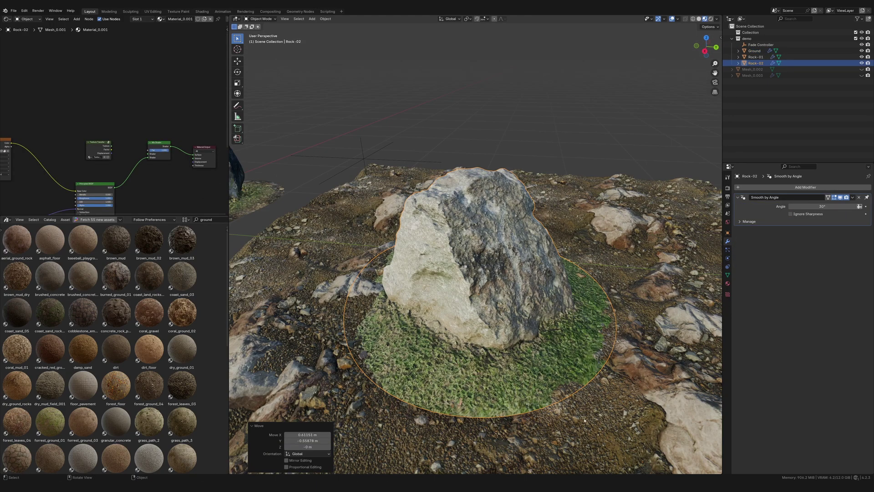
{"action": "scroll", "coordinate": [561, 375], "scroll_direction": "down", "scroll_amount": 4}
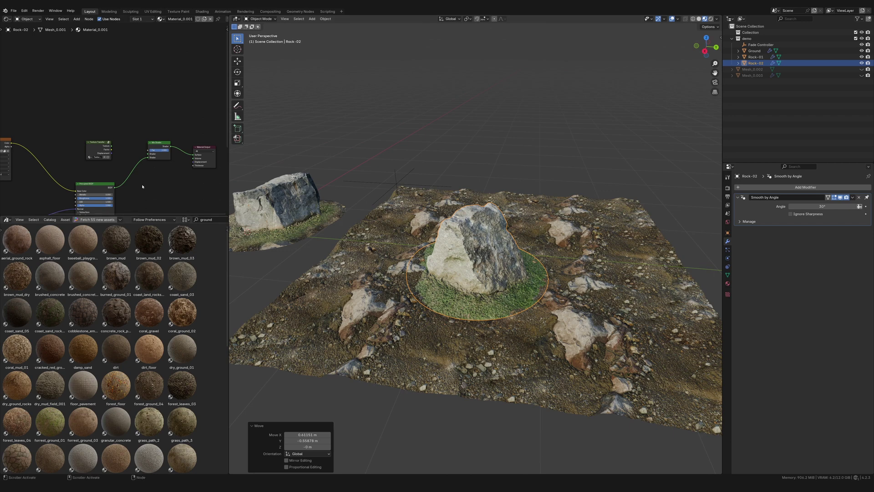
Step: Enlarge the shader editor and open the Texture Transfer node group in Rock-02's material to examine its nodes
{"action": "key", "text": "ctrl+space"}
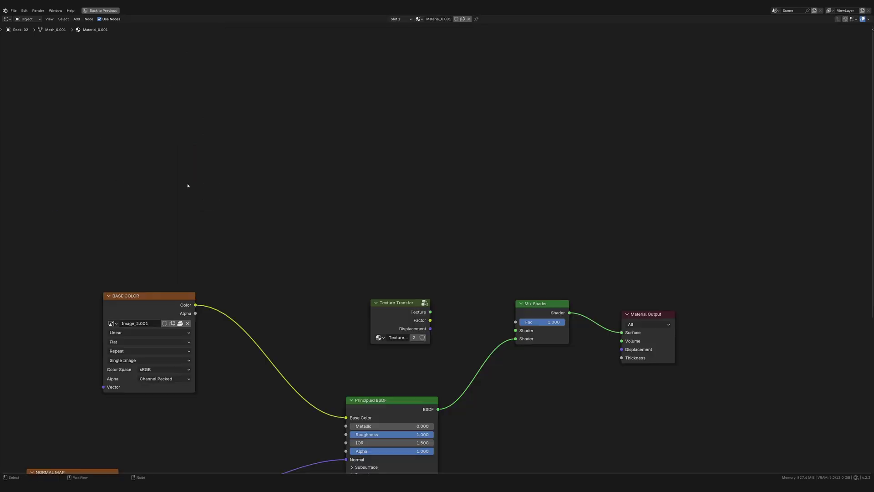
{"action": "scroll", "coordinate": [510, 365], "scroll_direction": "down", "scroll_amount": 1}
{"action": "middle_click_drag", "start_coordinate": [510, 365], "coordinate": [543, 231]}
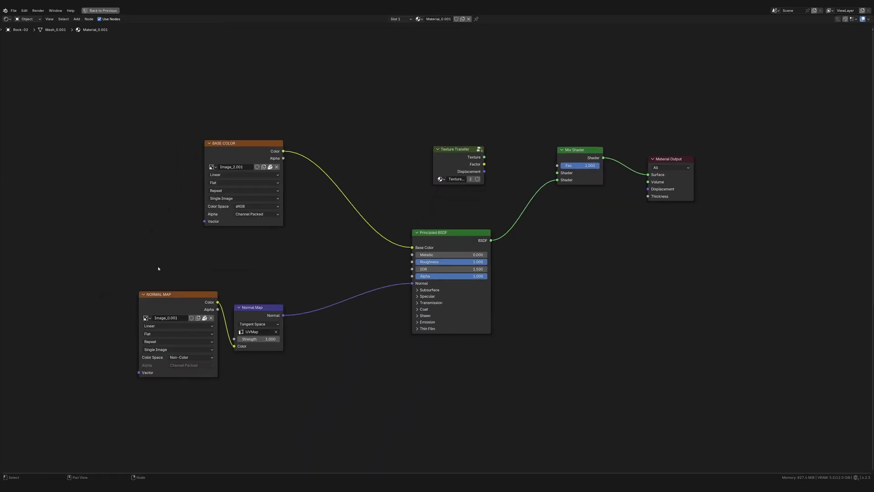
{"action": "middle_click_drag", "start_coordinate": [608, 142], "coordinate": [395, 232]}
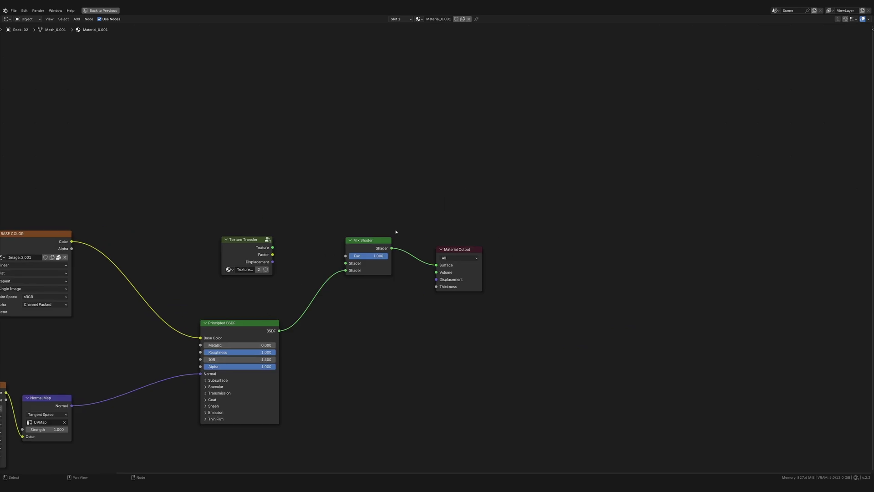
{"action": "left_click_drag", "start_coordinate": [367, 245], "coordinate": [378, 249]}
{"action": "left_click_drag", "start_coordinate": [272, 243], "coordinate": [305, 217]}
{"action": "left_click", "coordinate": [300, 214]}
{"action": "scroll", "coordinate": [425, 240], "scroll_direction": "down", "scroll_amount": 6}
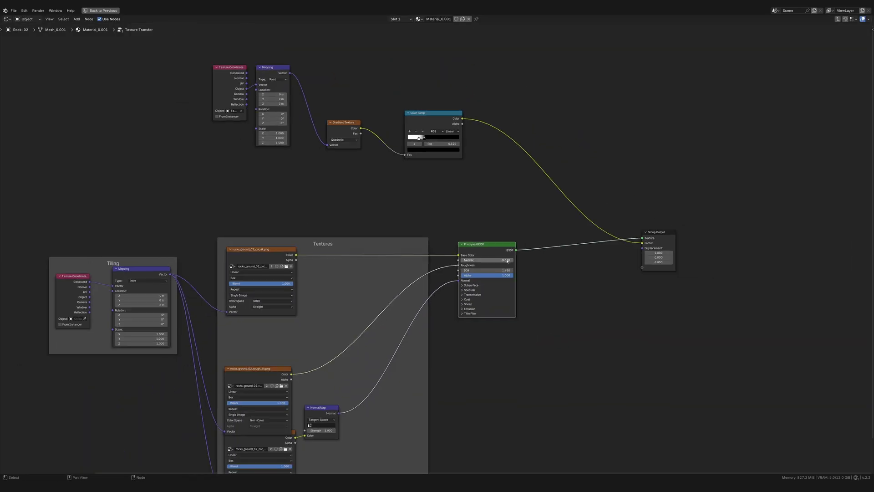
{"action": "middle_click_drag", "start_coordinate": [407, 294], "coordinate": [414, 244]}
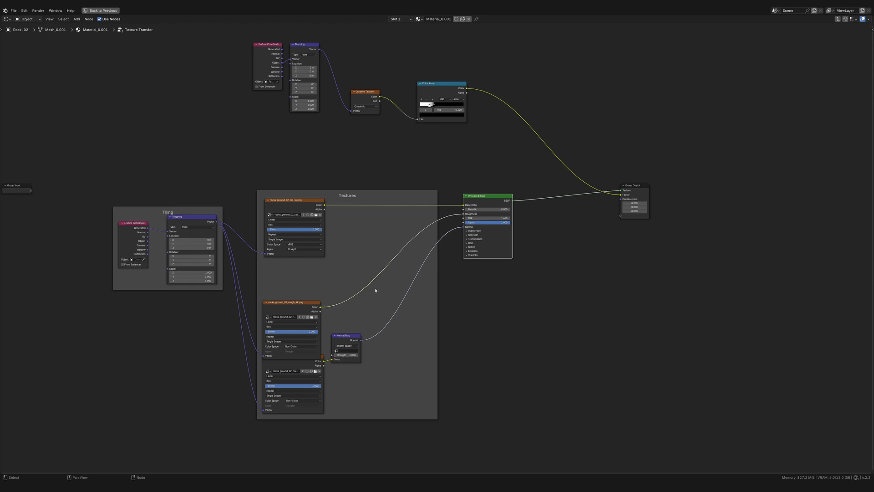
Step: Examine the gradient mask nodes feeding the group's Factor output, return to the main material and restore the split layout
{"action": "key", "text": "Tab"}
{"action": "key", "text": "Tab"}
{"action": "middle_click_drag", "start_coordinate": [440, 136], "coordinate": [454, 206]}
{"action": "left_click_drag", "start_coordinate": [474, 80], "coordinate": [204, 196]}
{"action": "scroll", "coordinate": [423, 197], "scroll_direction": "up", "scroll_amount": 3}
{"action": "middle_click_drag", "start_coordinate": [402, 177], "coordinate": [403, 222]}
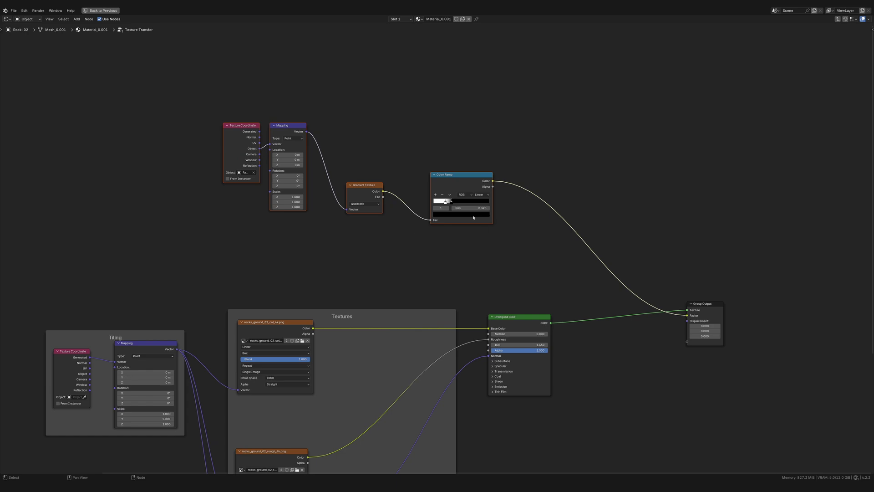
{"action": "scroll", "coordinate": [587, 261], "scroll_direction": "down", "scroll_amount": 2}
{"action": "key", "text": "Tab"}
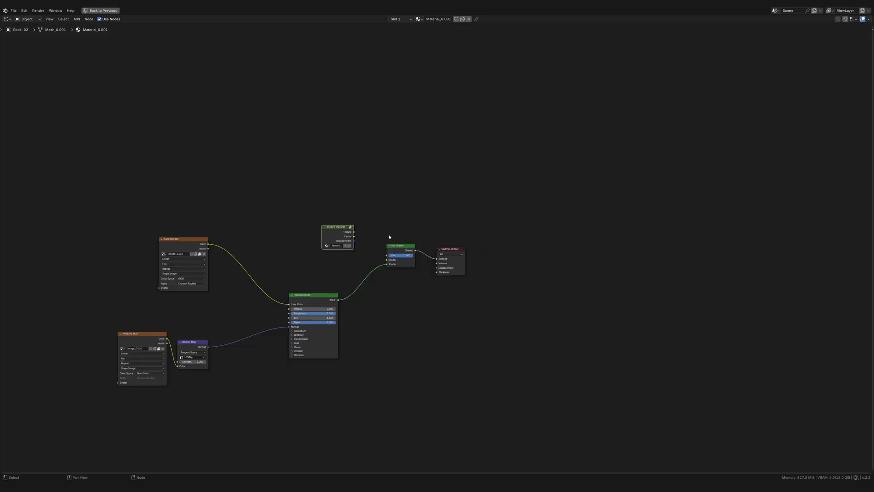
{"action": "key", "text": "Tab"}
{"action": "key", "text": "Tab"}
{"action": "key", "text": "ctrl+space"}
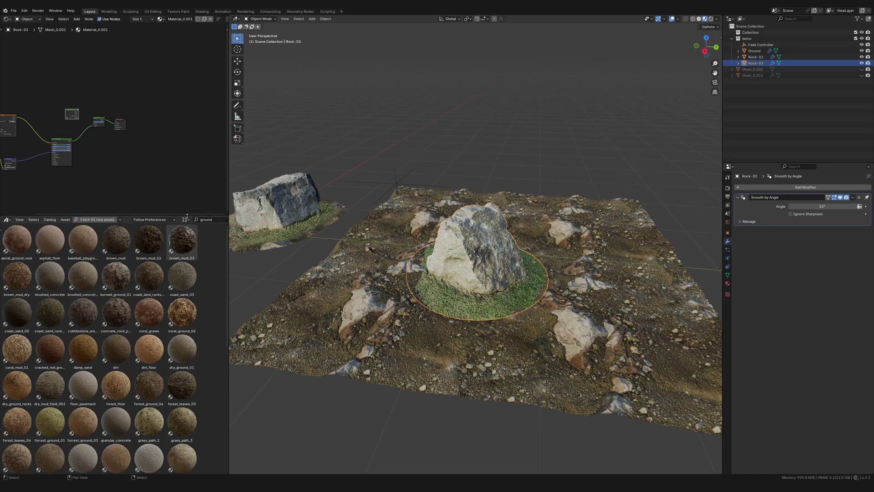
Step: Enlarge the shader editor beside the viewport and preview the Texture Transfer's Texture output directly on the material's surface
{"action": "left_click_drag", "start_coordinate": [187, 216], "coordinate": [187, 404]}
{"action": "left_click_drag", "start_coordinate": [229, 289], "coordinate": [416, 273]}
{"action": "left_click_drag", "start_coordinate": [160, 204], "coordinate": [183, 240]}
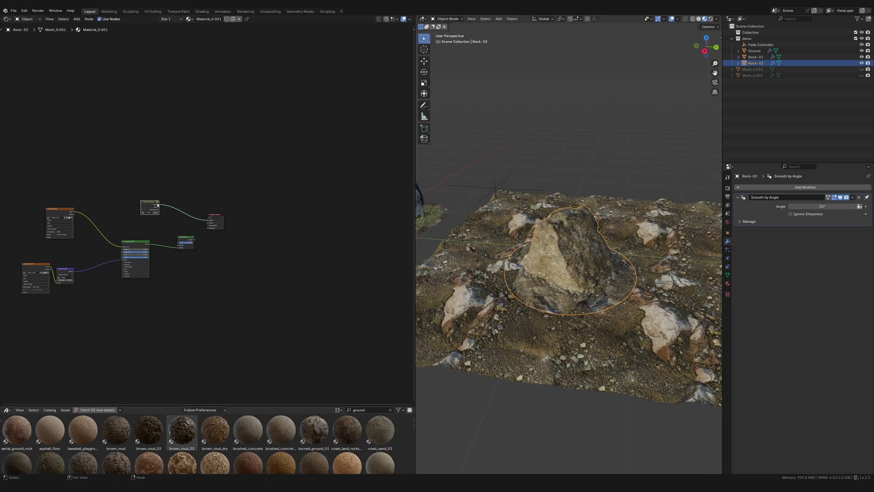
Step: Inside the Texture Transfer group, route the Color Ramp to the Texture output and inspect the fade mask on Rock-02
{"action": "left_click", "coordinate": [157, 203]}
{"action": "scroll", "coordinate": [342, 221], "scroll_direction": "up", "scroll_amount": 2}
{"action": "left_click_drag", "start_coordinate": [172, 177], "coordinate": [299, 258]}
{"action": "middle_click_drag", "start_coordinate": [560, 269], "coordinate": [512, 269]}
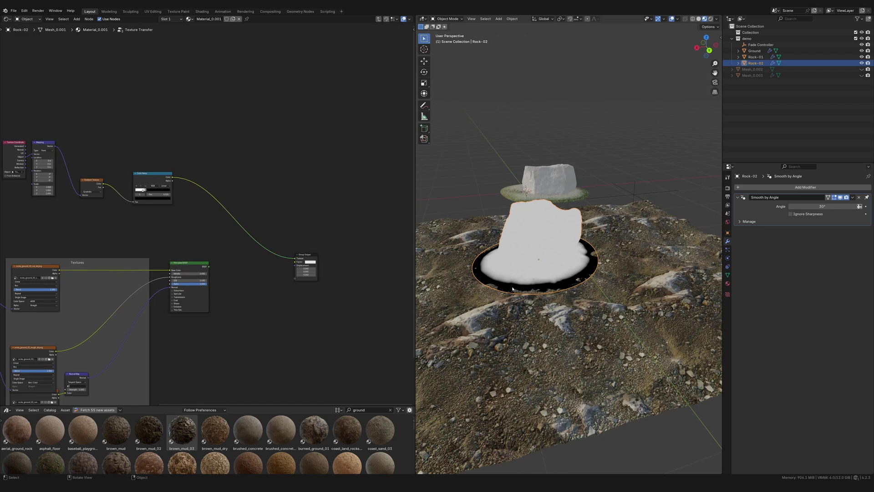
{"action": "scroll", "coordinate": [512, 269], "scroll_direction": "up", "scroll_amount": 3}
{"action": "middle_click_drag", "start_coordinate": [117, 186], "coordinate": [208, 200]}
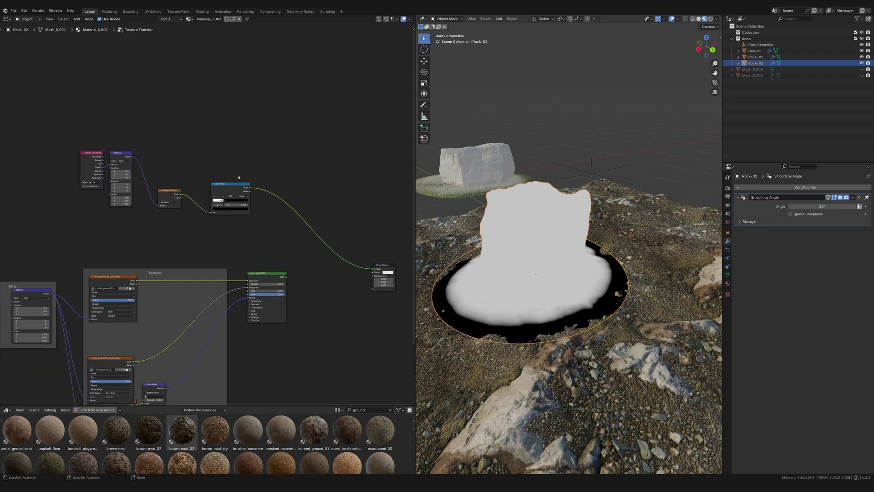
{"action": "middle_click_drag", "start_coordinate": [541, 299], "coordinate": [567, 302]}
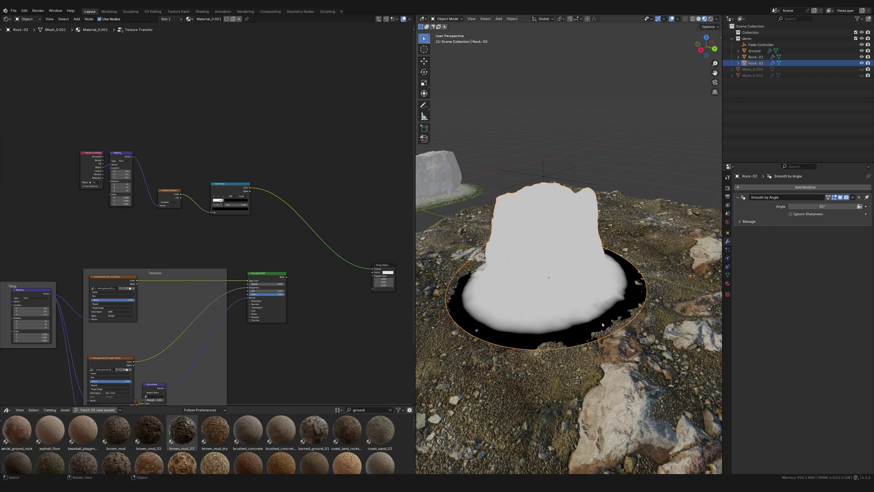
{"action": "scroll", "coordinate": [608, 324], "scroll_direction": "up", "scroll_amount": 1}
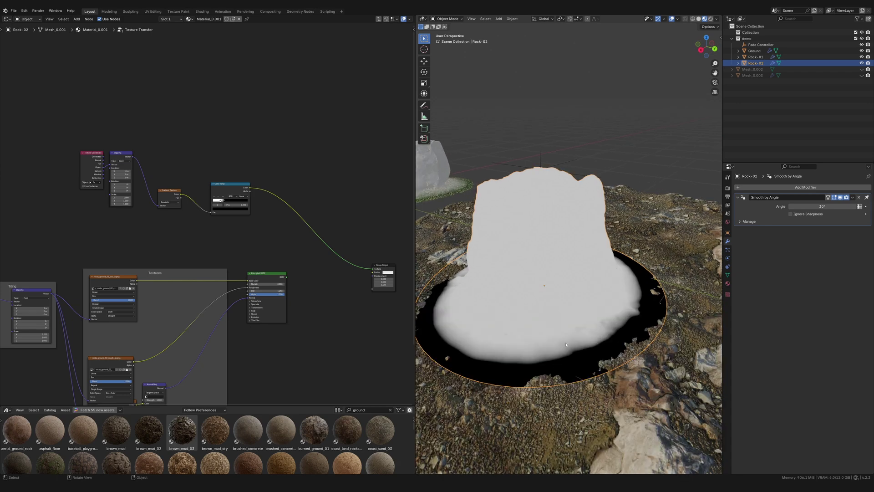
{"action": "scroll", "coordinate": [216, 227], "scroll_direction": "up", "scroll_amount": 5}
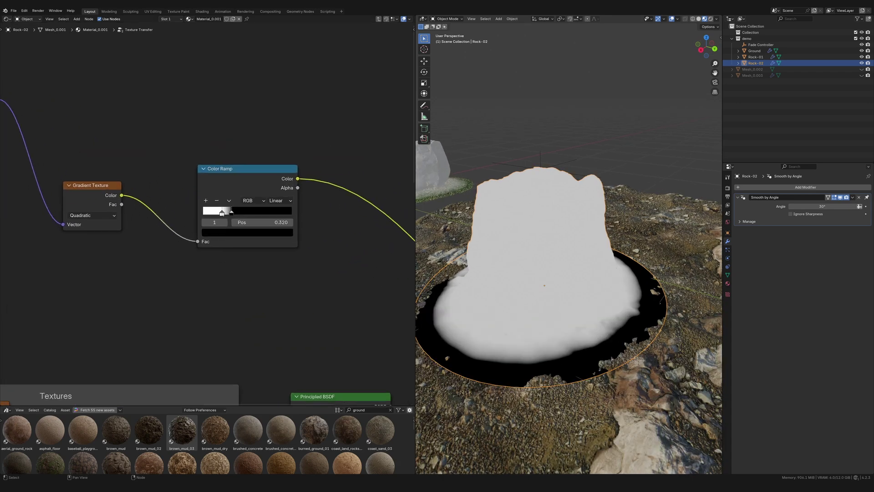
Step: Set the Color Ramp's stop 1 position to 0.314 to adjust the edge of the fade mask
{"action": "mouse_move", "coordinate": [240, 217]}
{"action": "left_mouse_down"}
{"action": "mouse_move", "coordinate": [246, 214]}
{"action": "mouse_move", "coordinate": [233, 215]}
{"action": "left_mouse_up"}
{"action": "scroll", "coordinate": [246, 218], "scroll_direction": "down", "scroll_amount": 2}
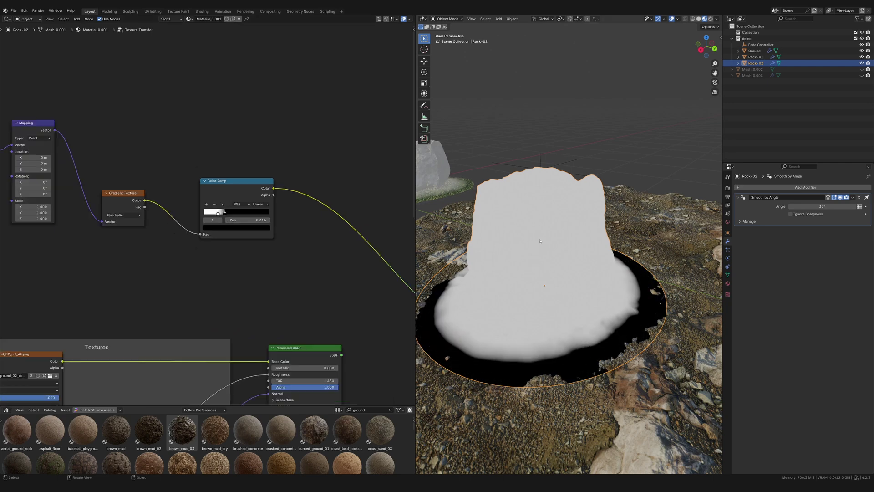
{"action": "scroll", "coordinate": [253, 240], "scroll_direction": "down", "scroll_amount": 3}
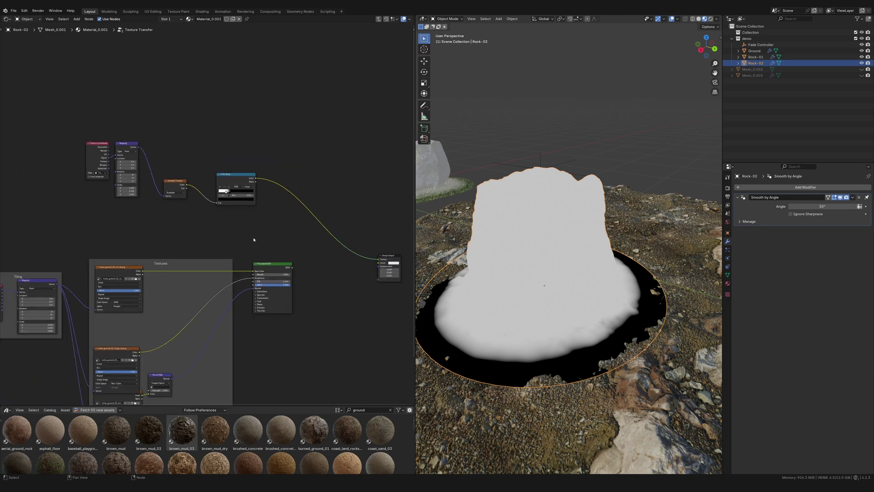
{"action": "scroll", "coordinate": [264, 201], "scroll_direction": "up", "scroll_amount": 1}
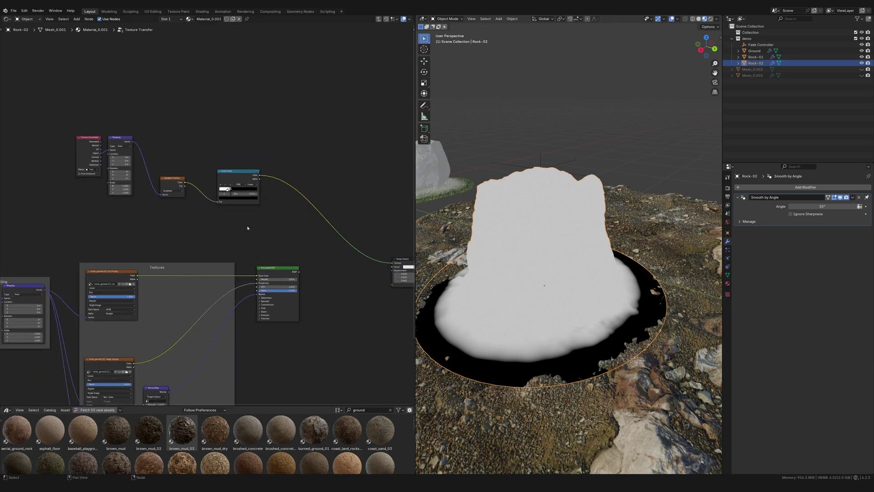
{"action": "middle_click_drag", "start_coordinate": [345, 248], "coordinate": [227, 233]}
Step: Reconnect the Principled BSDF to the group's Texture output and the Color Ramp's color to its Factor output
{"action": "left_click_drag", "start_coordinate": [181, 256], "coordinate": [273, 247]}
{"action": "middle_click_drag", "start_coordinate": [80, 217], "coordinate": [258, 237]}
{"action": "scroll", "coordinate": [261, 237], "scroll_direction": "up", "scroll_amount": 5}
{"action": "middle_click_drag", "start_coordinate": [383, 214], "coordinate": [171, 207]}
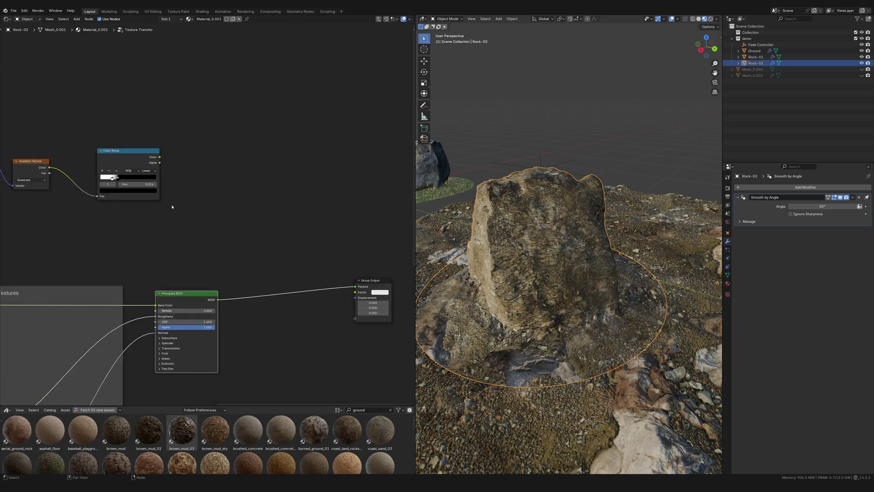
{"action": "left_click_drag", "start_coordinate": [161, 157], "coordinate": [356, 290]}
Step: Examine the mask's coordinate nodes and the Tiling and Textures frames inside the Texture Transfer group
{"action": "scroll", "coordinate": [223, 272], "scroll_direction": "down", "scroll_amount": 5}
{"action": "middle_click_drag", "start_coordinate": [149, 257], "coordinate": [271, 269]}
{"action": "scroll", "coordinate": [281, 267], "scroll_direction": "up", "scroll_amount": 2}
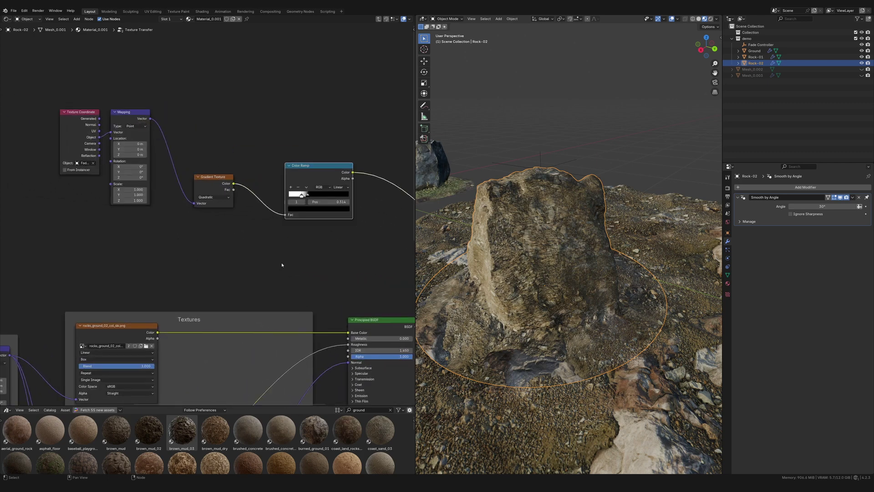
{"action": "left_click", "coordinate": [59, 134]}
{"action": "left_click_drag", "start_coordinate": [59, 133], "coordinate": [28, 134]}
{"action": "scroll", "coordinate": [229, 264], "scroll_direction": "down", "scroll_amount": 3}
{"action": "middle_click_drag", "start_coordinate": [228, 263], "coordinate": [292, 36]}
{"action": "middle_click_drag", "start_coordinate": [271, 219], "coordinate": [308, 249]}
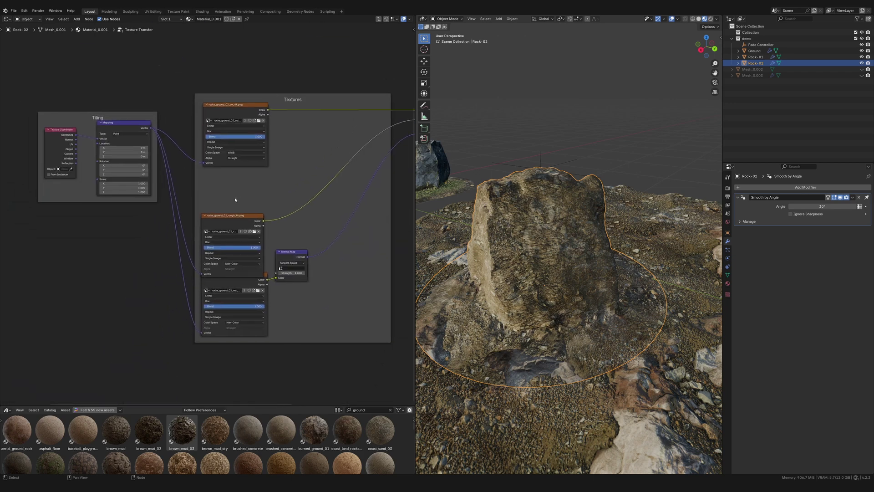
{"action": "left_click_drag", "start_coordinate": [248, 227], "coordinate": [248, 200]}
{"action": "middle_click_drag", "start_coordinate": [248, 200], "coordinate": [215, 251]}
{"action": "middle_click_drag", "start_coordinate": [271, 135], "coordinate": [238, 250]}
Step: Leave the group, feed its Texture and Factor outputs into the Mix Shader and connect the Mix Shader to the material's Surface
{"action": "key", "text": "Tab"}
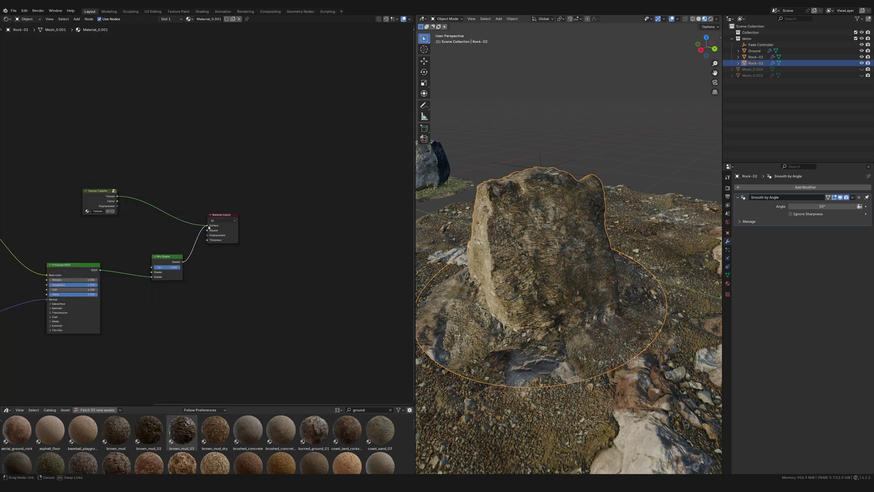
{"action": "mouse_move", "coordinate": [117, 197]}
{"action": "left_mouse_down"}
{"action": "mouse_move", "coordinate": [137, 254]}
{"action": "mouse_move", "coordinate": [151, 268]}
{"action": "left_mouse_up"}
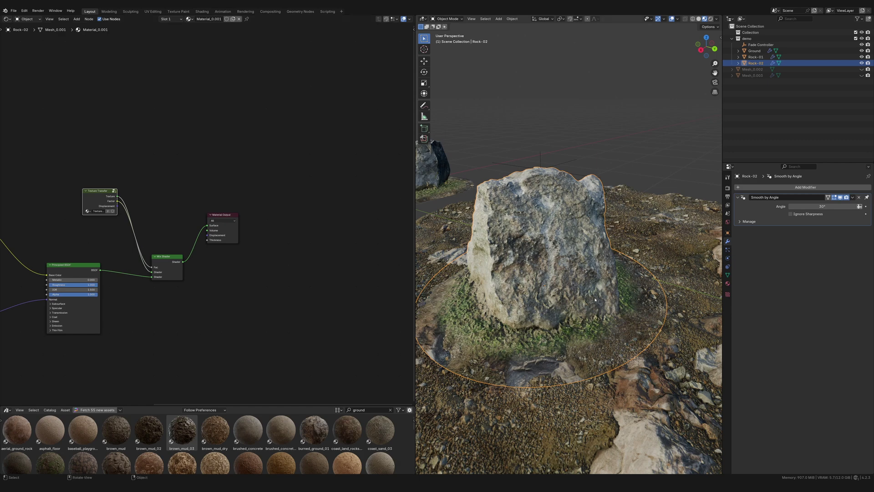
Step: Slide Rock-02 horizontally to several spots on the ground to test how the transferred texture blends
{"action": "key", "text": "g"}
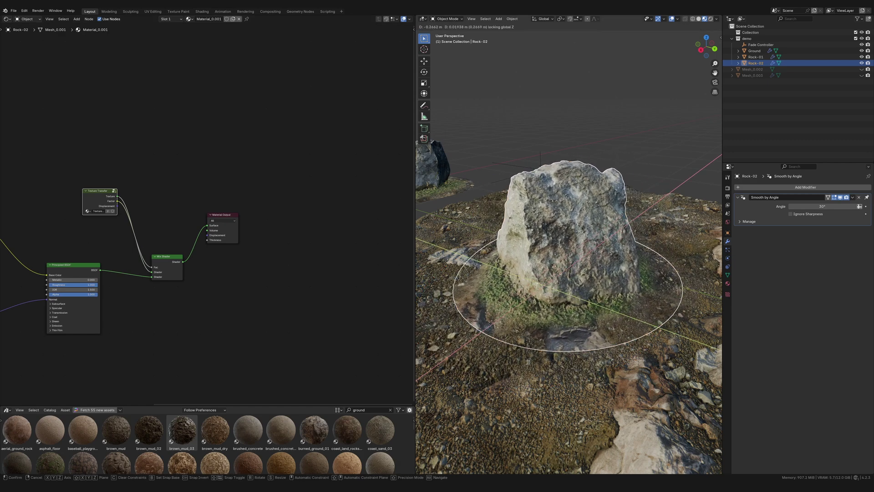
{"action": "left_click", "coordinate": [608, 240]}
{"action": "left_click", "coordinate": [670, 99]}
{"action": "left_click", "coordinate": [597, 250]}
{"action": "key", "text": "g"}
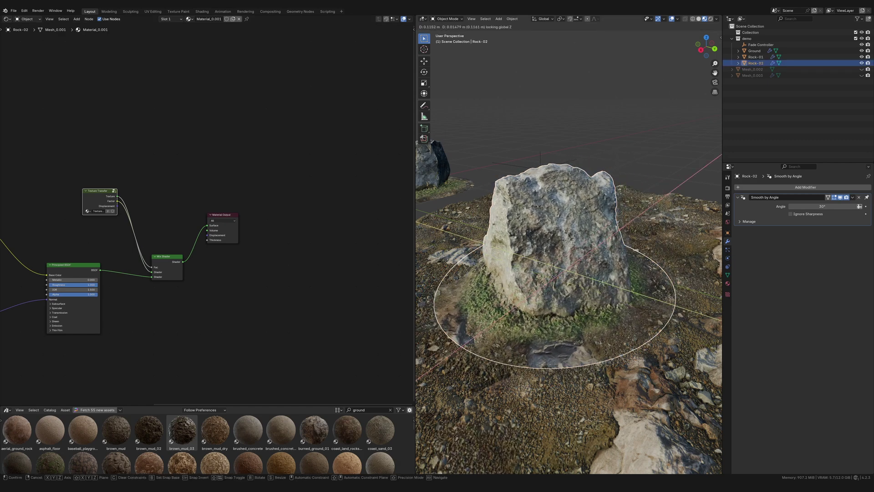
{"action": "left_click", "coordinate": [552, 294]}
{"action": "scroll", "coordinate": [552, 294], "scroll_direction": "down", "scroll_amount": 4}
{"action": "key", "text": "g"}
{"action": "left_click", "coordinate": [556, 354]}
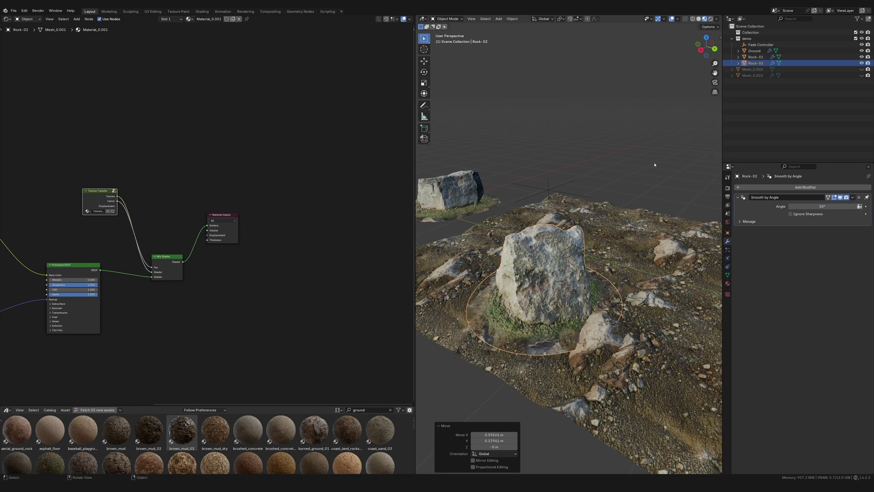
{"action": "left_click", "coordinate": [557, 354]}
{"action": "left_click", "coordinate": [578, 338]}
Step: Move Rock-02 horizontally by about -0.23 m in X and -0.30 m in Y, and try rotating it about Z
{"action": "key", "text": "g"}
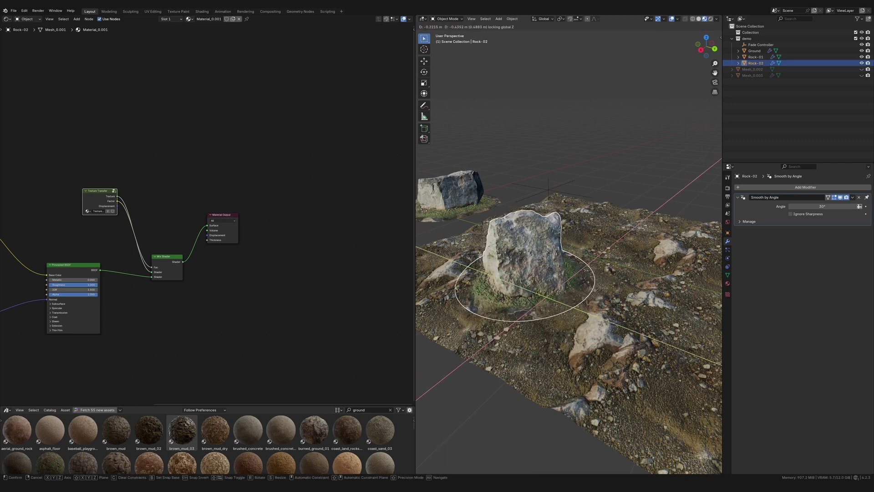
{"action": "left_click", "coordinate": [564, 310]}
{"action": "key", "text": "r"}
{"action": "key", "text": "z"}
{"action": "right_click", "coordinate": [581, 294]}
{"action": "scroll", "coordinate": [582, 294], "scroll_direction": "up", "scroll_amount": 2}
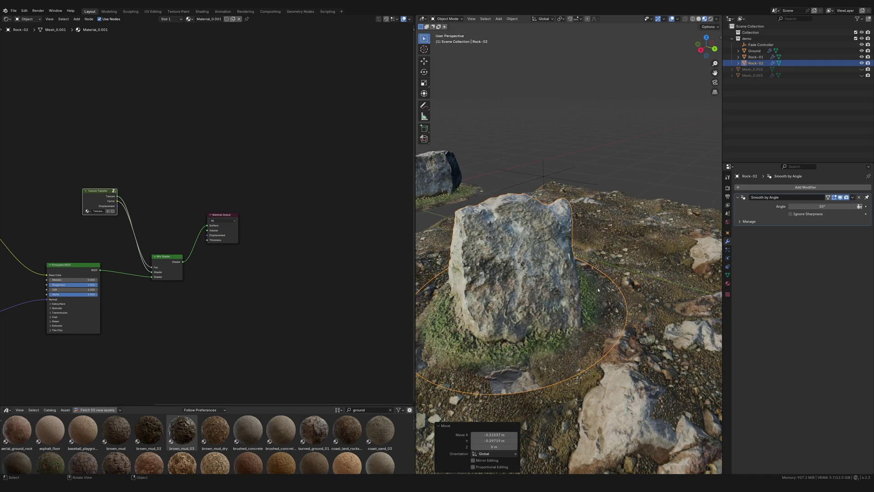
Step: Move the Fade Controller empty horizontally to about X -0.11 m, Y 3.76 m, beside Rock-02
{"action": "middle_click_drag", "start_coordinate": [638, 300], "coordinate": [640, 257]}
{"action": "left_click", "coordinate": [696, 227]}
{"action": "key", "text": "g"}
{"action": "key", "text": "shift+z"}
{"action": "left_click", "coordinate": [504, 289]}
{"action": "key", "text": "g"}
{"action": "key", "text": "shift+z"}
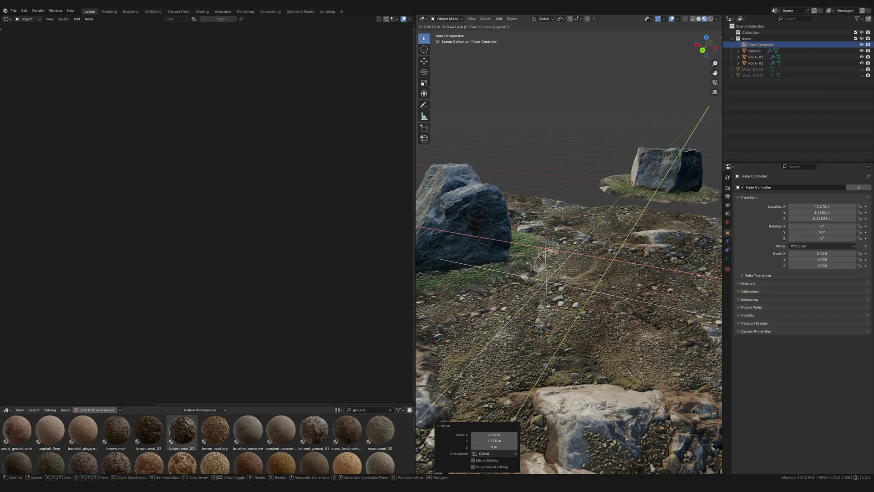
{"action": "left_click", "coordinate": [569, 284]}
Step: Select Rock-02 and check the Texture Coordinate object and gradient nodes inside its Texture Transfer group
{"action": "middle_click_drag", "start_coordinate": [475, 218], "coordinate": [555, 219], "text": "shift"}
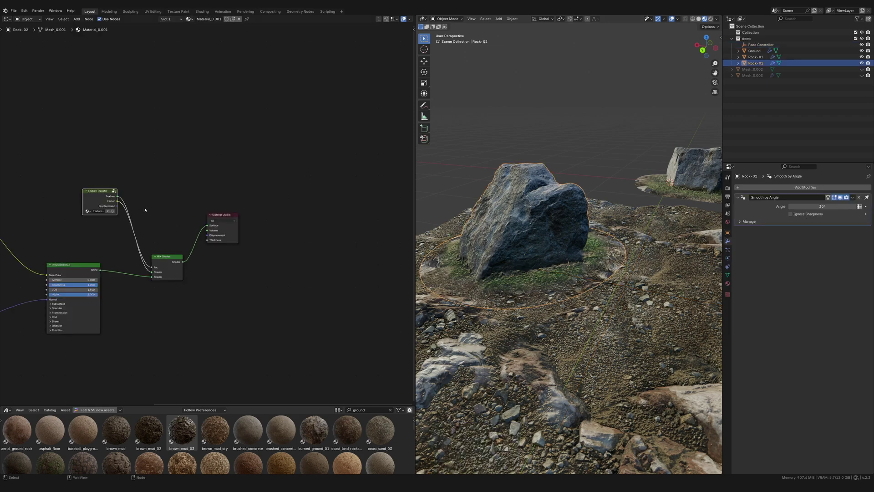
{"action": "left_click", "coordinate": [114, 192]}
{"action": "scroll", "coordinate": [168, 198], "scroll_direction": "up", "scroll_amount": 5}
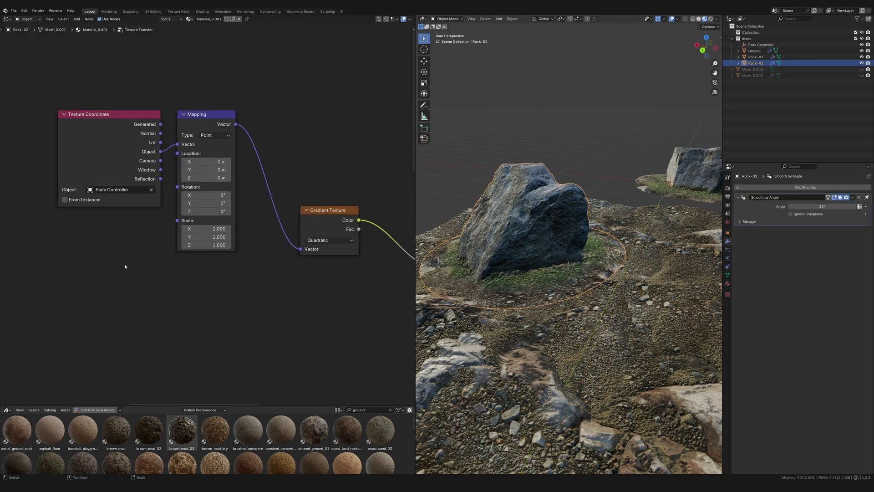
{"action": "left_click", "coordinate": [156, 166]}
{"action": "scroll", "coordinate": [210, 219], "scroll_direction": "down", "scroll_amount": 3}
{"action": "middle_click_drag", "start_coordinate": [328, 280], "coordinate": [220, 277]}
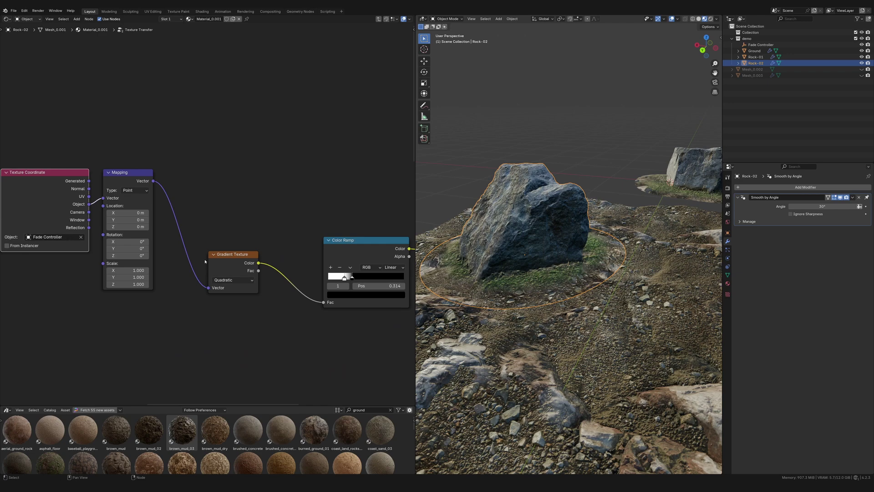
Step: Select the Fade Controller, frame it in the viewport and raise it along Z by about 0.195 m
{"action": "left_click", "coordinate": [760, 45]}
{"action": "key", "text": "KP_Decimal"}
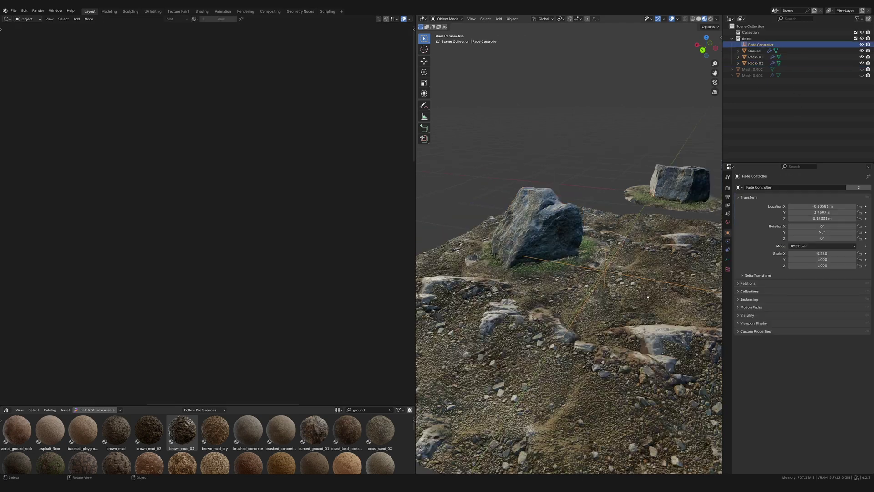
{"action": "middle_click_drag", "start_coordinate": [650, 303], "coordinate": [588, 290]}
{"action": "scroll", "coordinate": [588, 290], "scroll_direction": "up", "scroll_amount": 3}
{"action": "key", "text": "g"}
{"action": "key", "text": "z"}
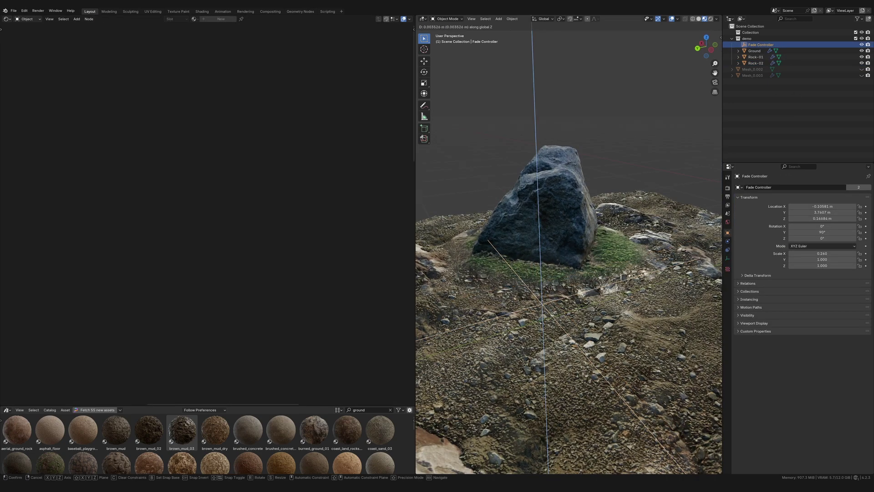
{"action": "left_click", "coordinate": [586, 258]}
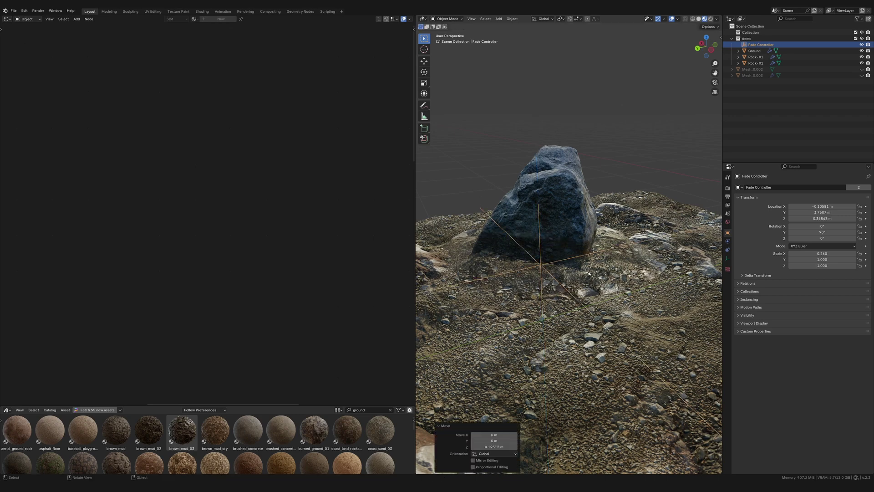
Step: Lower the Fade Controller empty along Z by about 0.16 m
{"action": "middle_click_drag", "start_coordinate": [566, 305], "coordinate": [654, 307]}
{"action": "key", "text": "g"}
{"action": "key", "text": "z"}
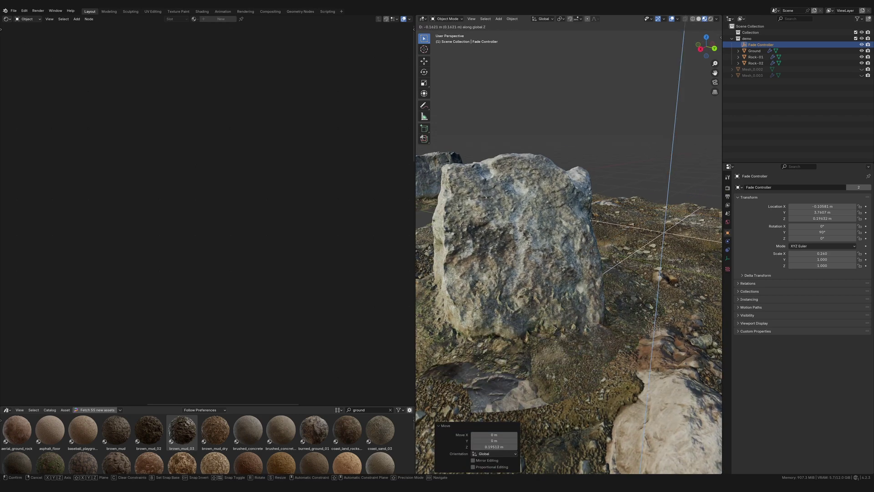
{"action": "left_click", "coordinate": [654, 328]}
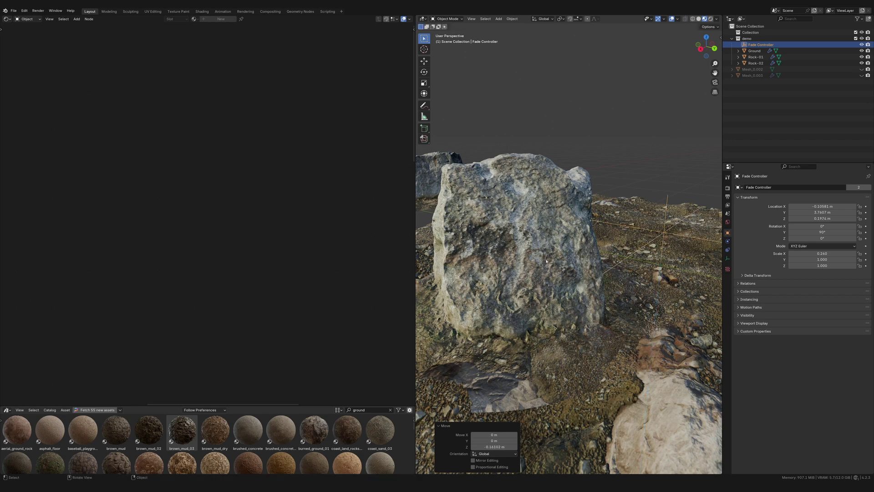
Step: Select Rock-02 and try raising it along Z above the ground
{"action": "left_click", "coordinate": [554, 256]}
{"action": "key", "text": "g"}
{"action": "key", "text": "z"}
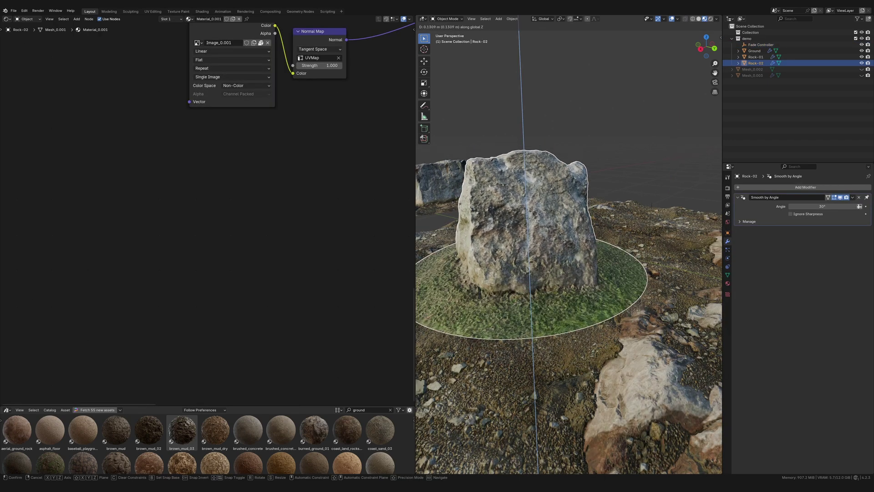
{"action": "key", "text": "Escape"}
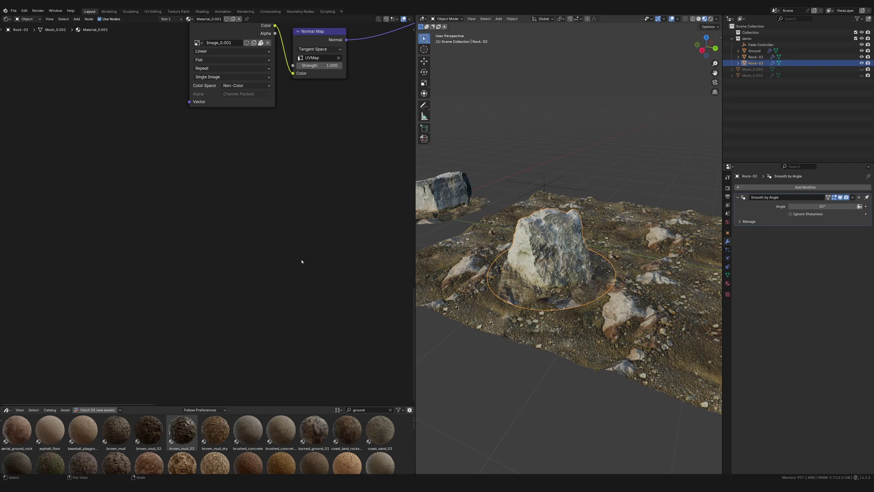
{"action": "scroll", "coordinate": [301, 262], "scroll_direction": "down", "scroll_amount": 4}
{"action": "middle_click_drag", "start_coordinate": [321, 239], "coordinate": [180, 380]}
{"action": "scroll", "coordinate": [313, 285], "scroll_direction": "down", "scroll_amount": 2}
{"action": "middle_click_drag", "start_coordinate": [343, 300], "coordinate": [319, 311]}
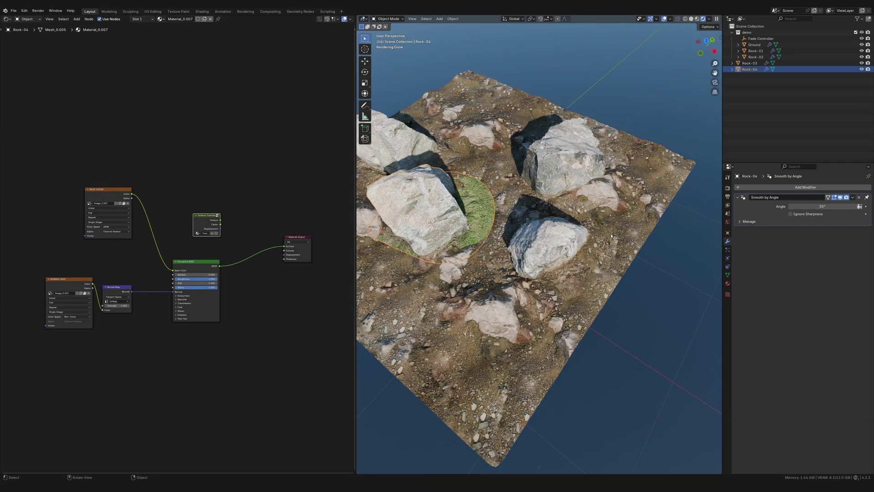
Step: Select Rock-03 and check how its Texture Transfer group is connected to the Mix Shader
{"action": "scroll", "coordinate": [496, 238], "scroll_direction": "down", "scroll_amount": 2}
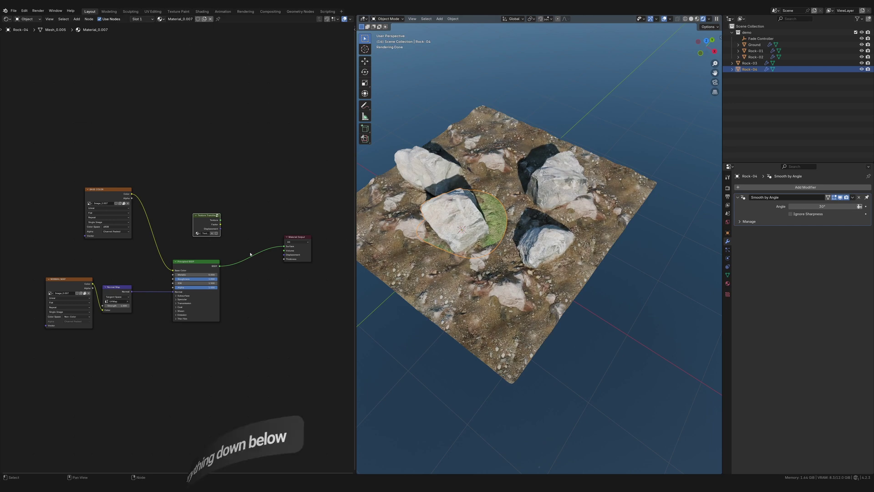
{"action": "left_click", "coordinate": [549, 257]}
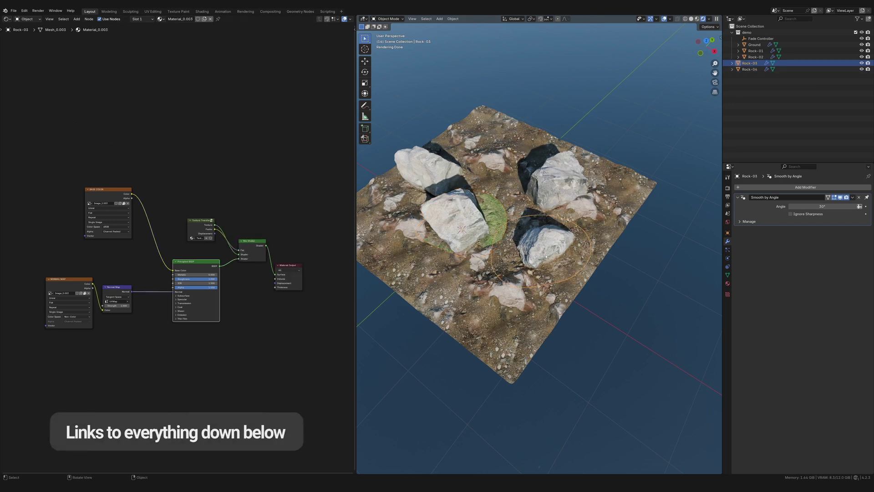
{"action": "scroll", "coordinate": [335, 224], "scroll_direction": "up", "scroll_amount": 2}
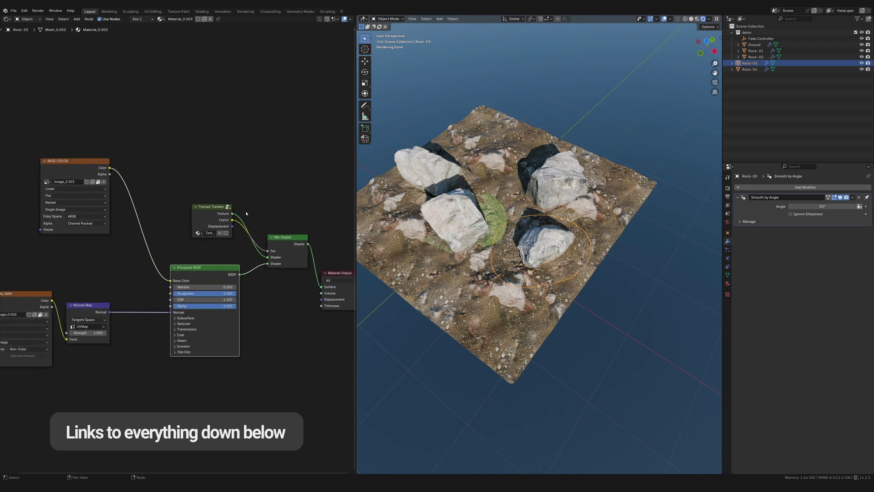
{"action": "scroll", "coordinate": [460, 221], "scroll_direction": "down", "scroll_amount": 2}
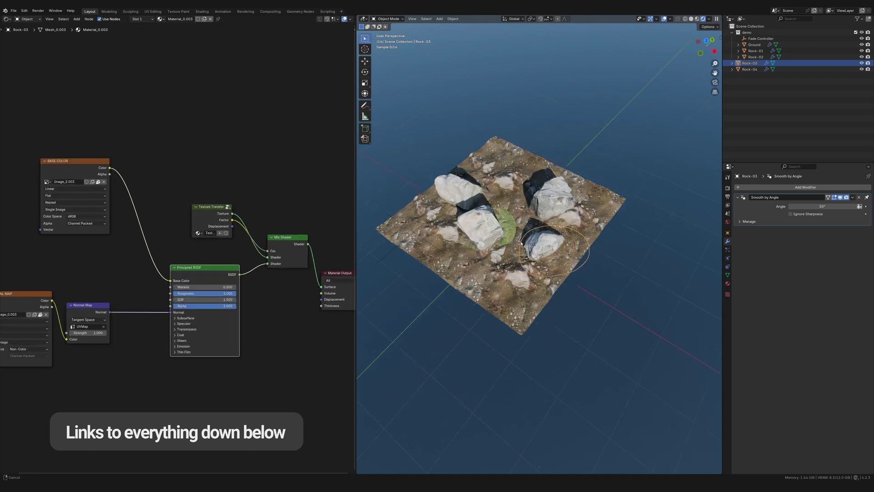
Step: Select Rock-04 and delete the unconnected Texture Transfer group from its material
{"action": "scroll", "coordinate": [455, 246], "scroll_direction": "up", "scroll_amount": 3}
{"action": "middle_click_drag", "start_coordinate": [474, 246], "coordinate": [524, 214], "text": "shift"}
{"action": "left_click", "coordinate": [523, 214]}
{"action": "key", "text": "x"}
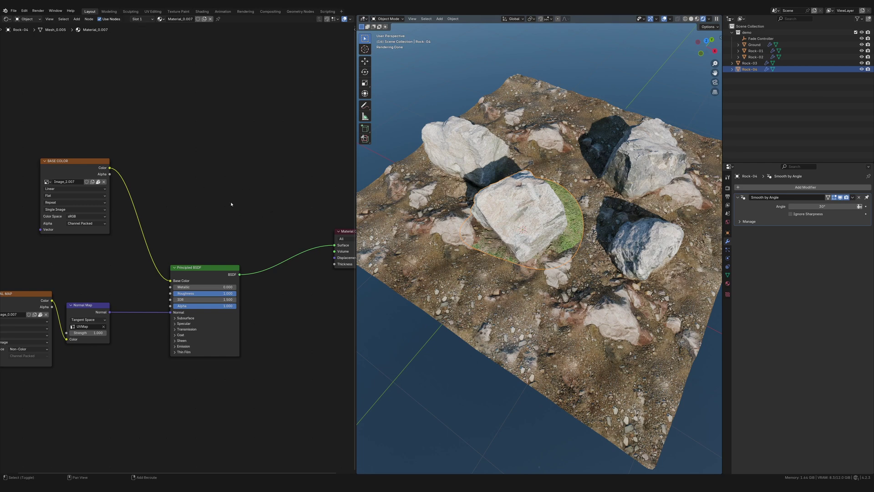
Step: Add the Texture Transfer node group to Rock-04's material, above the Principled BSDF
{"action": "key", "text": "shift+a"}
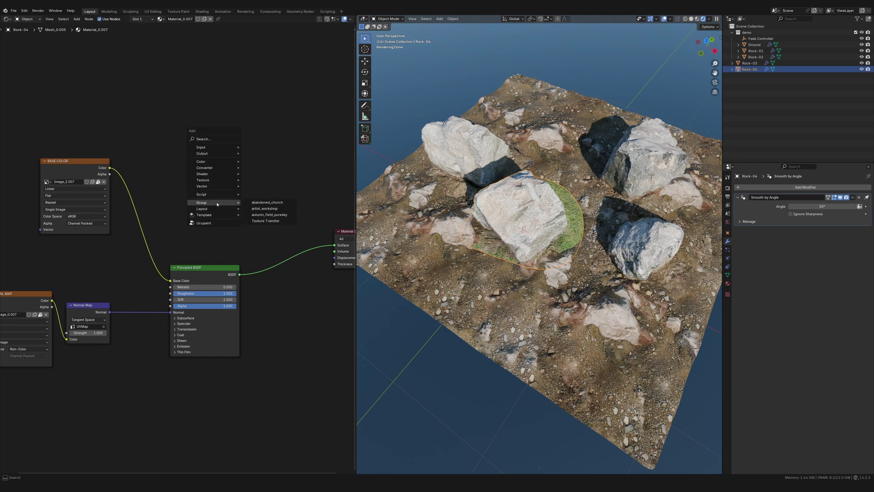
{"action": "left_click", "coordinate": [268, 223]}
{"action": "left_click", "coordinate": [273, 232]}
{"action": "middle_click_drag", "start_coordinate": [294, 216], "coordinate": [224, 212]}
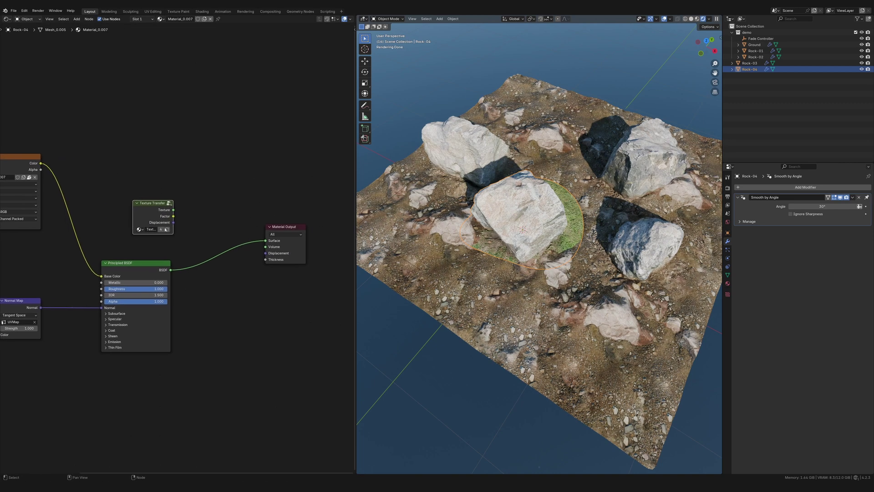
Step: Add a Mix Shader feeding the output's Surface, blending Texture Transfer's Texture with the Principled BSDF and using its Factor as Fac
{"action": "left_click", "coordinate": [217, 212]}
{"action": "key", "text": "shift+a"}
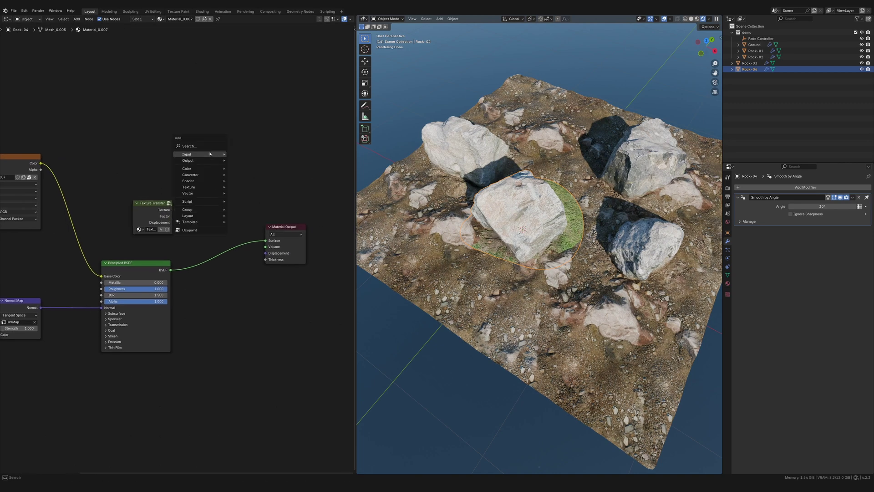
{"action": "left_click", "coordinate": [212, 145]}
{"action": "type", "text": "MIX"}
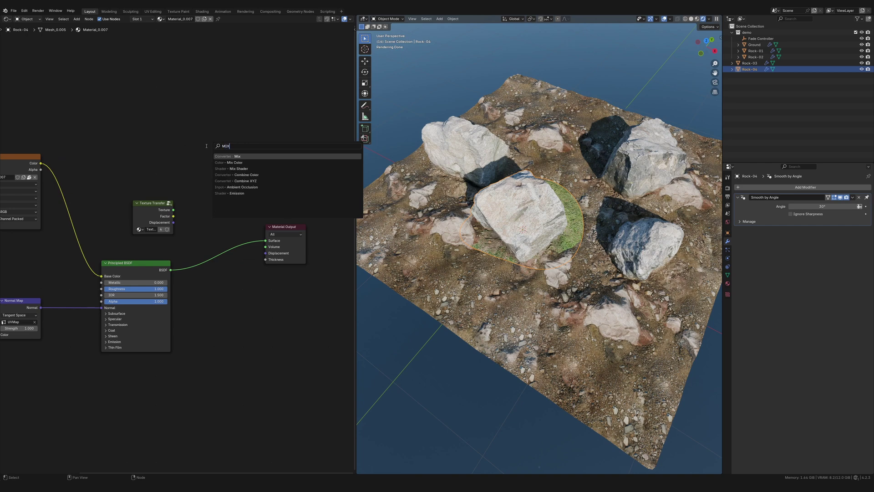
{"action": "key", "text": "Down"}
{"action": "key", "text": "Down"}
{"action": "key", "text": "Return"}
{"action": "left_click", "coordinate": [245, 214]}
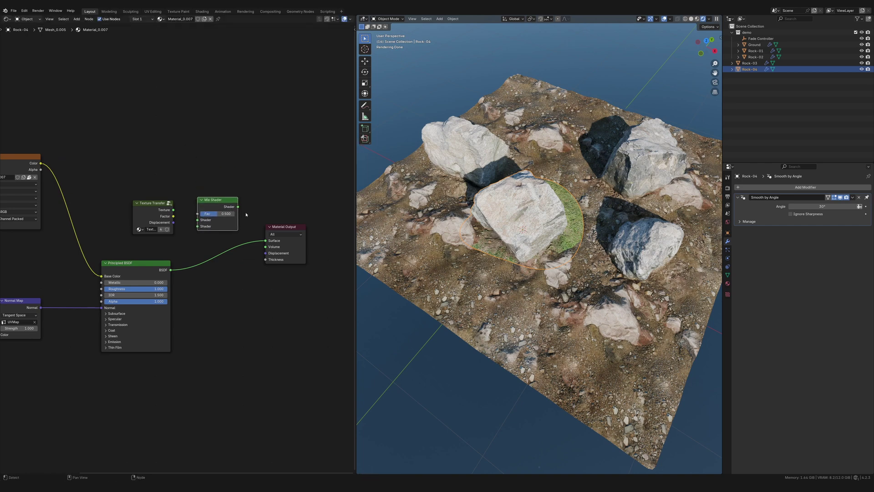
{"action": "left_click_drag", "start_coordinate": [238, 207], "coordinate": [270, 241]}
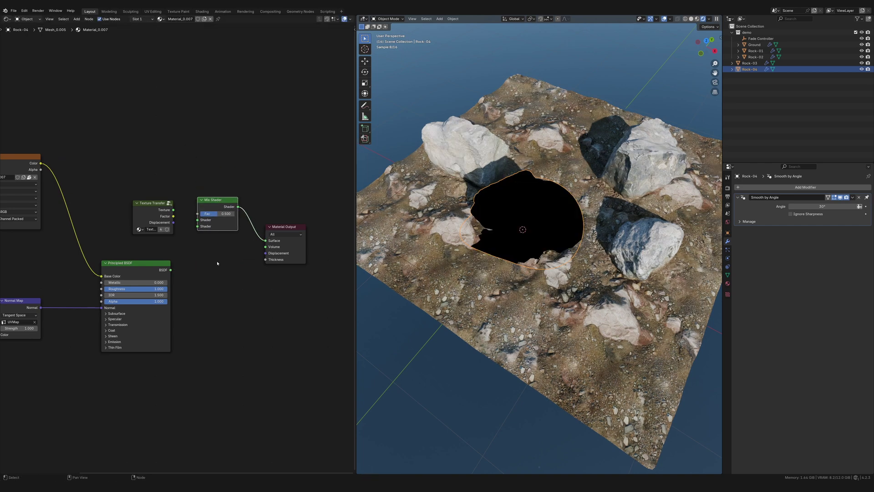
{"action": "left_click_drag", "start_coordinate": [172, 271], "coordinate": [215, 215]}
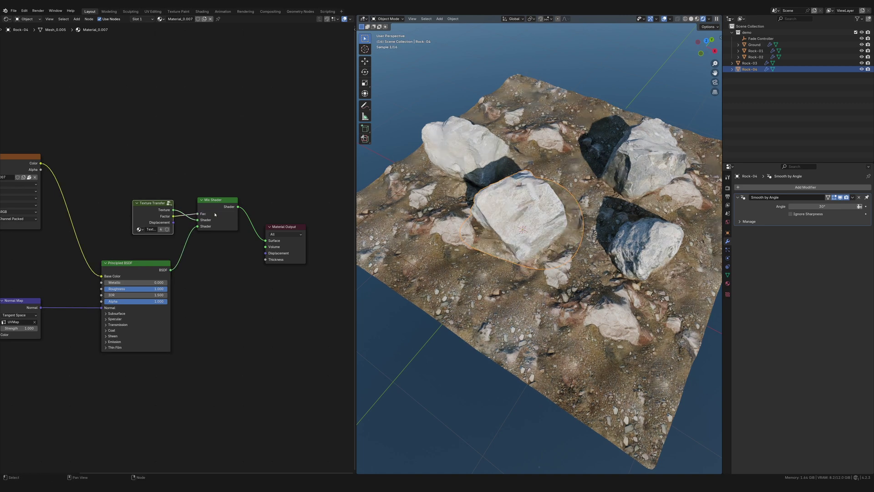
Step: Try moving Rock-04 along Z to check its blend with the ground
{"action": "scroll", "coordinate": [641, 268], "scroll_direction": "up", "scroll_amount": 1}
{"action": "middle_click_drag", "start_coordinate": [641, 269], "coordinate": [581, 250]}
{"action": "key", "text": "g"}
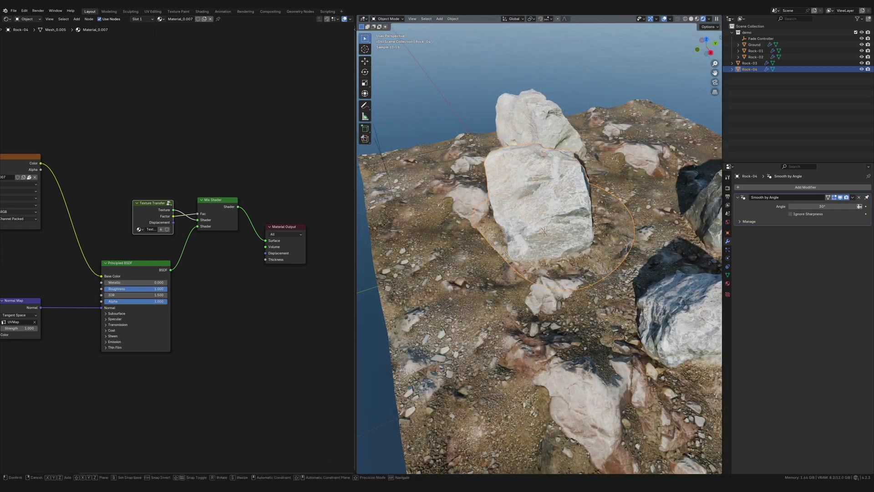
{"action": "key", "text": "z"}
{"action": "key", "text": "Escape"}
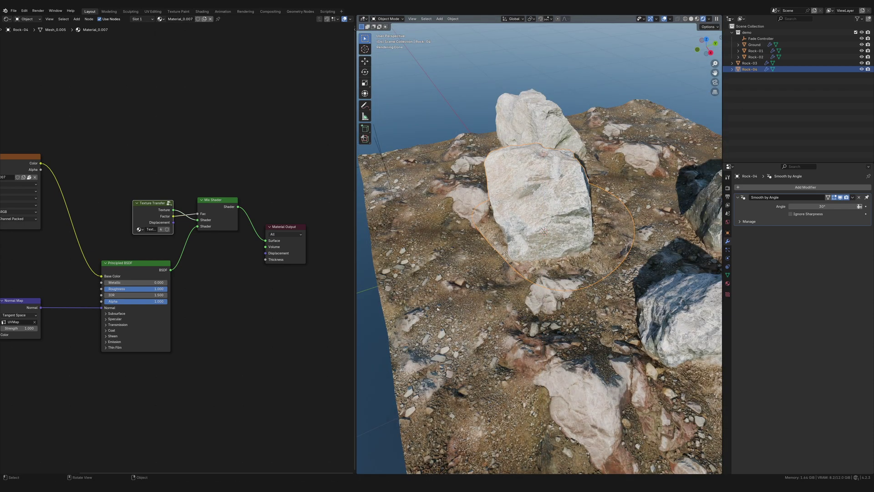